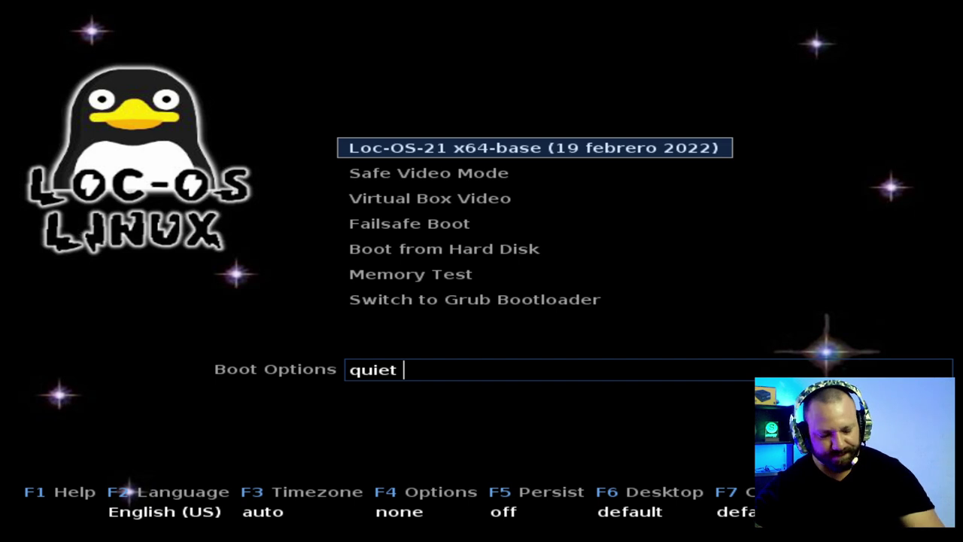
Switch the boot menu language to Português (BR)
key(F2)
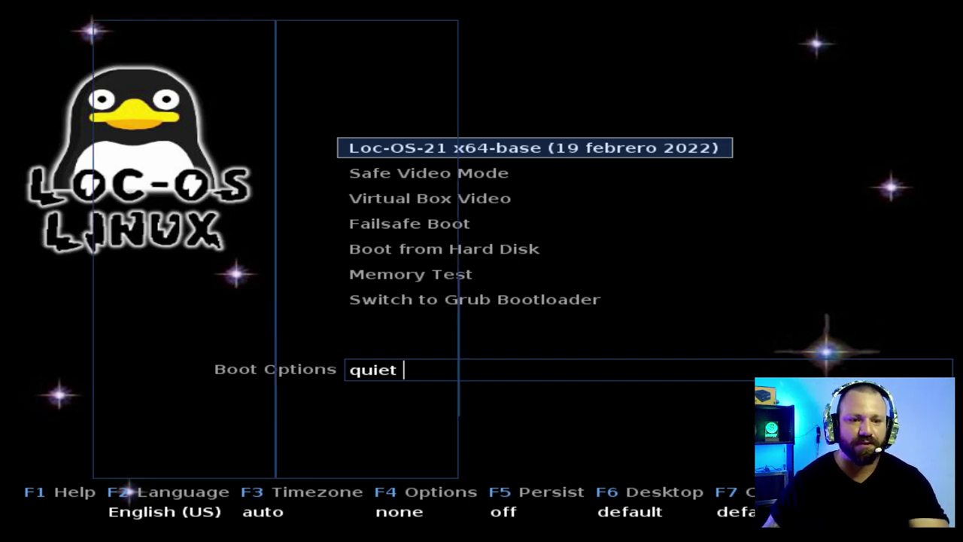
key(Down)
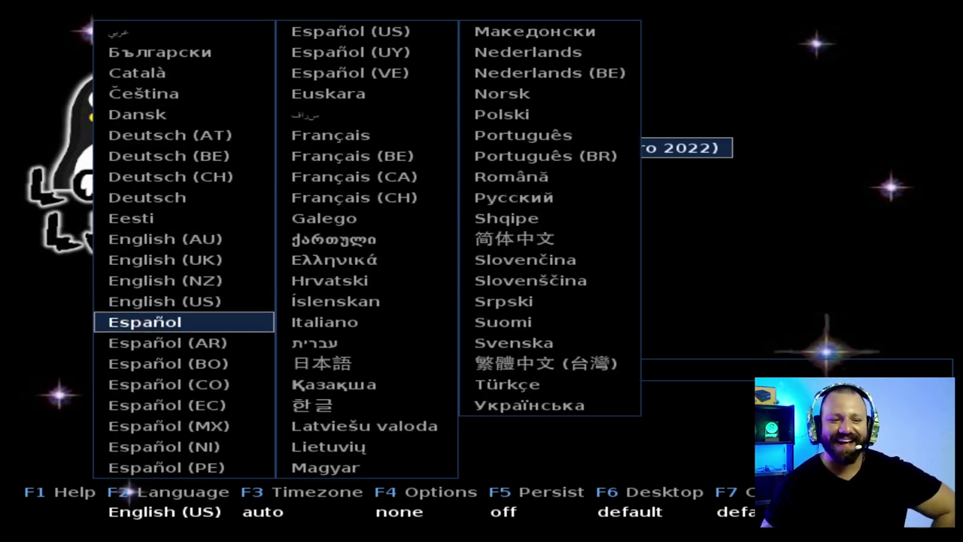
key(Down)
key(Right)
key(Down)
key(Down)
key(Down)
key(Down)
key(Down)
key(Down)
key(Down)
key(Down)
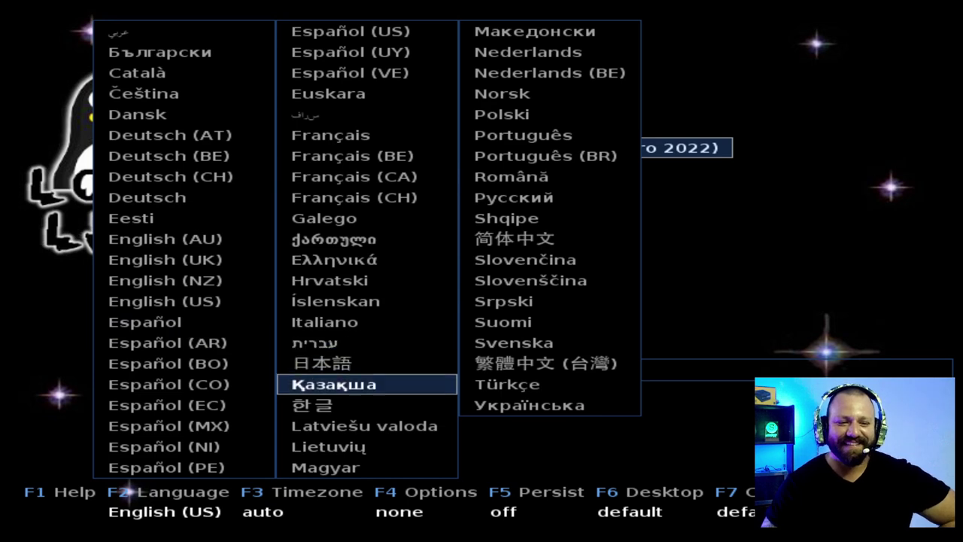
key(Down)
key(Down)
key(Down)
key(Down)
key(Down)
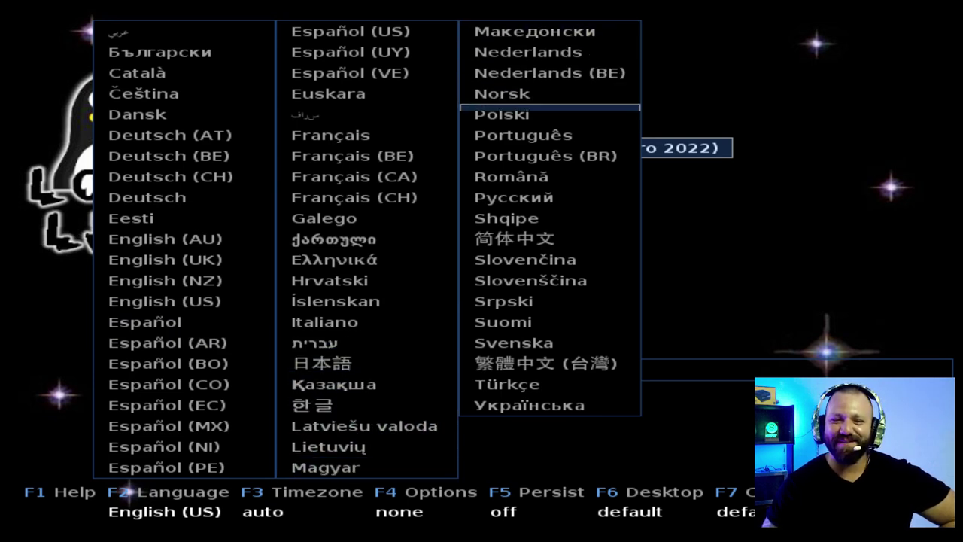
key(Return)
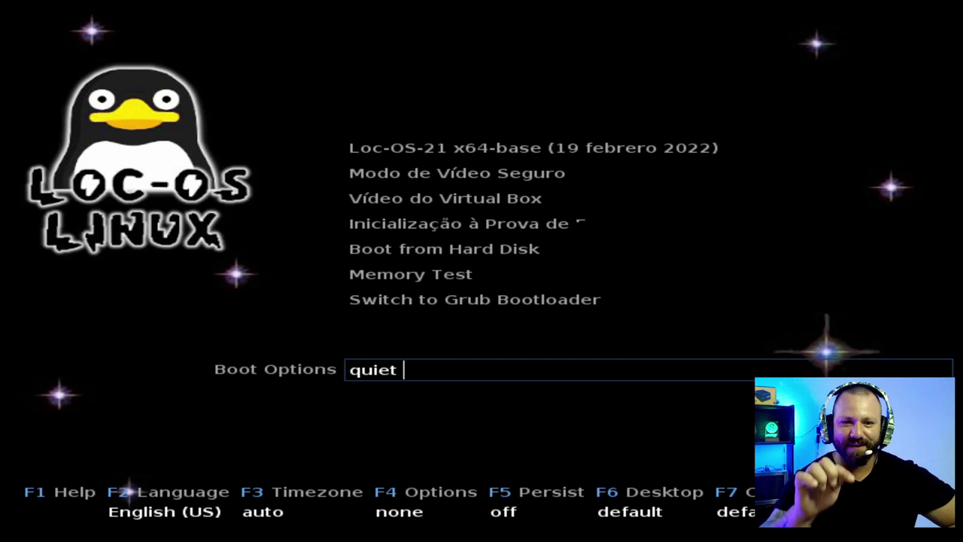
Boot the Loc-OS-21 x64-base live system entry
key(Down)
key(Up)
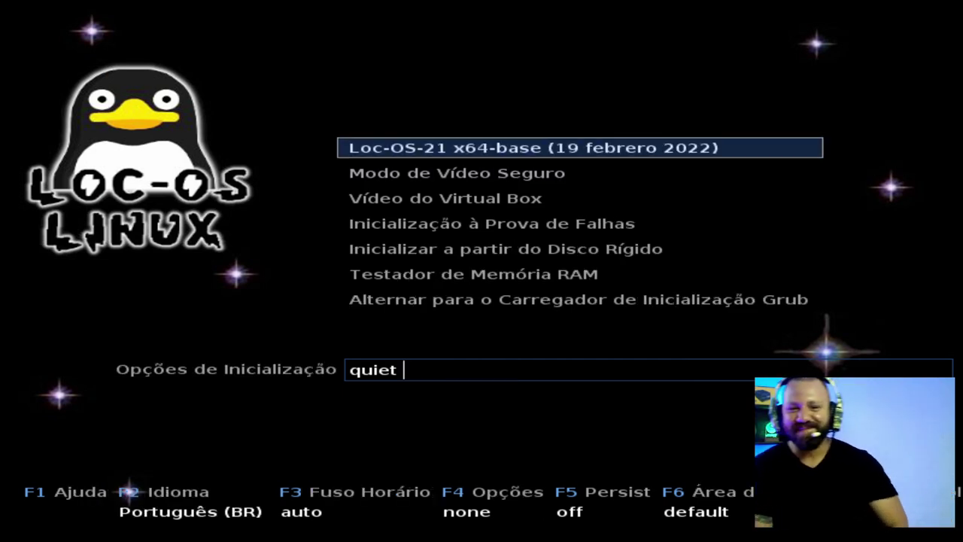
key(Return)
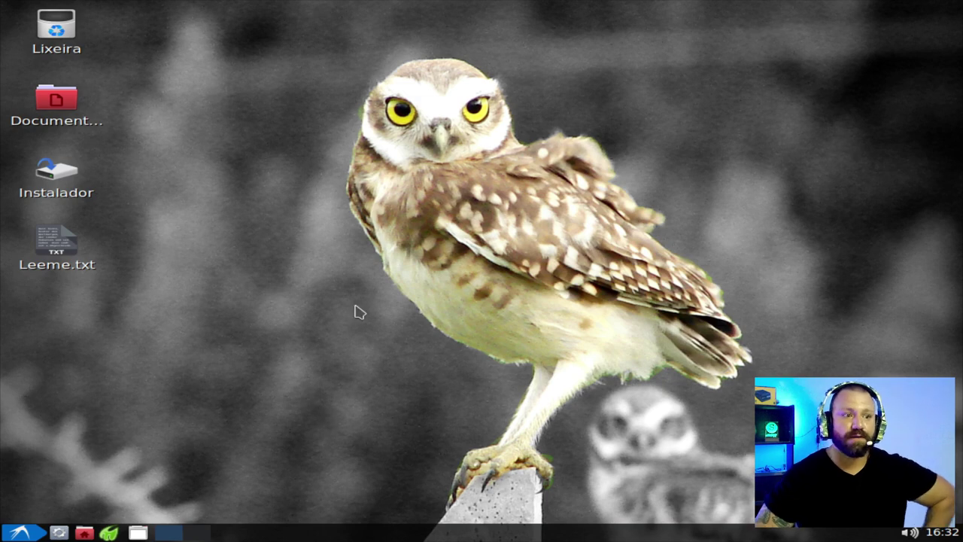
drag(328, 42, 638, 163)
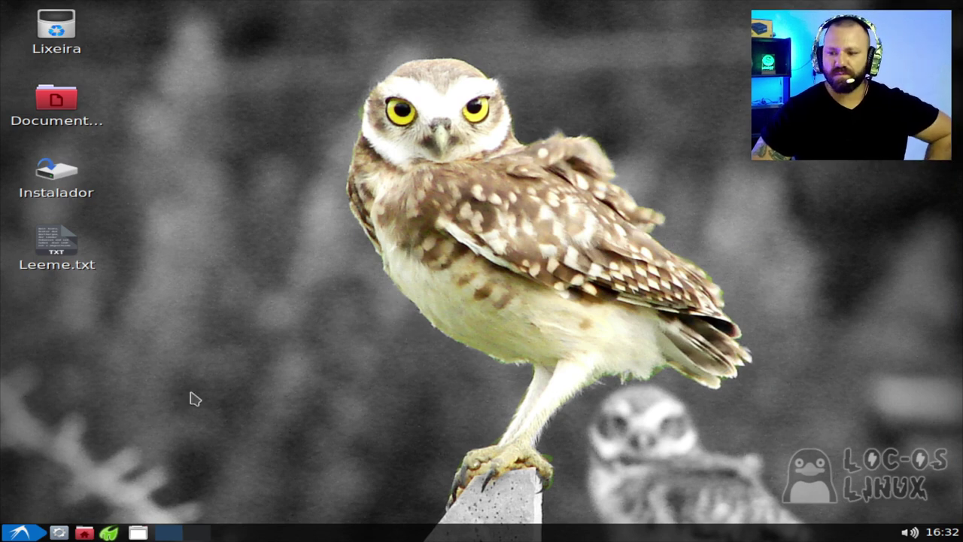
click(11, 533)
click(15, 532)
click(15, 533)
click(15, 533)
click(16, 534)
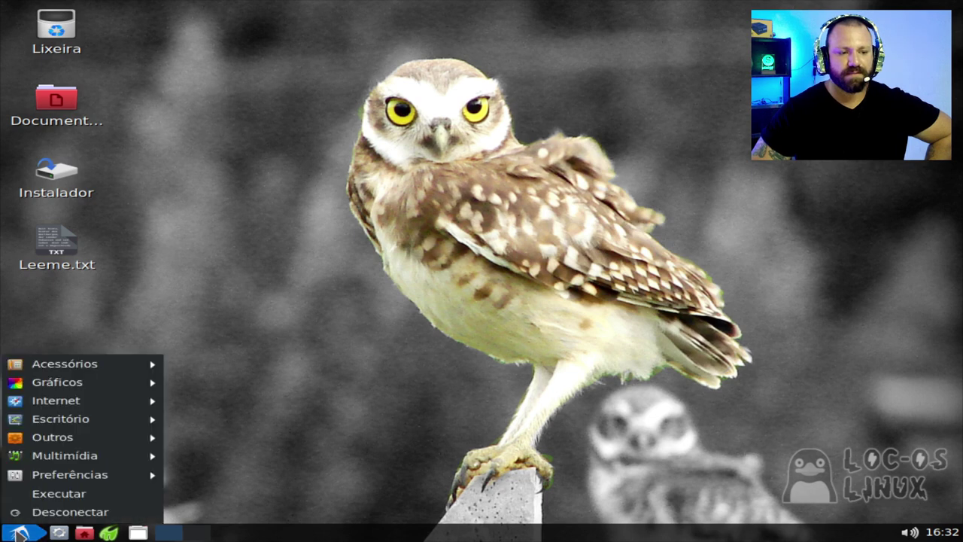
mouse_move(77, 368)
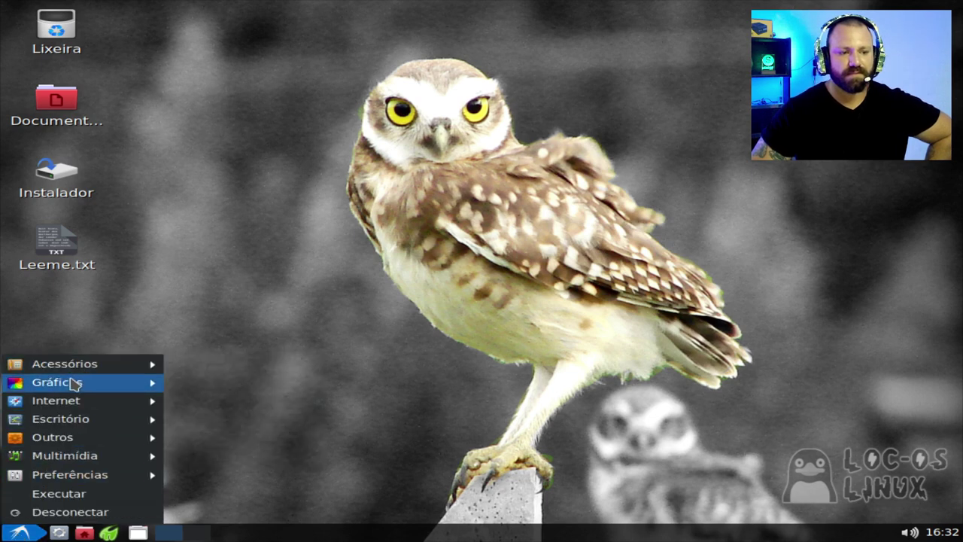
mouse_move(73, 385)
mouse_move(74, 404)
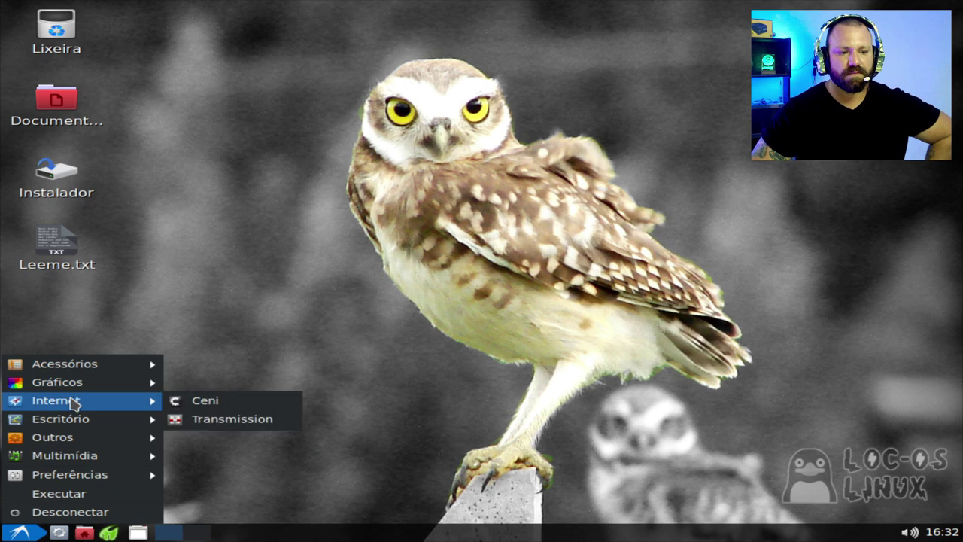
mouse_move(62, 426)
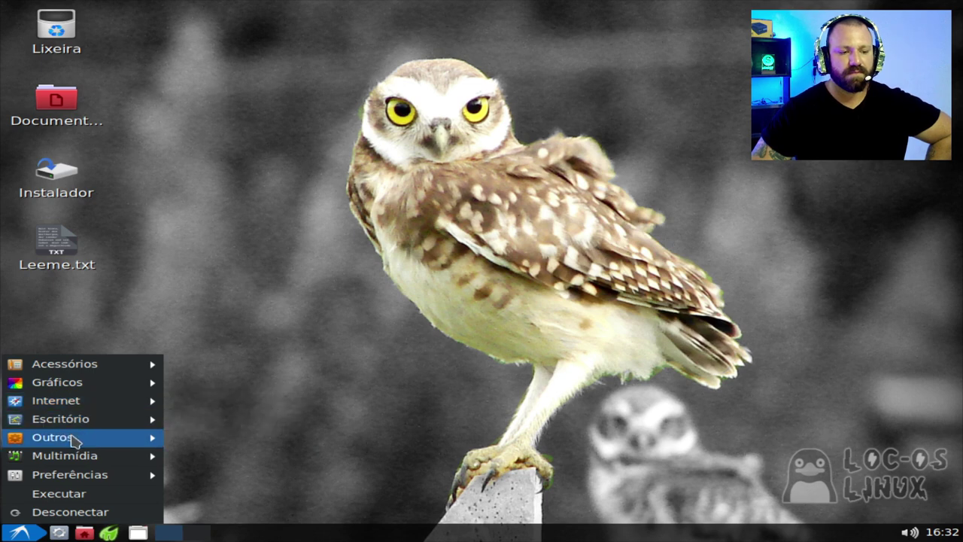
mouse_move(79, 458)
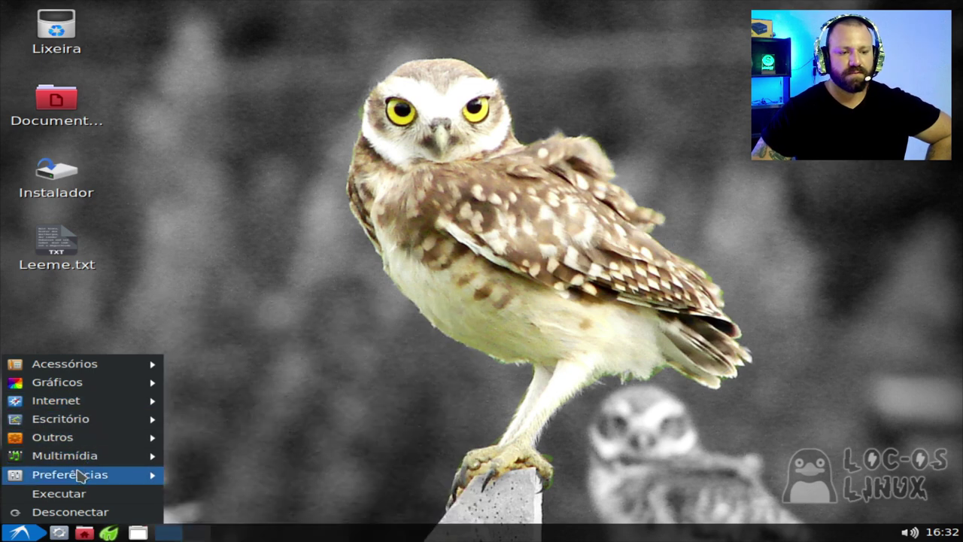
click(75, 276)
click(63, 260)
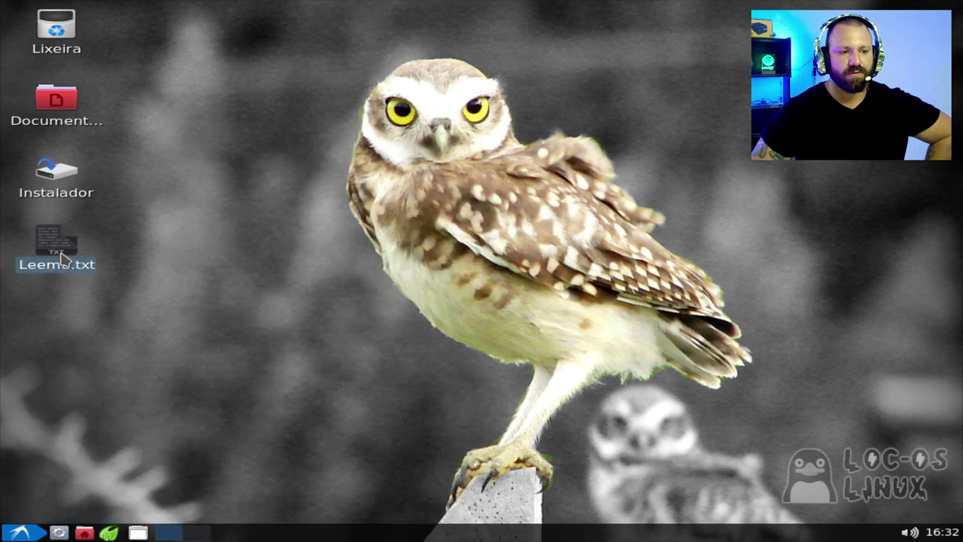
Open Leeme.txt in Leafpad and highlight the thank-you and Debian 11 Bullseye lines
double_click(59, 252)
drag(542, 52, 539, 17)
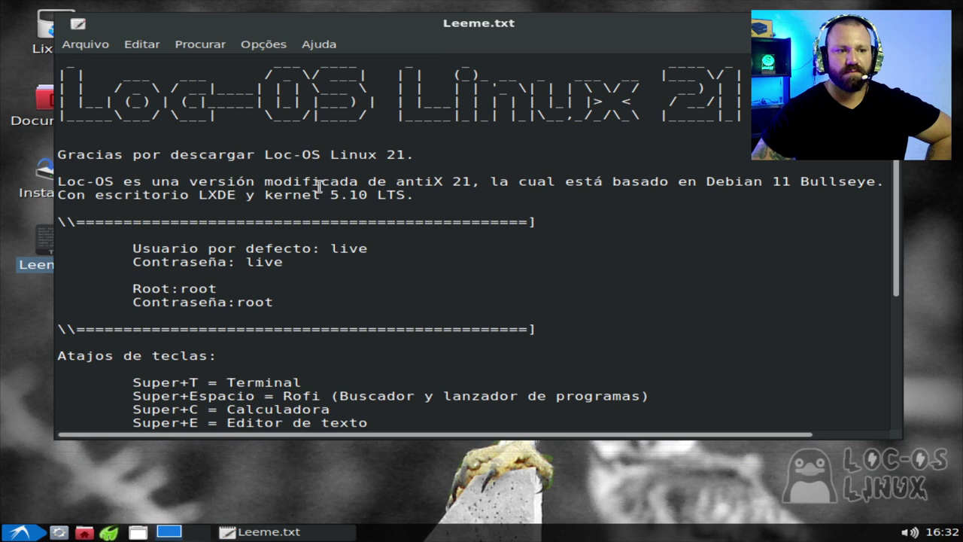
drag(70, 160, 498, 159)
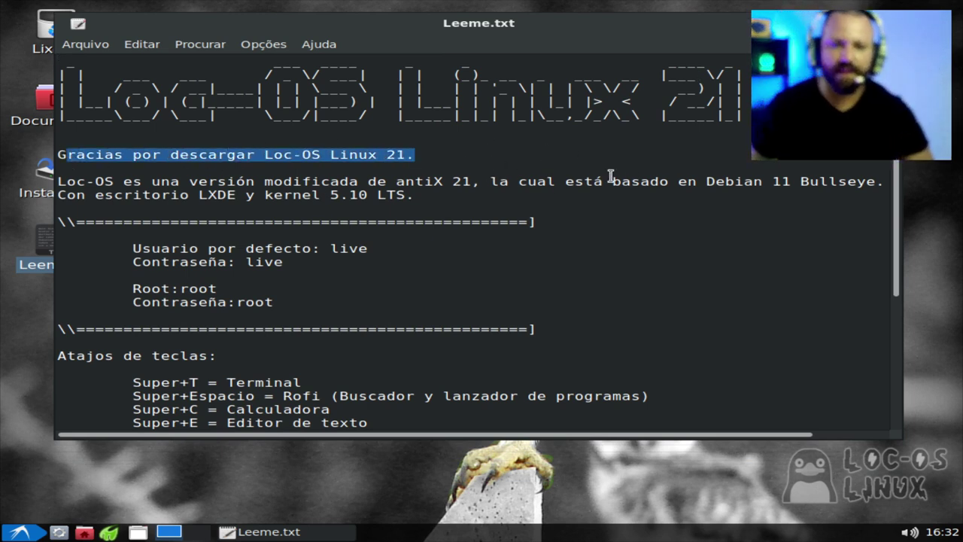
drag(706, 183, 873, 181)
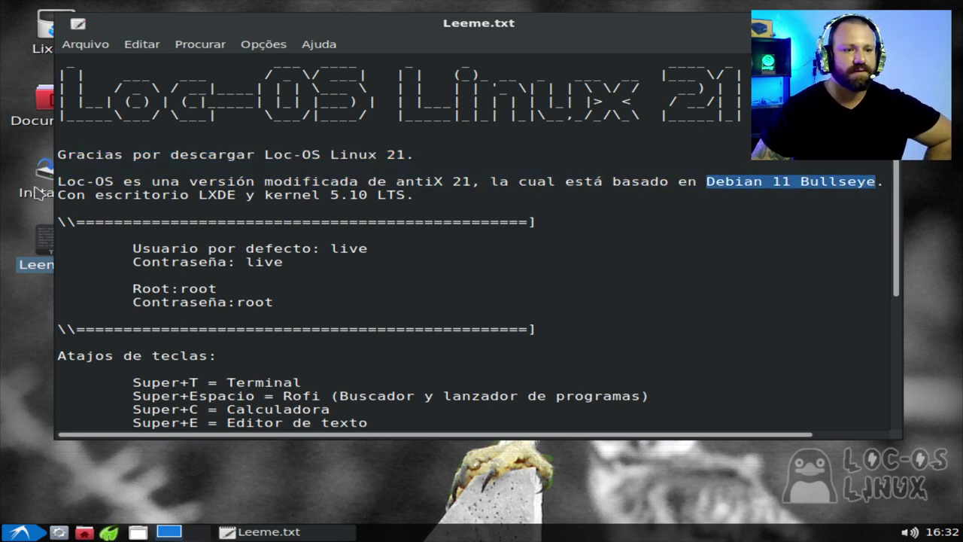
Scroll down and highlight the default live user, password and root login lines
scroll(474, 240, down, 3)
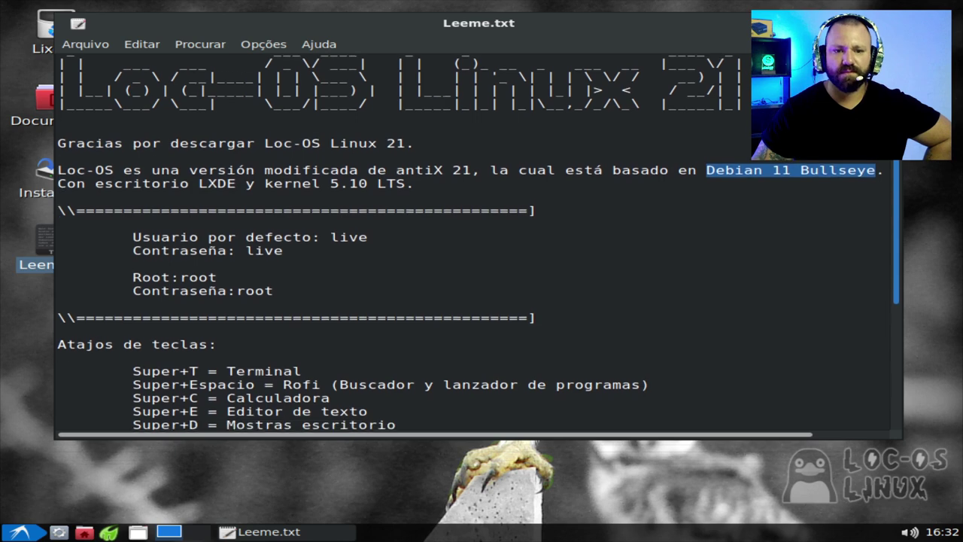
scroll(389, 168, down, 2)
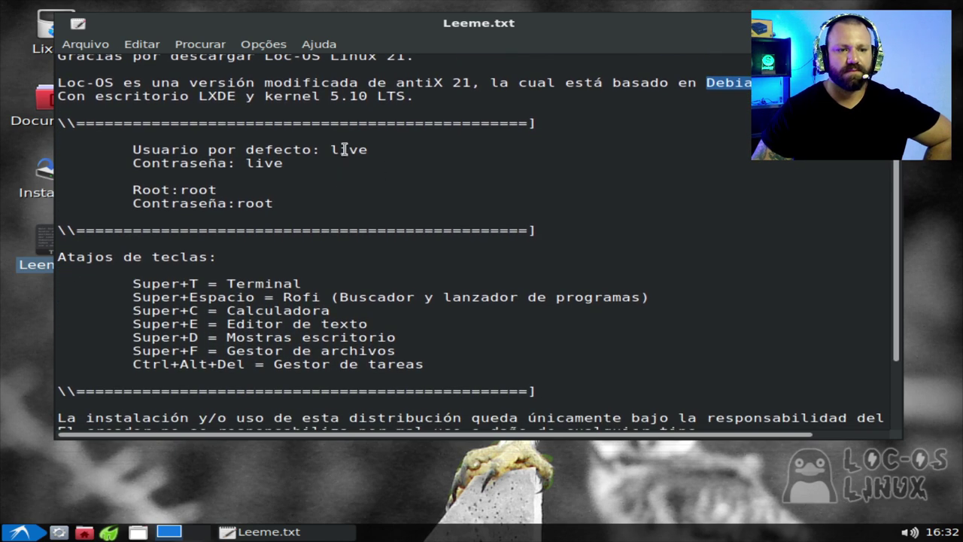
double_click(343, 150)
drag(248, 164, 272, 163)
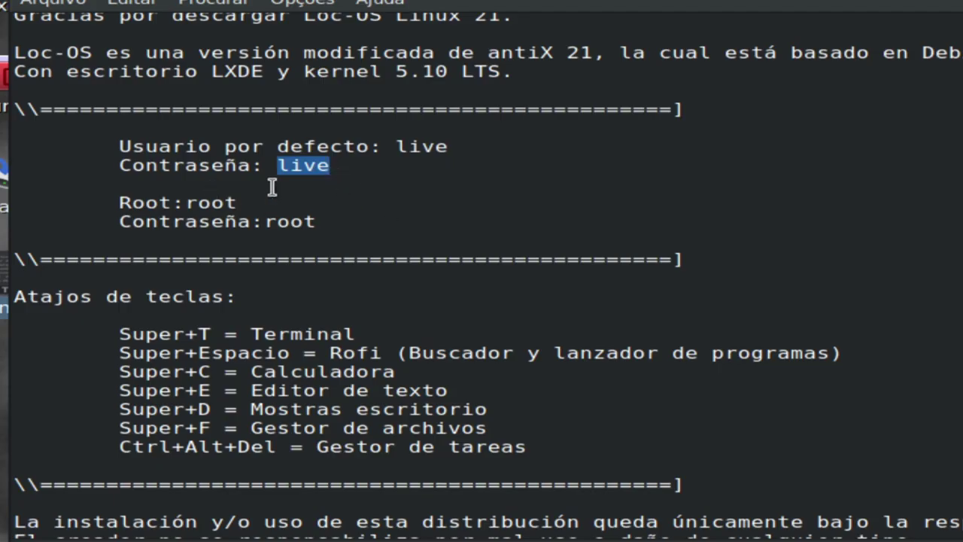
shift+click(17, 143)
shift+click(220, 145)
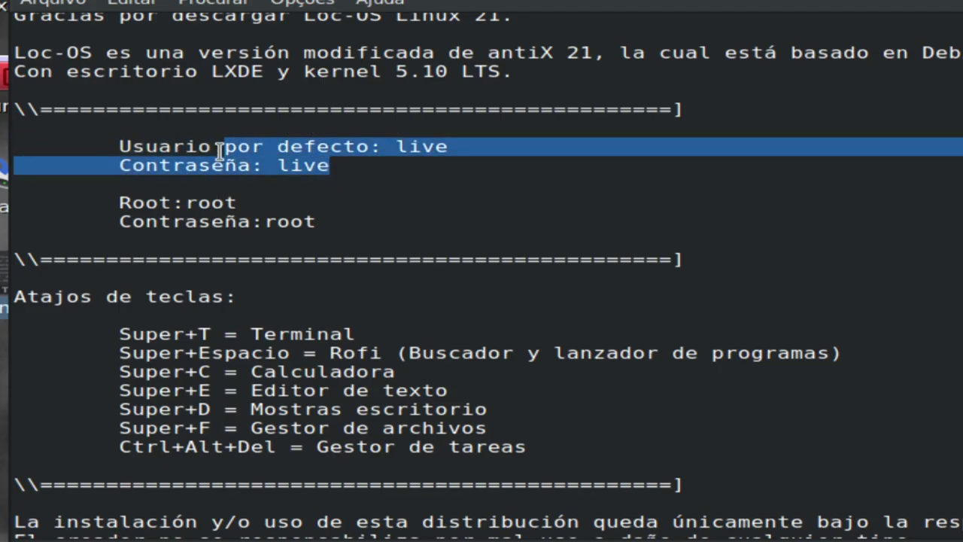
click(239, 202)
drag(114, 201, 239, 202)
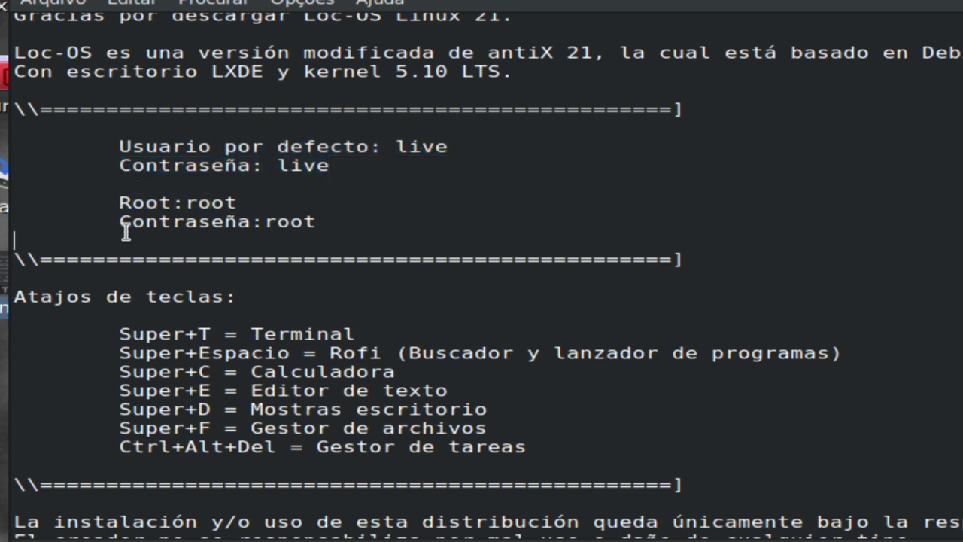
click(116, 231)
Scroll further through the readme and open a ROXTerm terminal with Super+T
scroll(138, 313, down, 3)
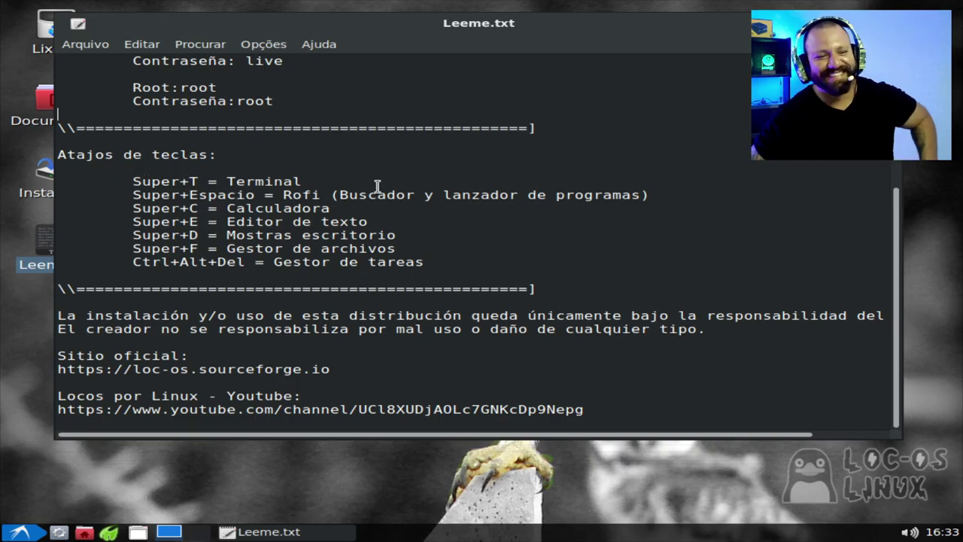
drag(419, 20, 434, 26)
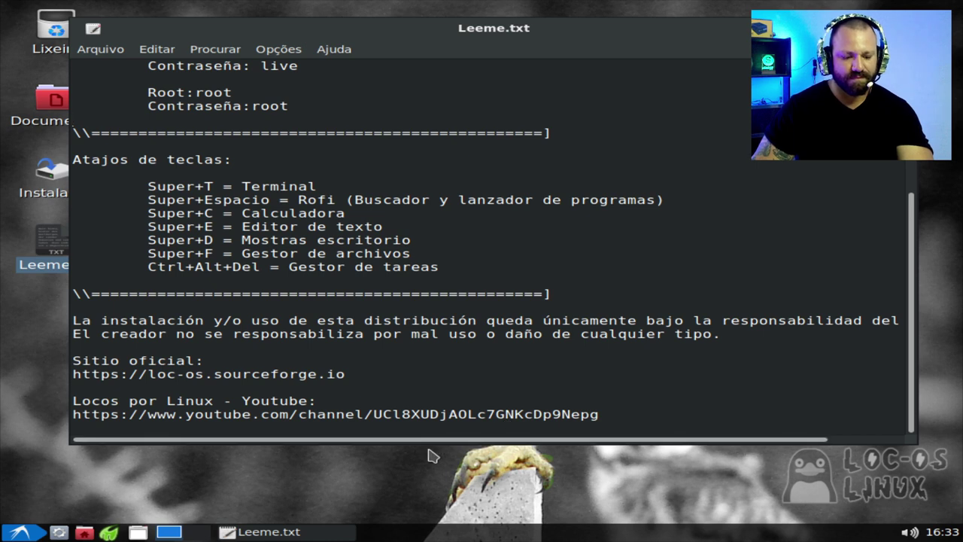
key(super+t)
Run neofetch to display the Loc-OS Linux 21 system summary
drag(329, 133, 494, 89)
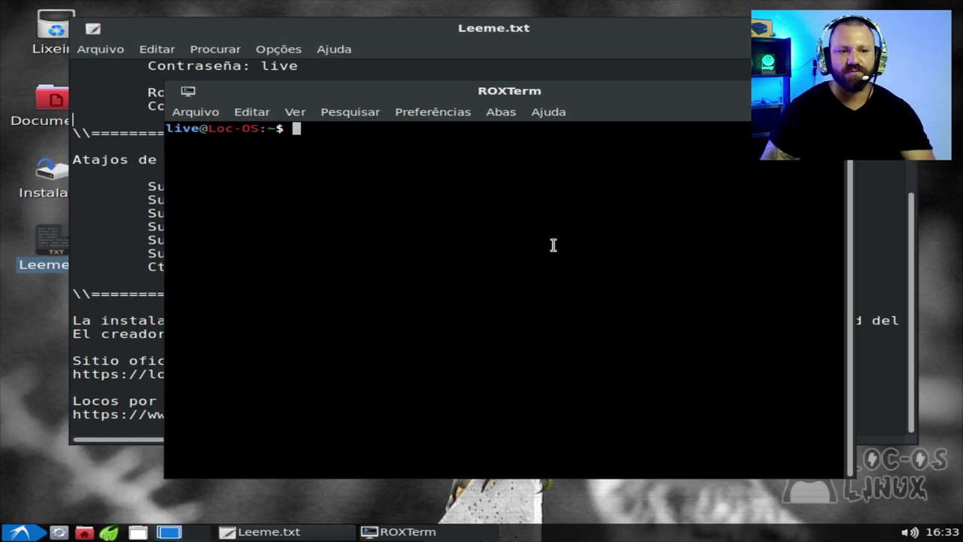
key(Return)
key(Return)
key(Return)
text(+)
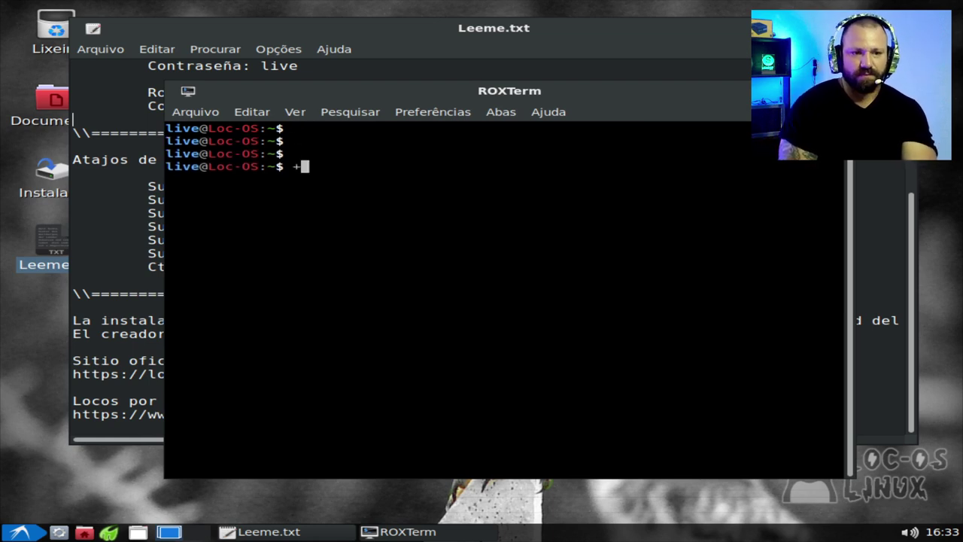
right_click(501, 275)
click(432, 255)
text(neofetch)
key(Return)
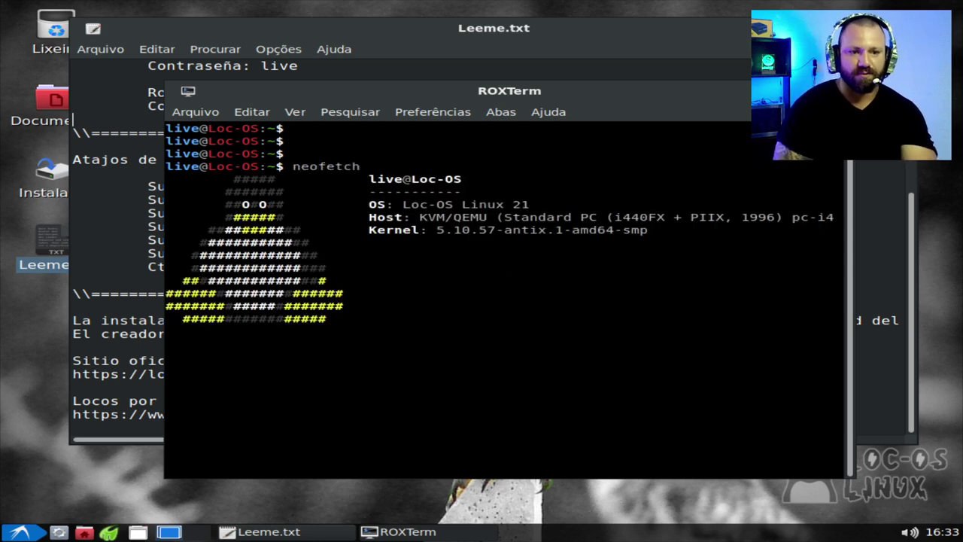
Highlight the 175MiB memory usage figure, then clear the terminal screen
drag(437, 393, 486, 397)
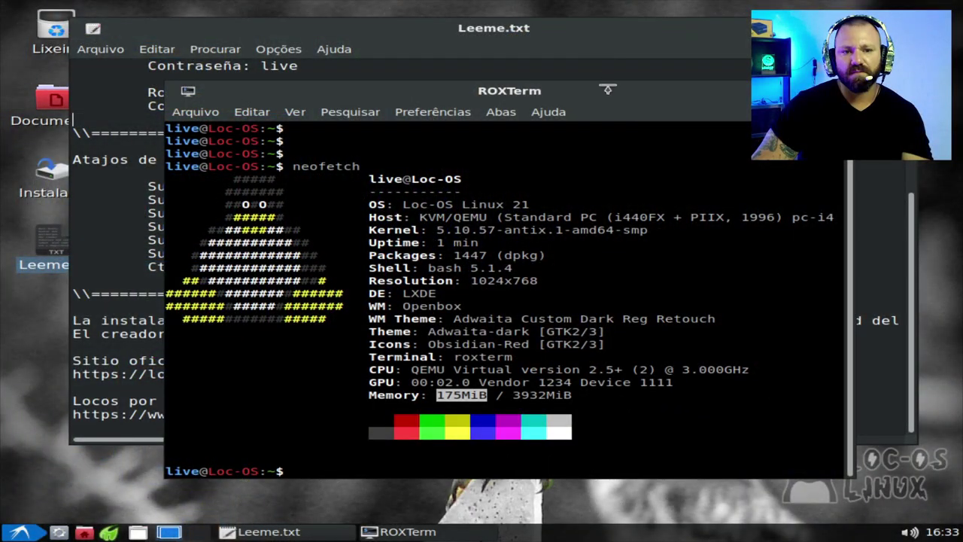
drag(537, 99, 528, 67)
click(431, 362)
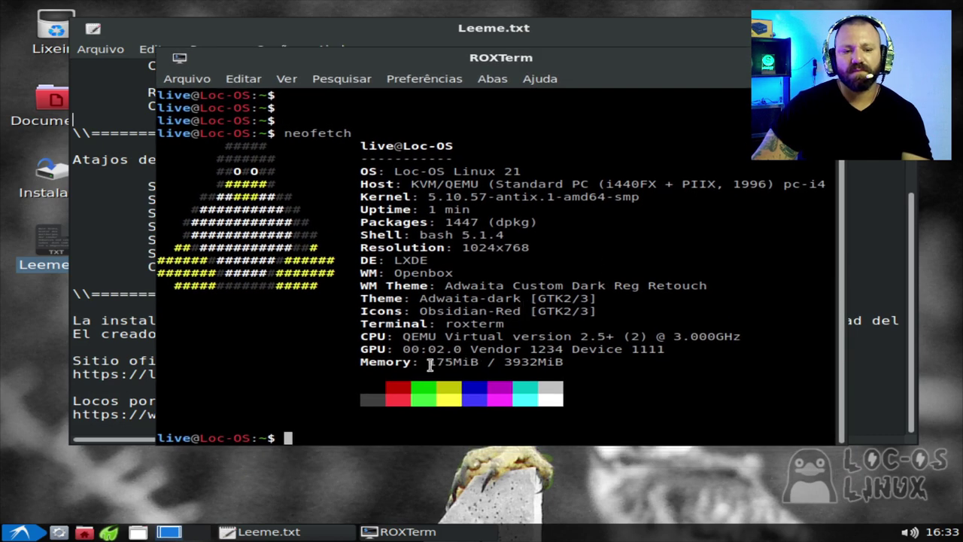
drag(429, 362, 476, 362)
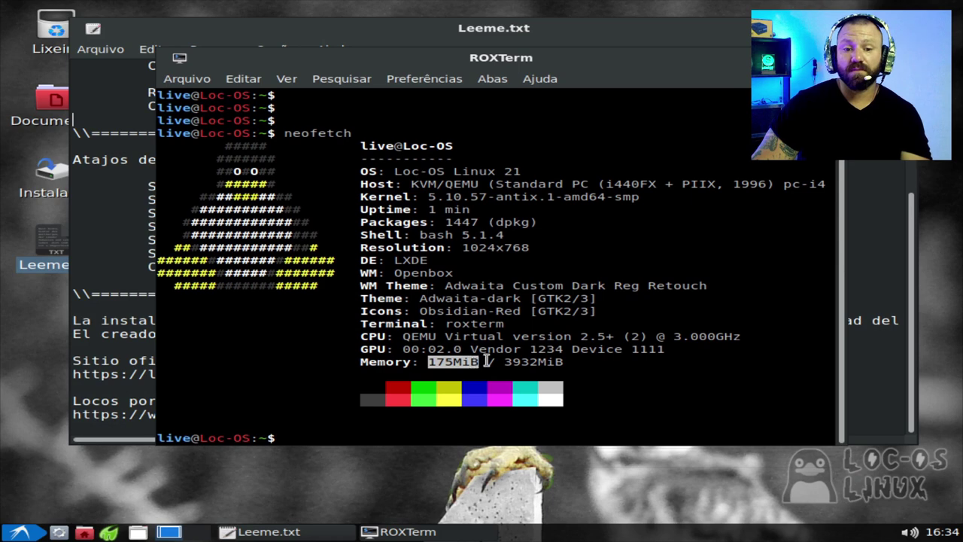
drag(500, 57, 501, 57)
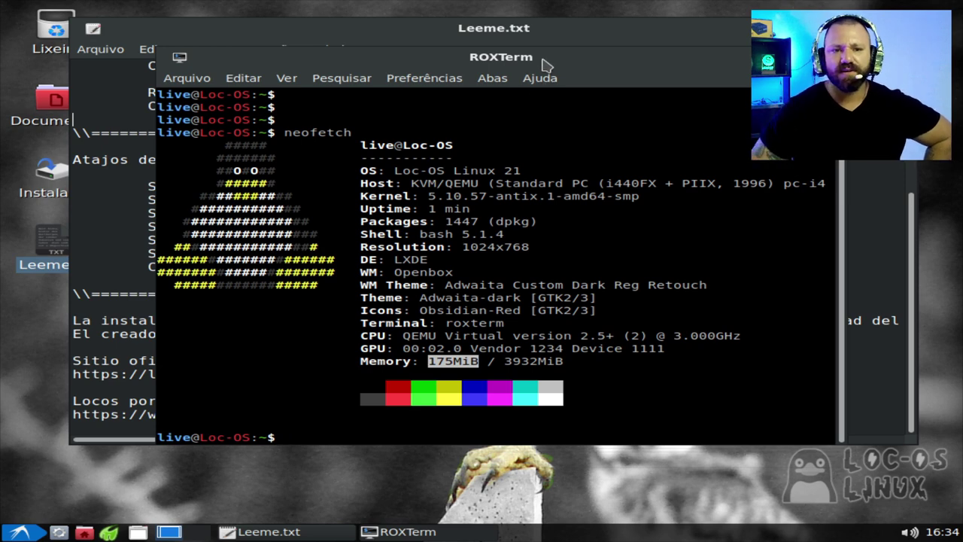
drag(544, 67, 517, 80)
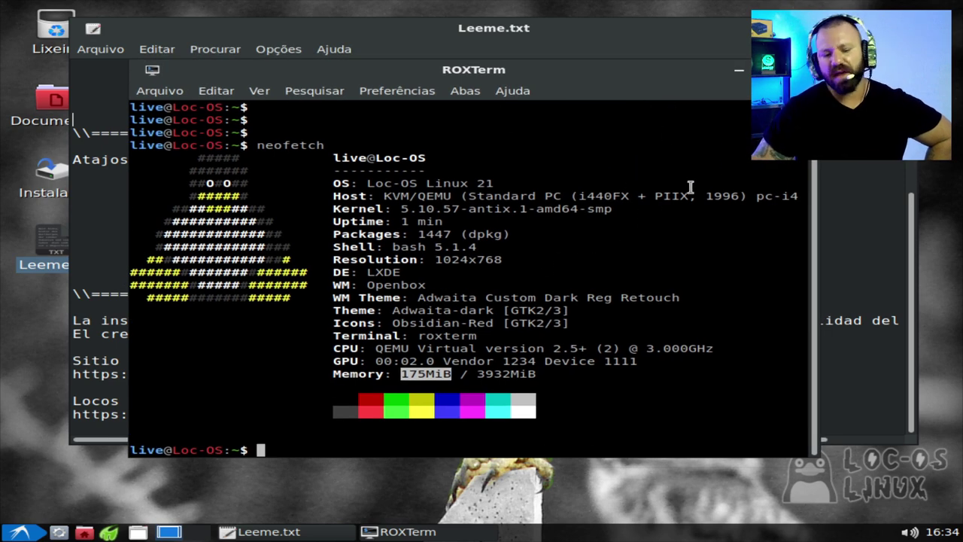
drag(490, 72, 523, 79)
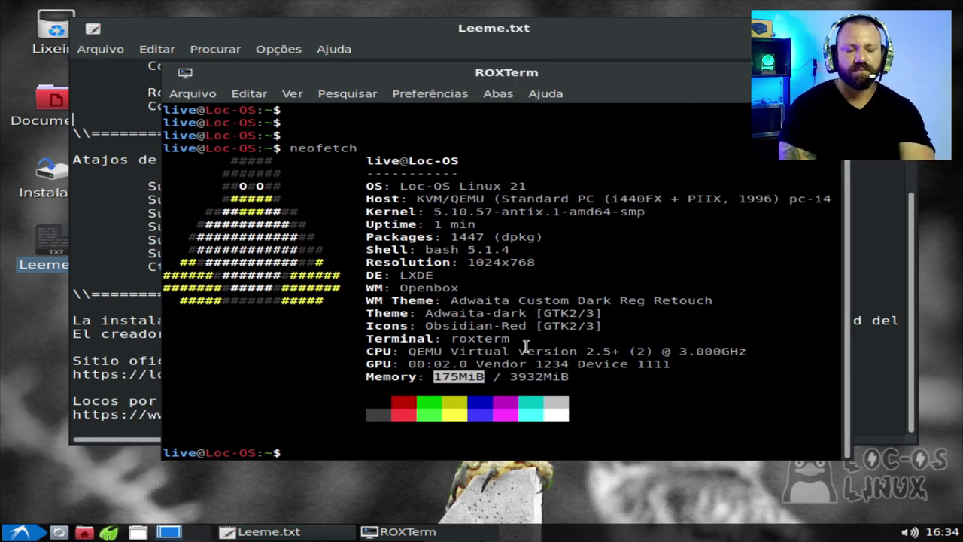
key(ctrl+l)
key(Return)
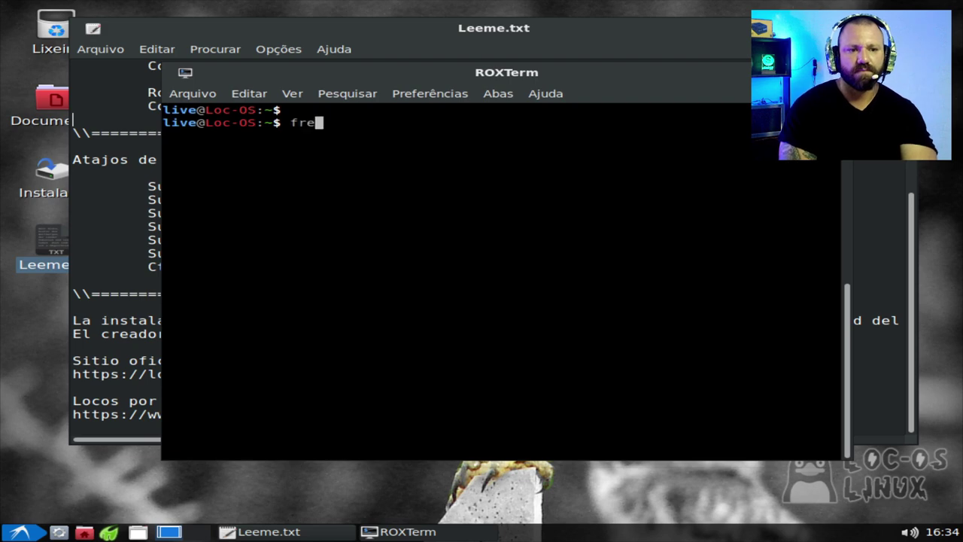
Run free -hm and point out the 160Mi used-memory figure
text(free =)
key(Return)
text(free -hm)
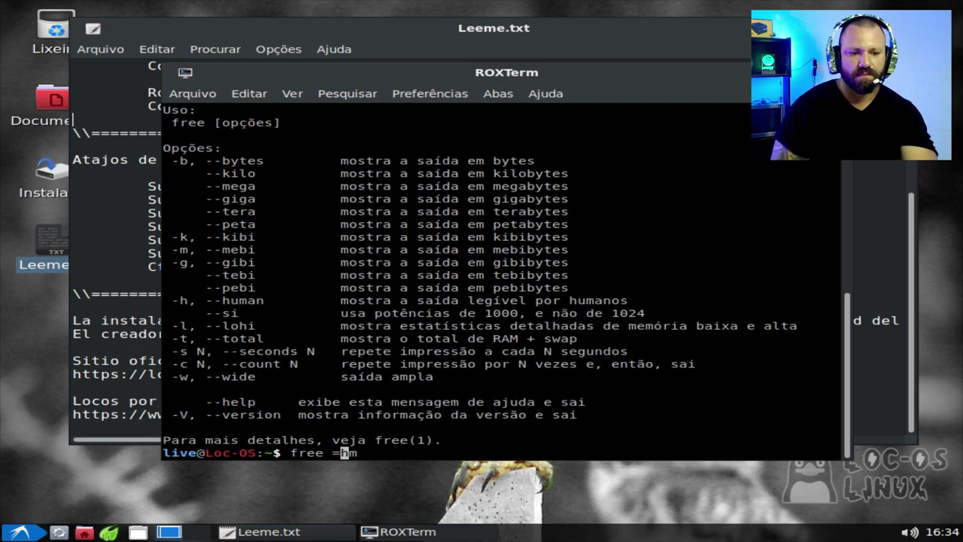
key(Return)
key(ctrl+l)
key(Return)
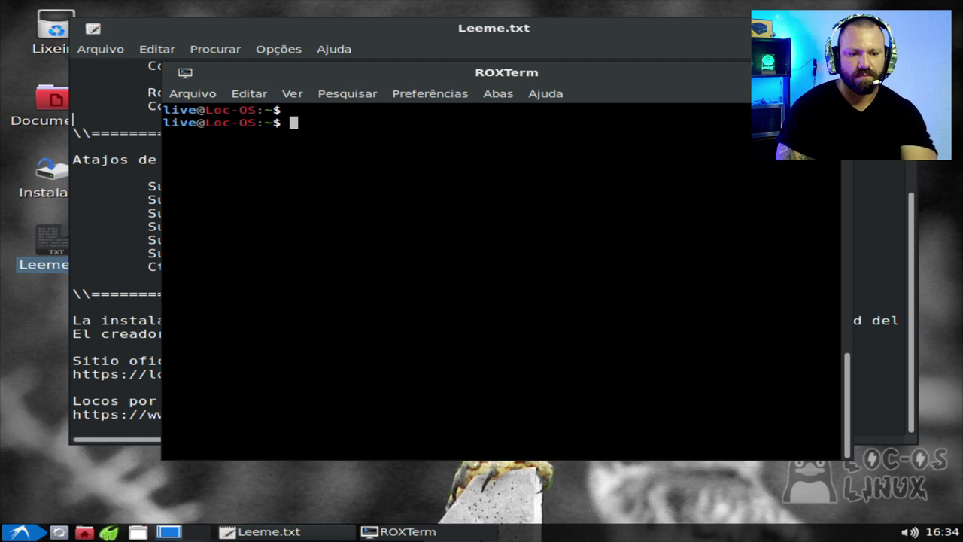
key(Up)
key(Return)
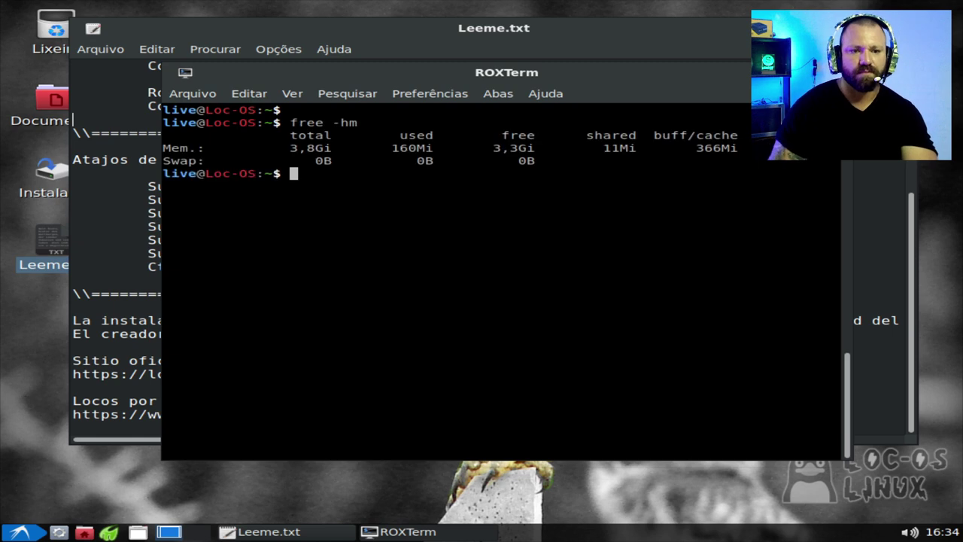
double_click(395, 155)
drag(600, 78, 509, 100)
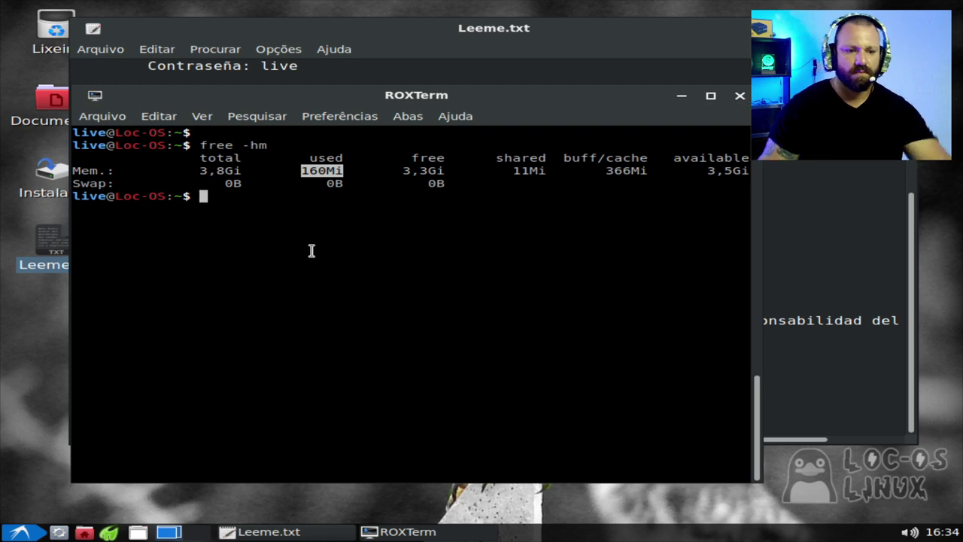
Run uname -a and select the kernel version
key(Return)
key(Return)
text(uname -a)
key(Return)
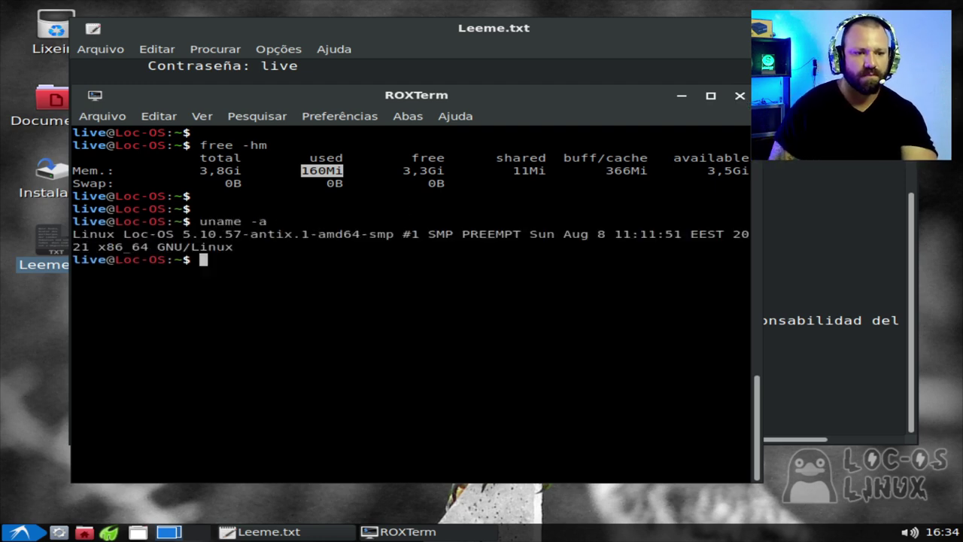
drag(182, 234, 238, 234)
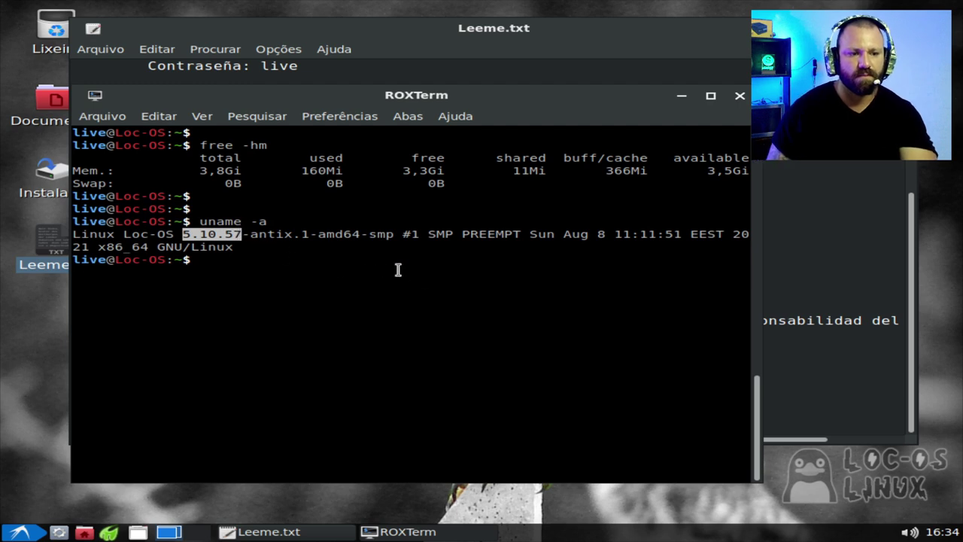
key(Return)
Run cat /etc/os-release, select the Debian 11 bullseye details, then kernel 5.10.57-antix.1
text(cat /etc/os-release)
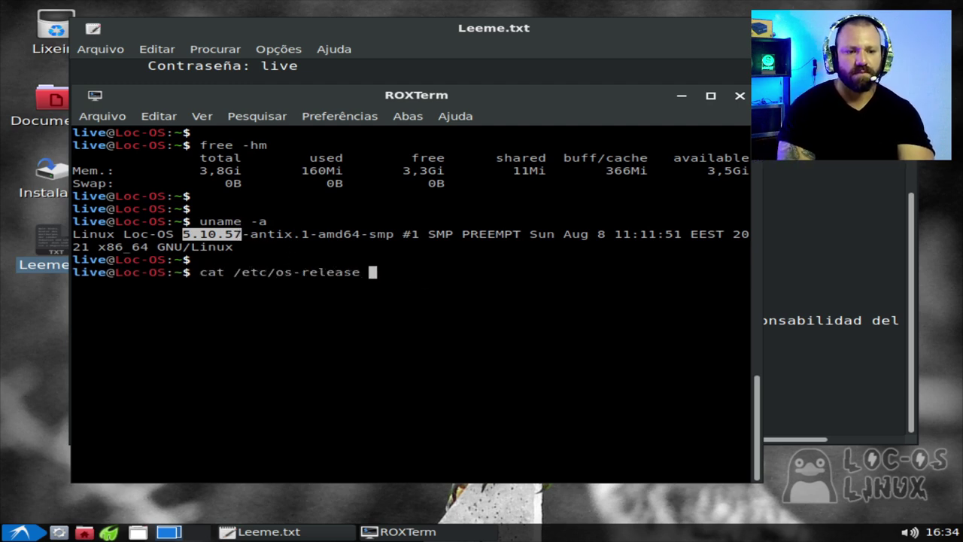
key(Return)
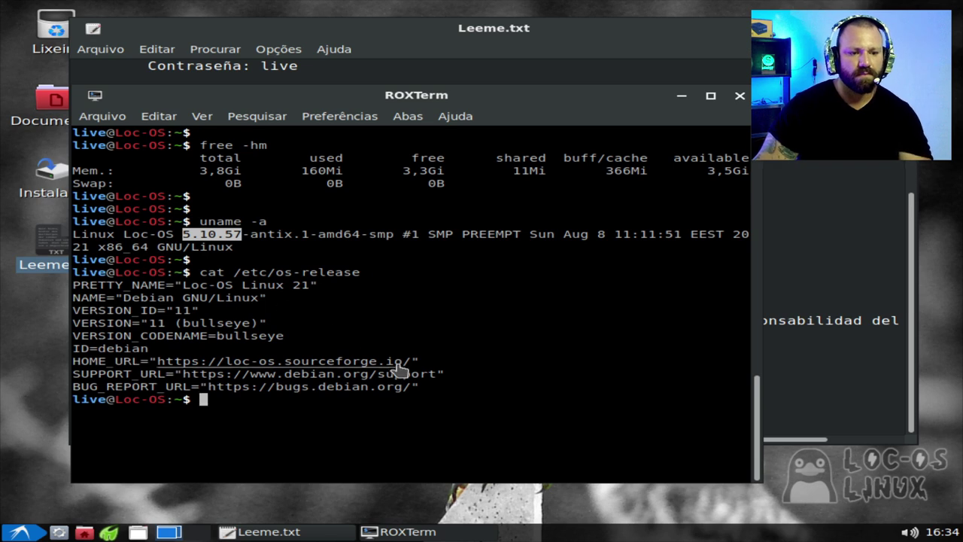
drag(419, 386, 171, 386)
drag(55, 292, 63, 285)
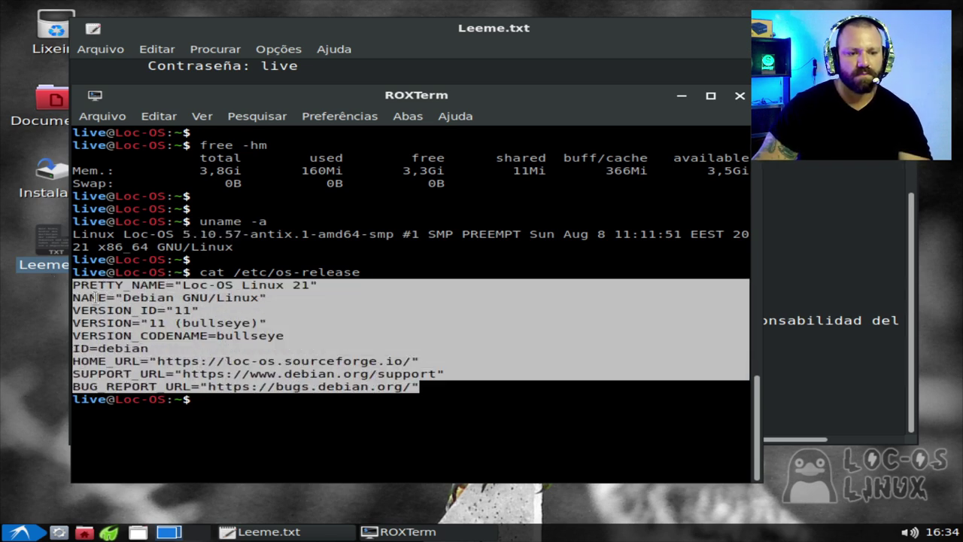
click(451, 387)
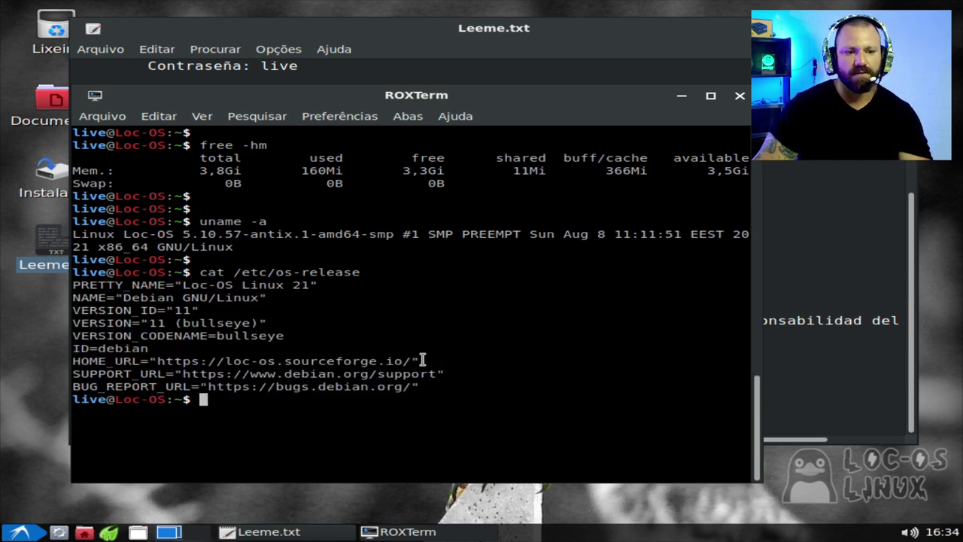
drag(181, 234, 317, 235)
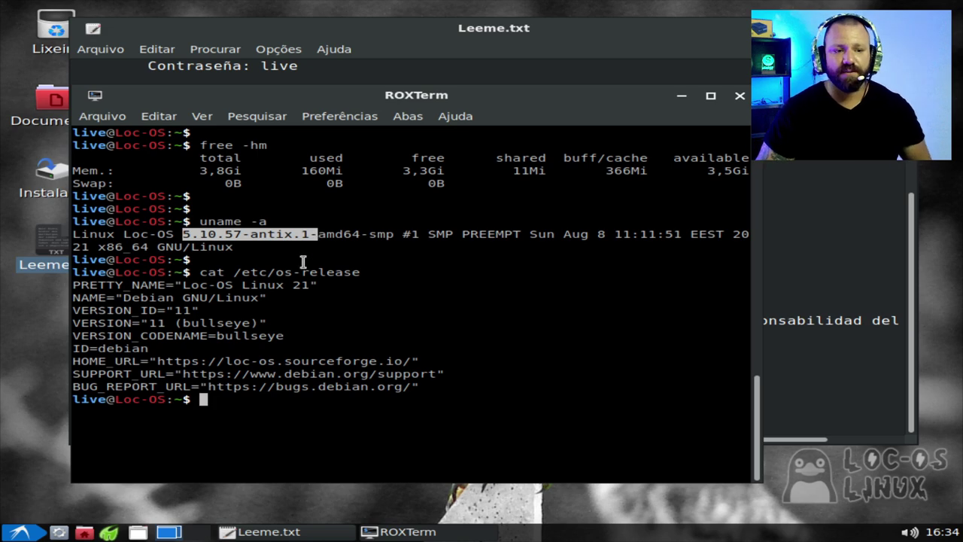
Clear the selection and close the terminal with Ctrl+D
drag(376, 97, 479, 82)
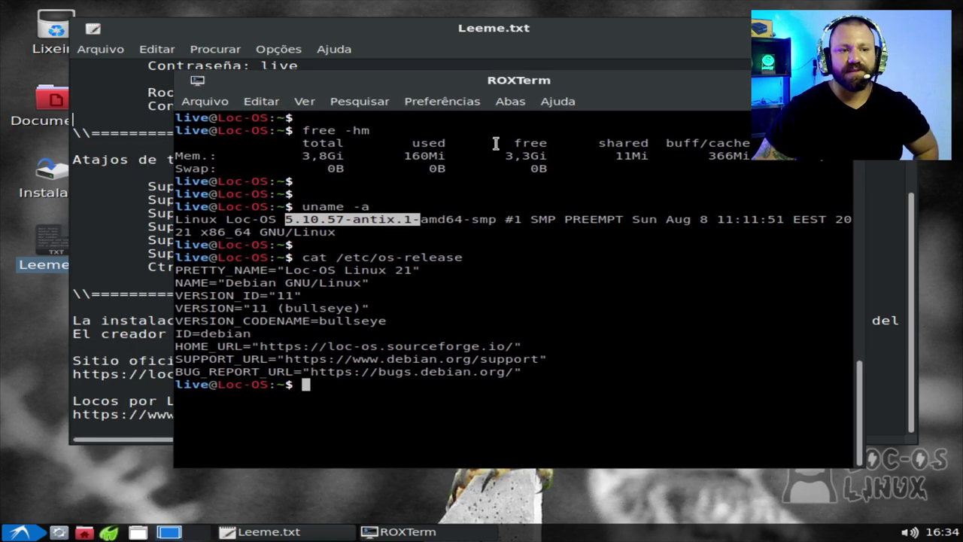
click(445, 315)
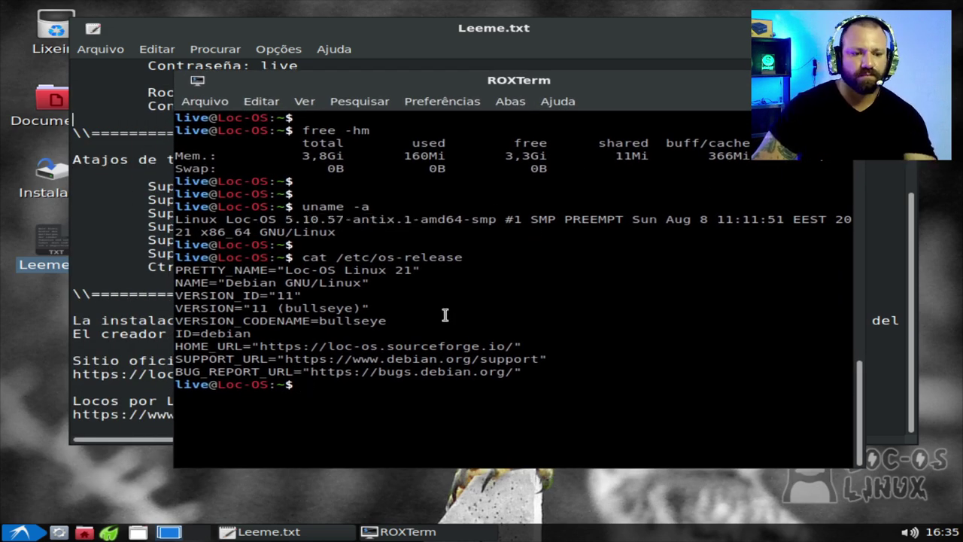
key(ctrl+c)
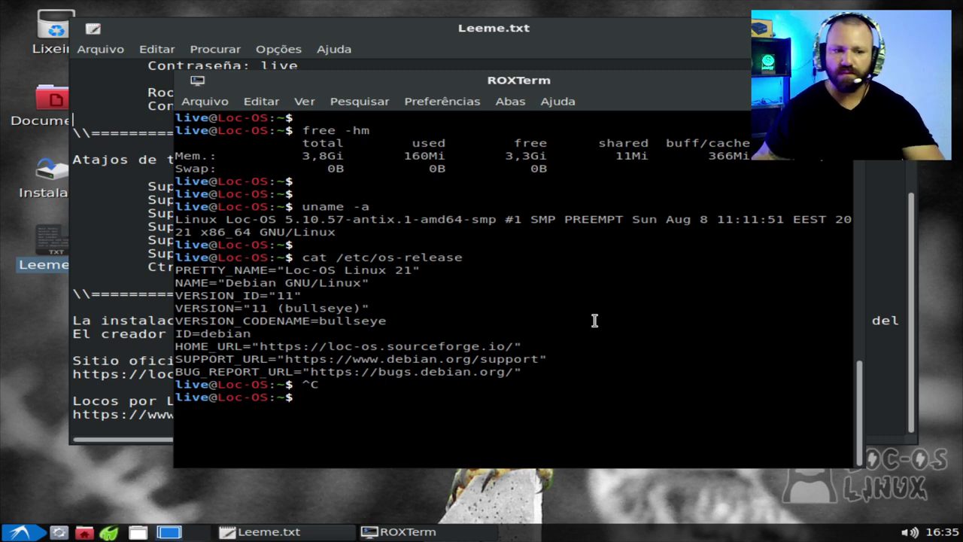
key(ctrl+c)
key(ctrl+d)
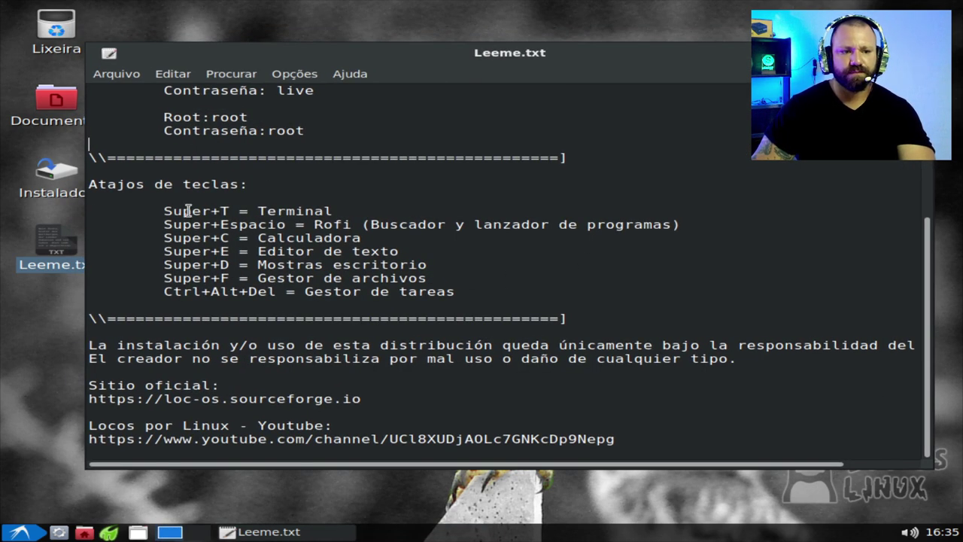
Select the Super+T Terminal and Super+Espacio shortcut lines in Leeme.txt
drag(165, 211, 326, 212)
drag(163, 225, 275, 225)
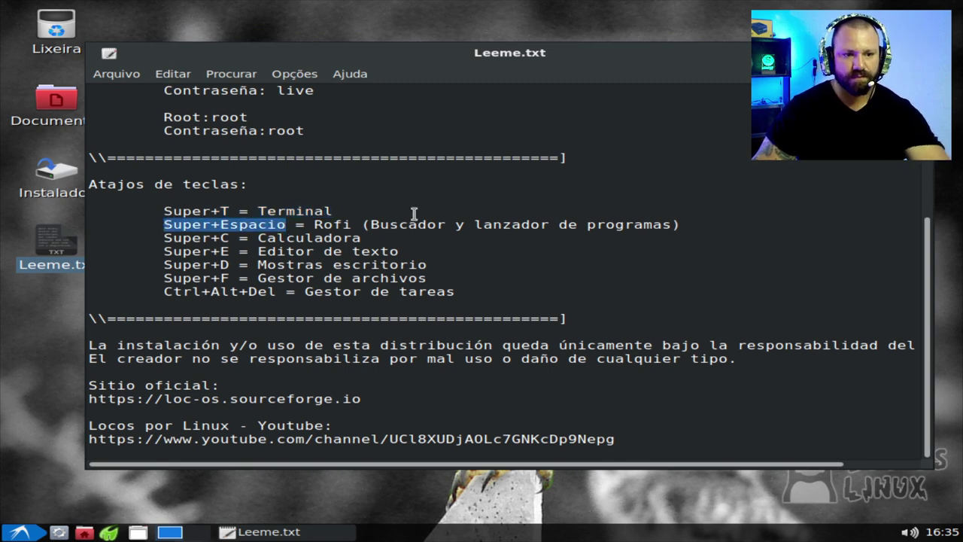
click(359, 224)
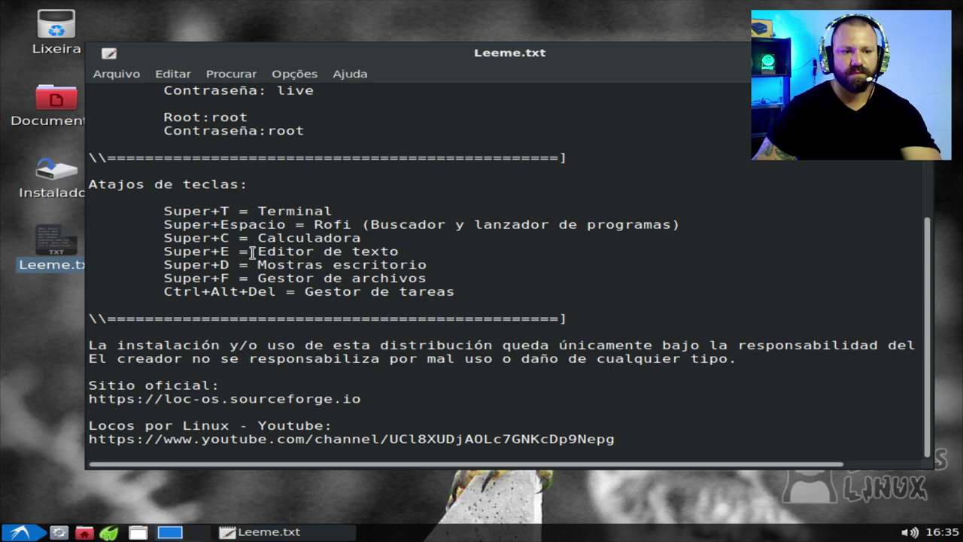
Open galculator with Super+C, move and close it, then close Leeme.txt
key(super+c)
drag(183, 271, 727, 91)
key(alt+F4)
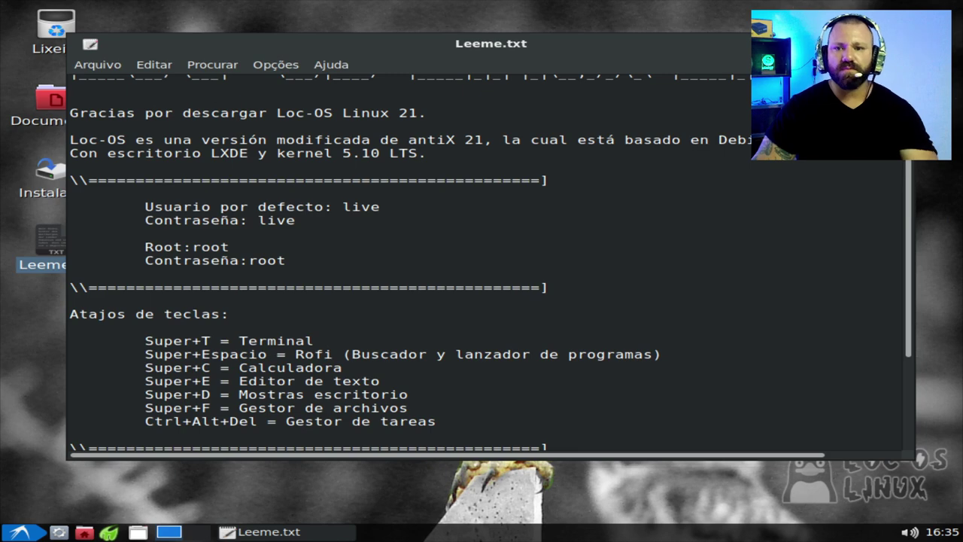
key(alt+F4)
drag(283, 53, 666, 412)
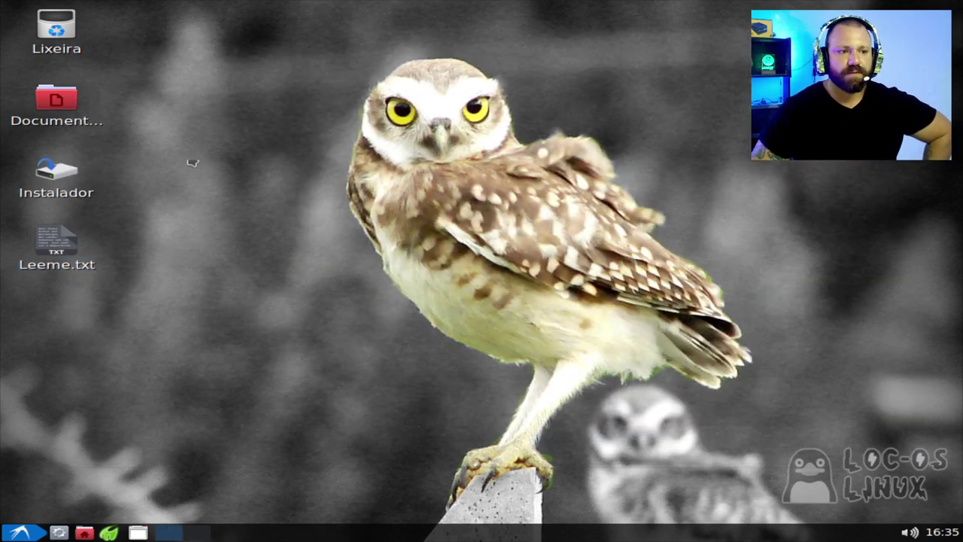
Run the Instalador script via Executar and confirm the root password in SudoGui
drag(328, 39, 580, 265)
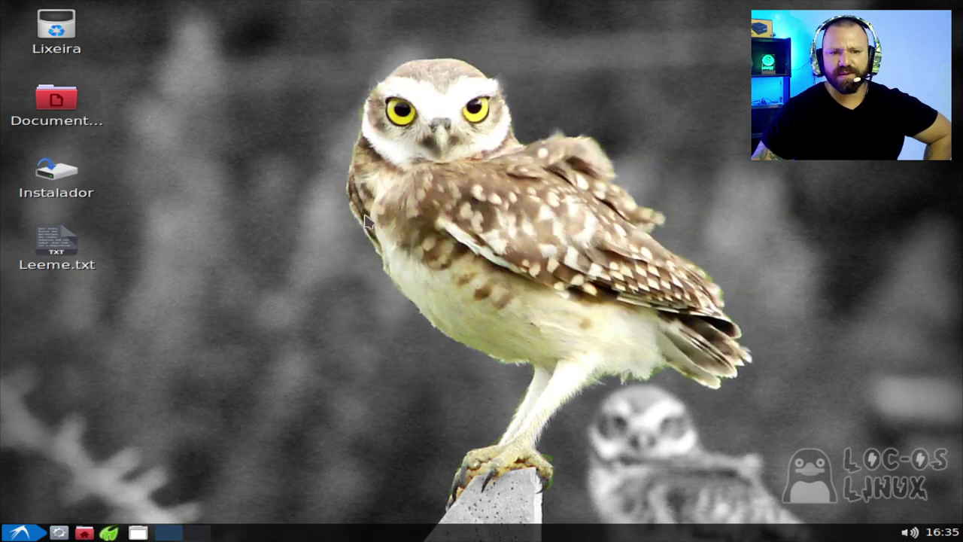
click(65, 178)
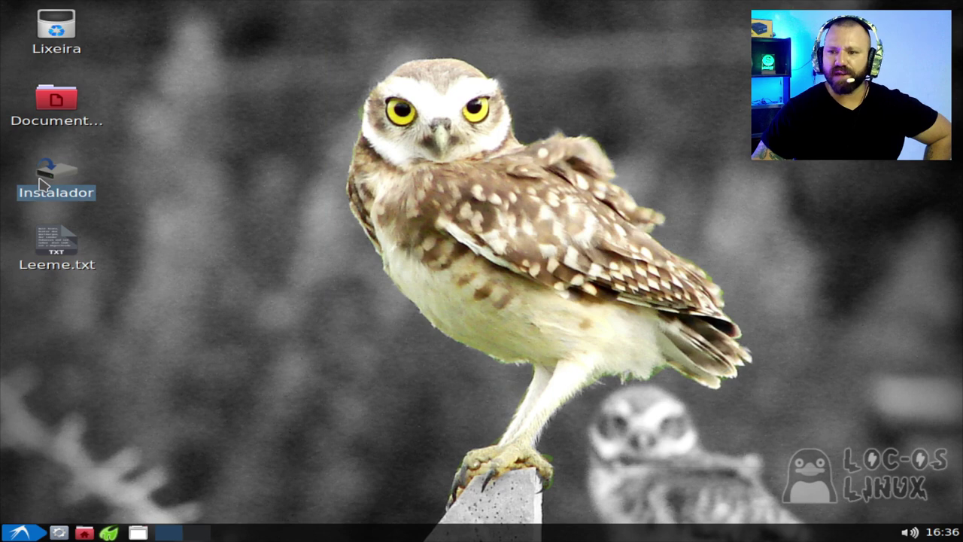
double_click(43, 184)
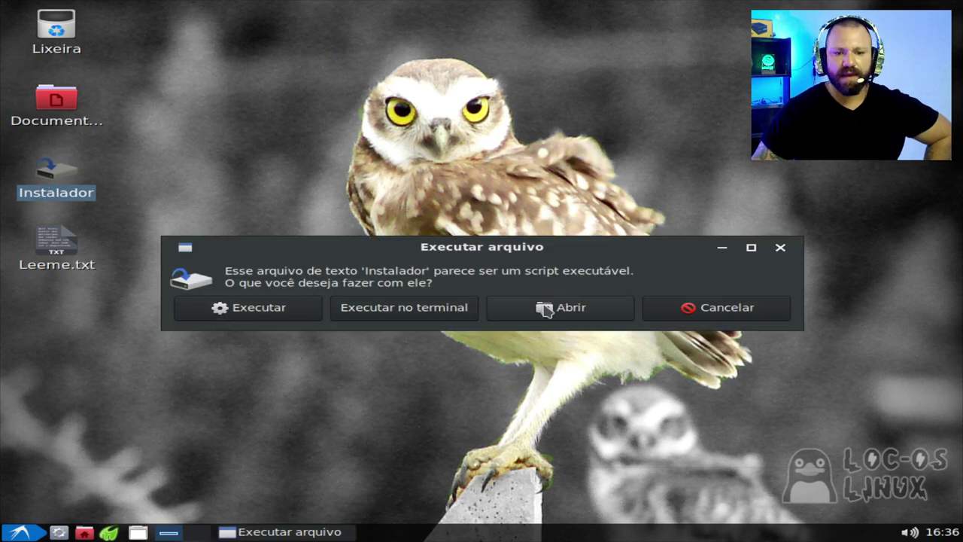
click(291, 316)
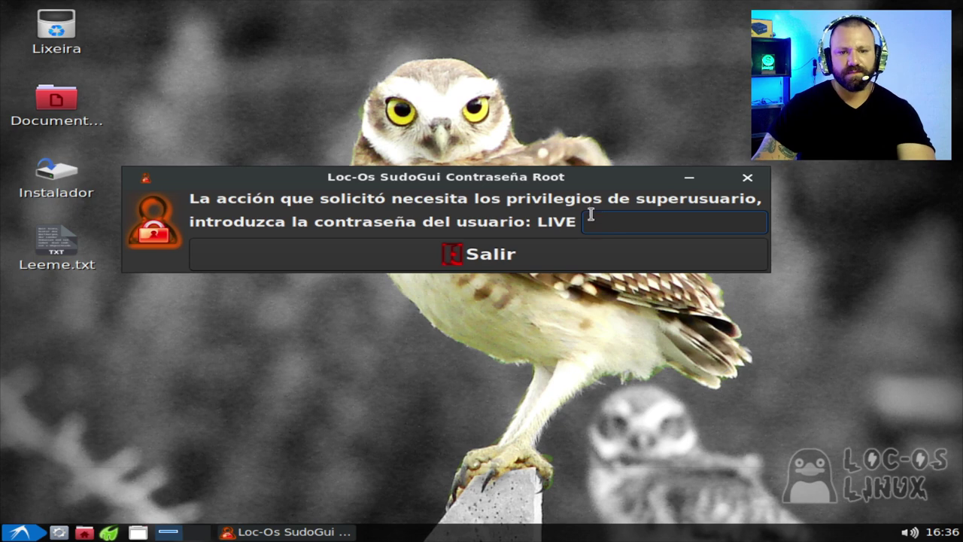
key(Return)
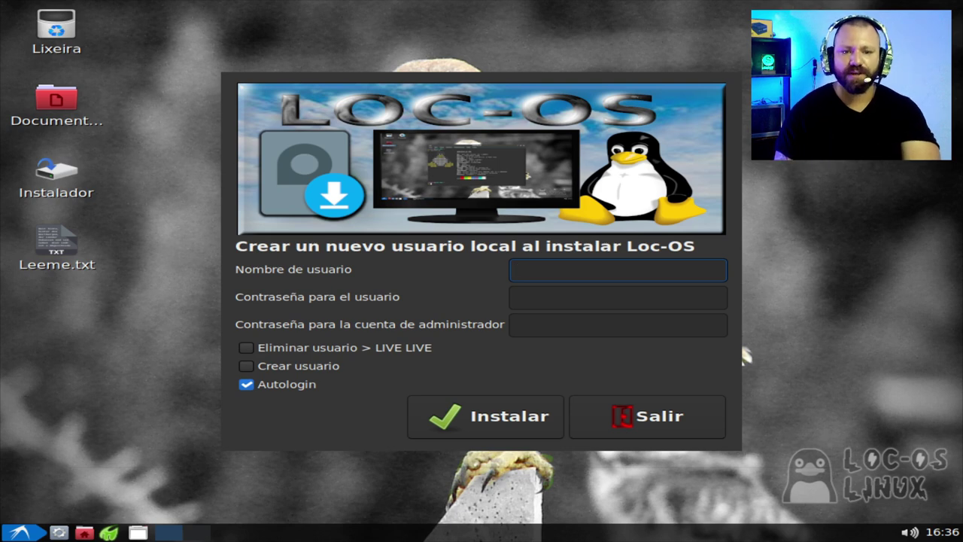
Enter the new username and its password in both password fields
text(slackjeff)
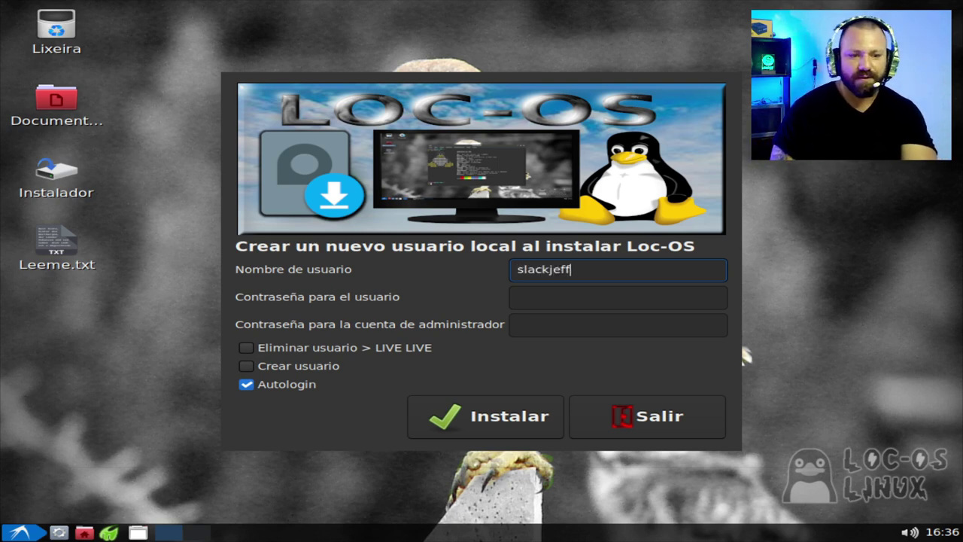
key(Tab)
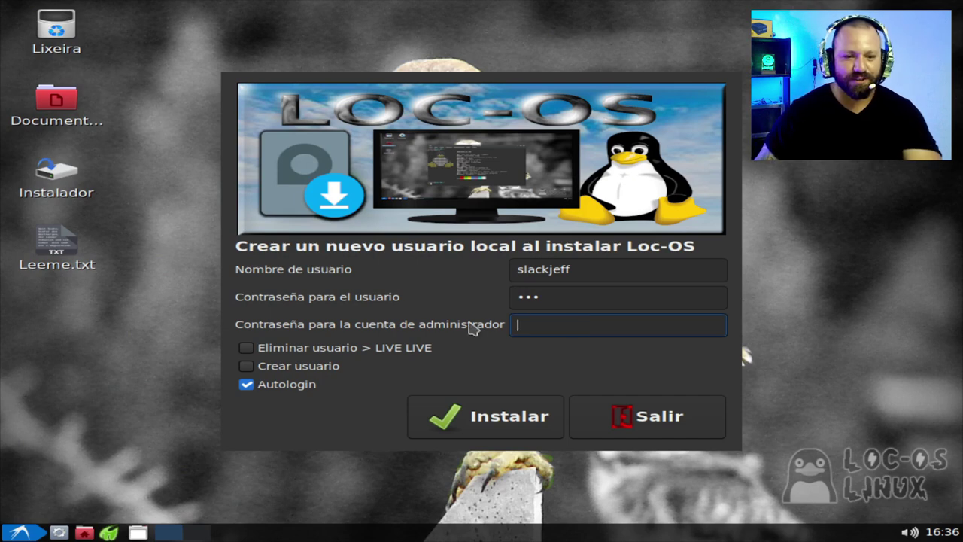
text(12)
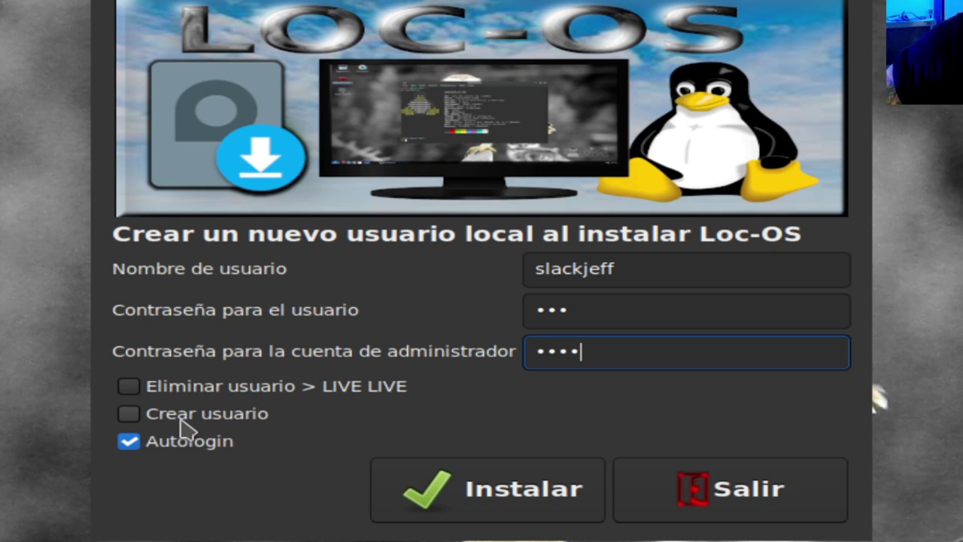
Keep remove-live-user and create-user enabled, turn Autologin off, and click Instalar
click(205, 386)
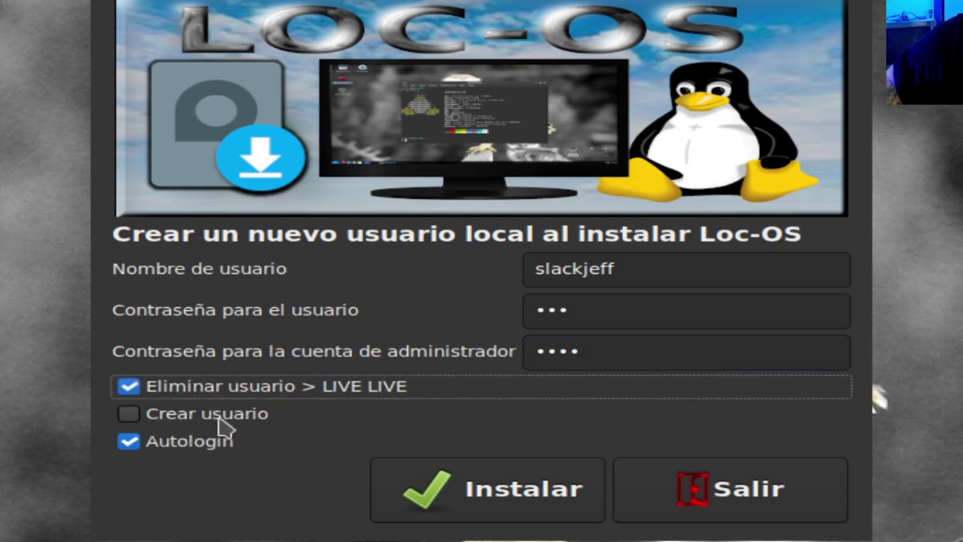
click(128, 414)
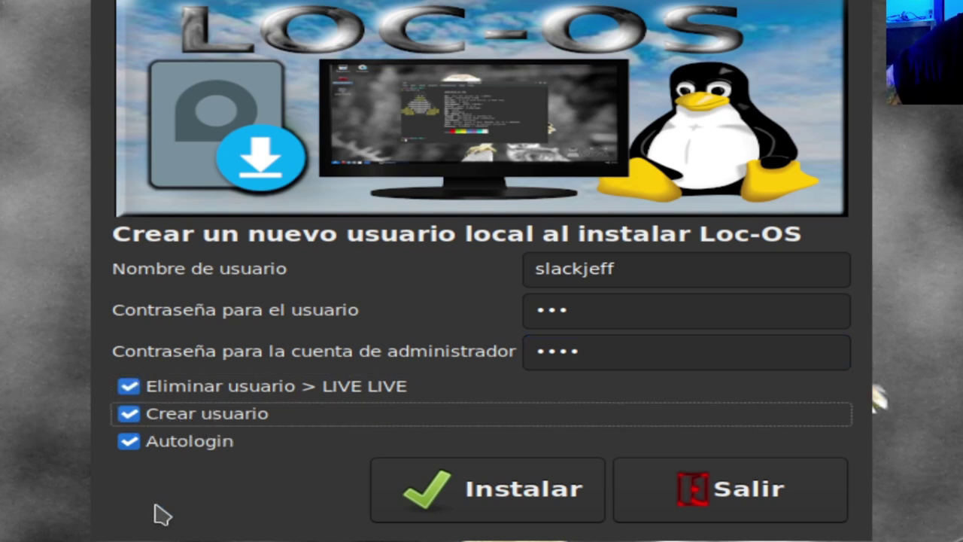
click(130, 444)
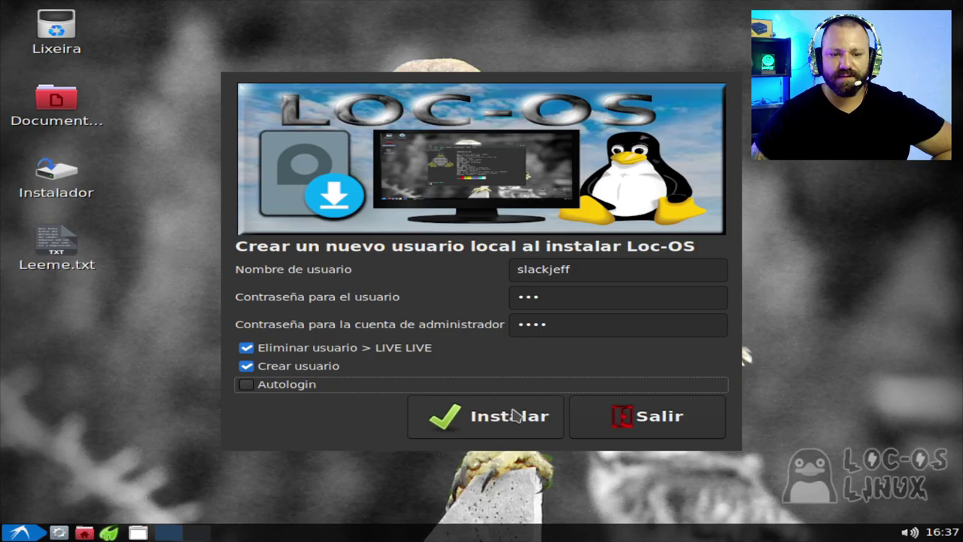
click(524, 491)
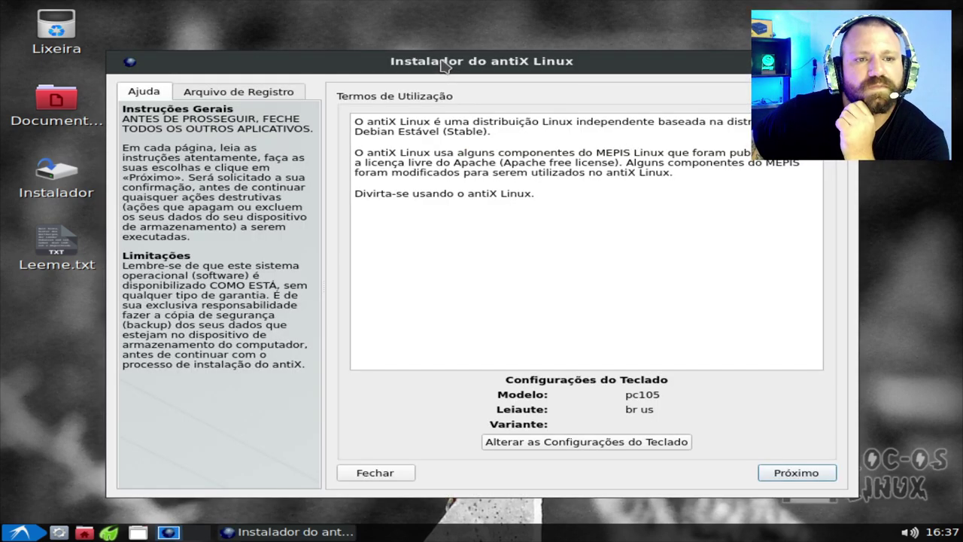
Remove the us Inglês (EUA) layout so br is the only keyboard layout
drag(444, 66, 399, 47)
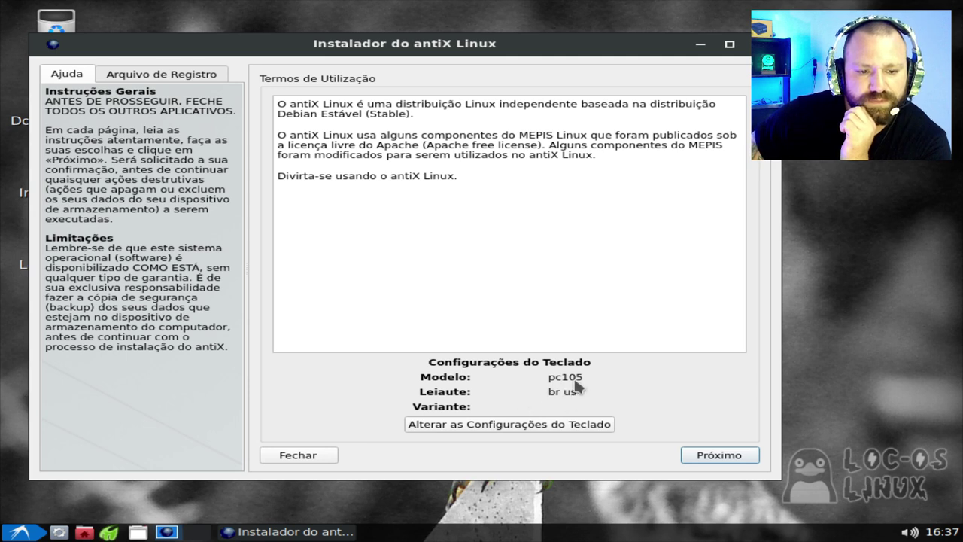
click(501, 427)
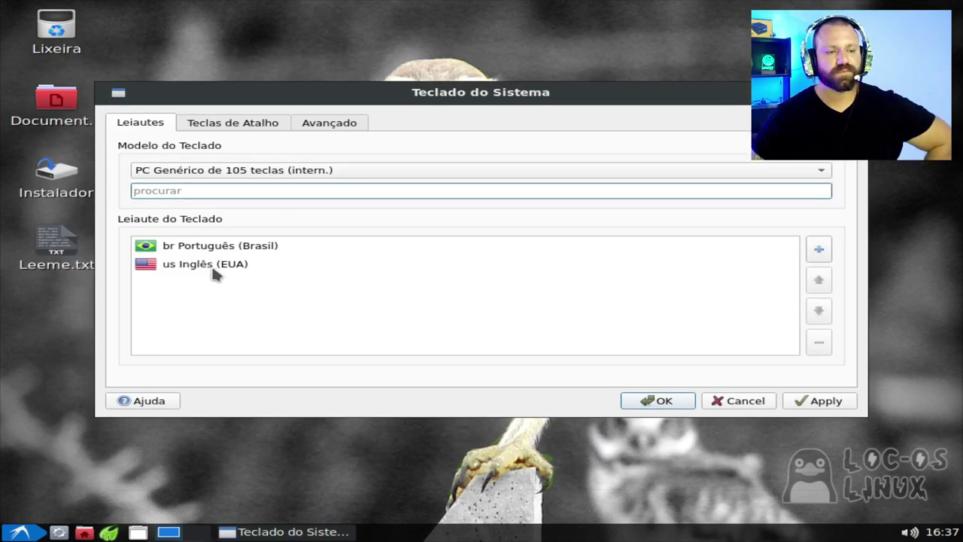
click(207, 271)
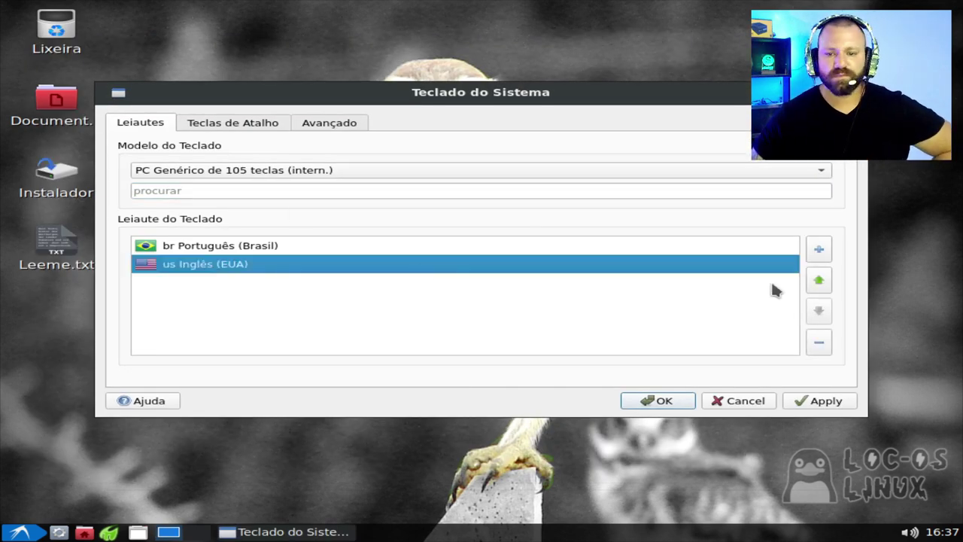
click(818, 342)
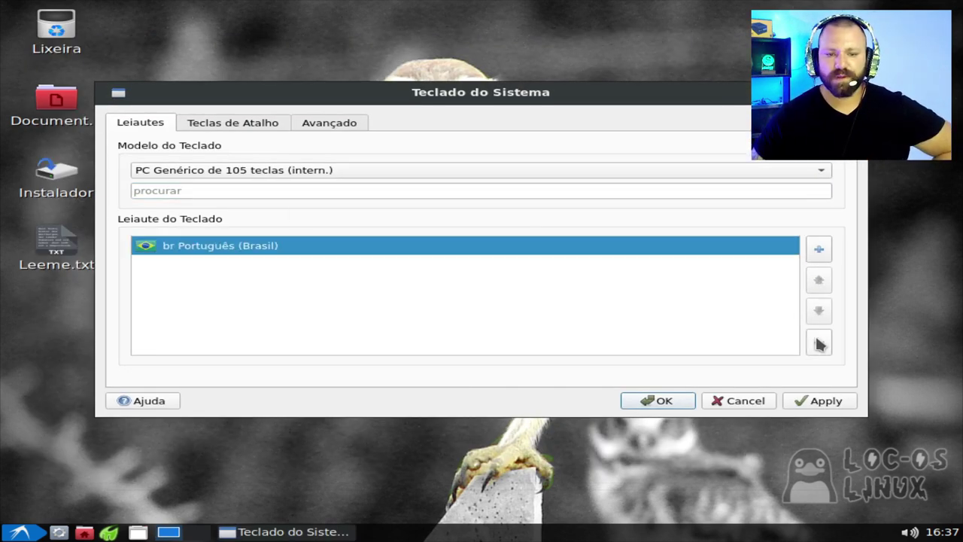
click(237, 126)
click(316, 126)
click(151, 126)
key(Return)
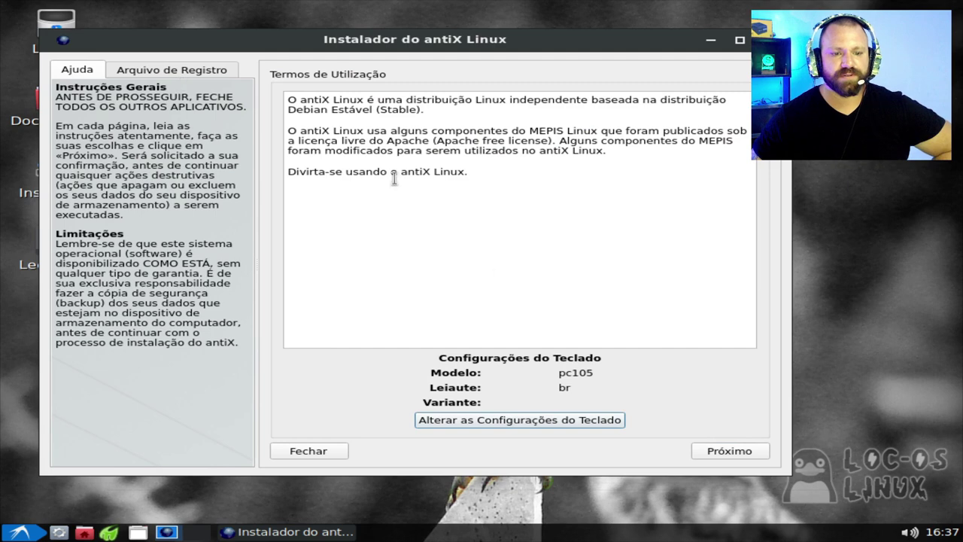
Look over the installer's command log, then return to the help text
click(177, 69)
click(140, 127)
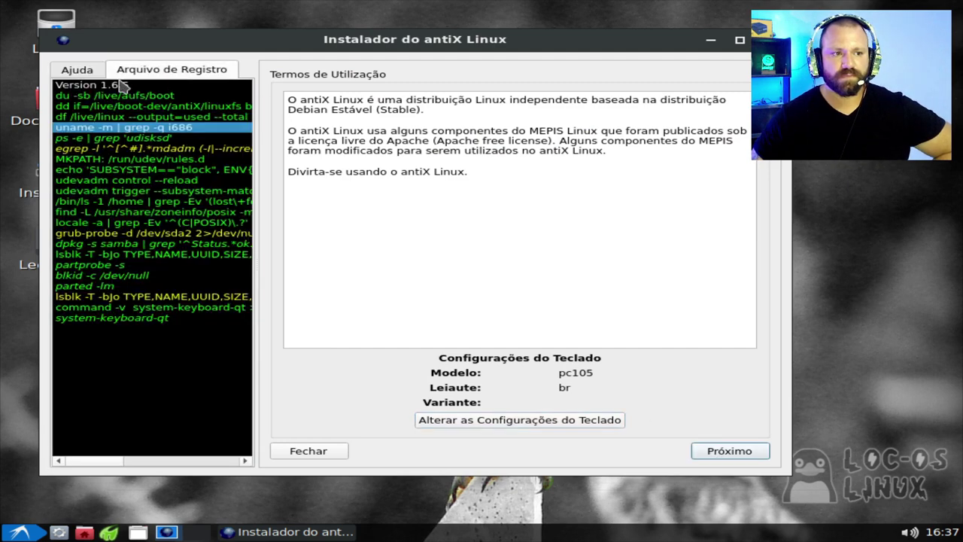
click(79, 69)
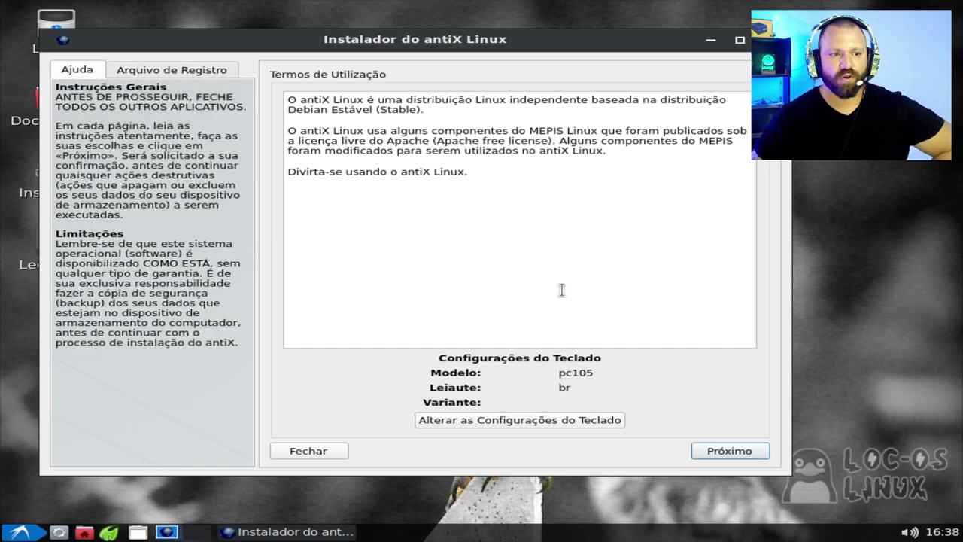
Choose regular installation on the whole 50 GB sda disk with a 47 GB root and proceed
click(728, 454)
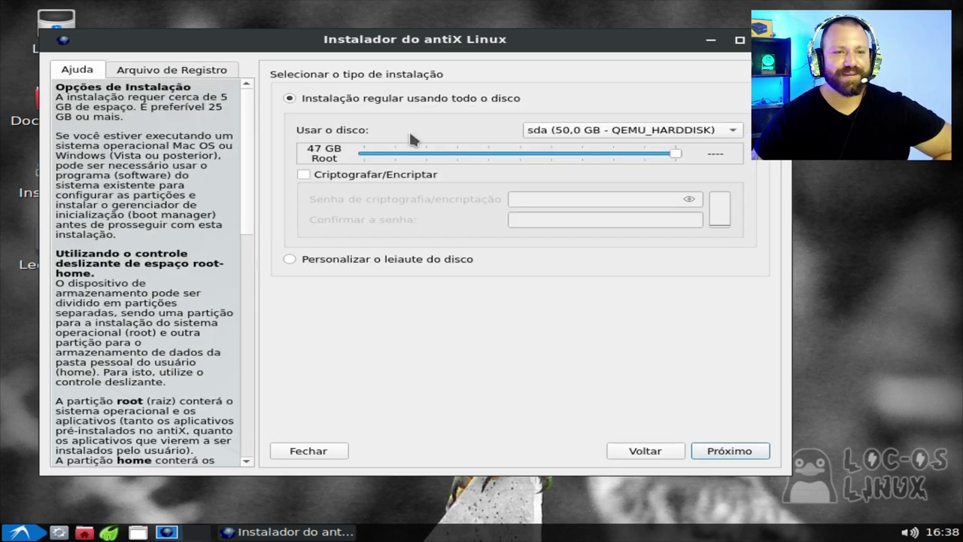
drag(272, 45, 241, 59)
click(608, 151)
click(616, 148)
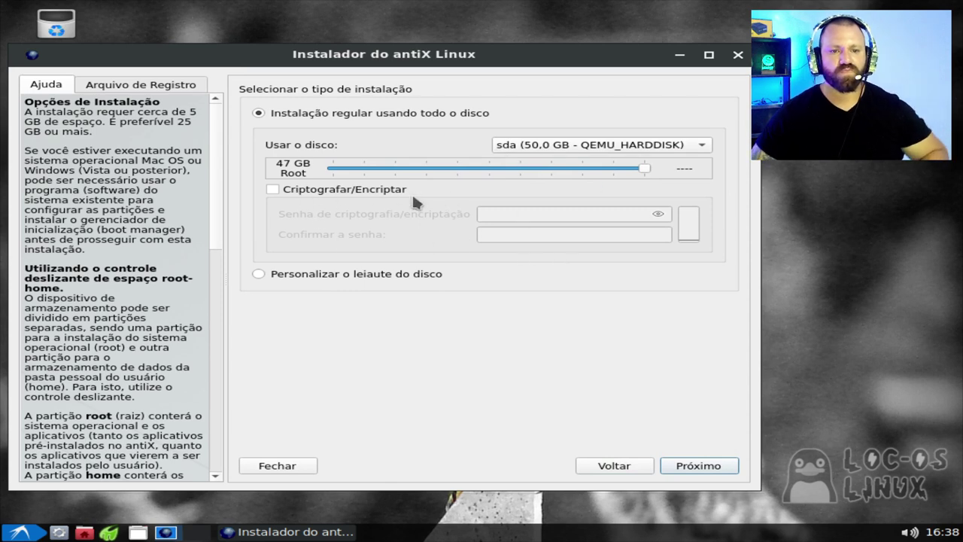
mouse_move(644, 170)
mouse_down()
mouse_move(366, 180)
mouse_move(645, 178)
mouse_up()
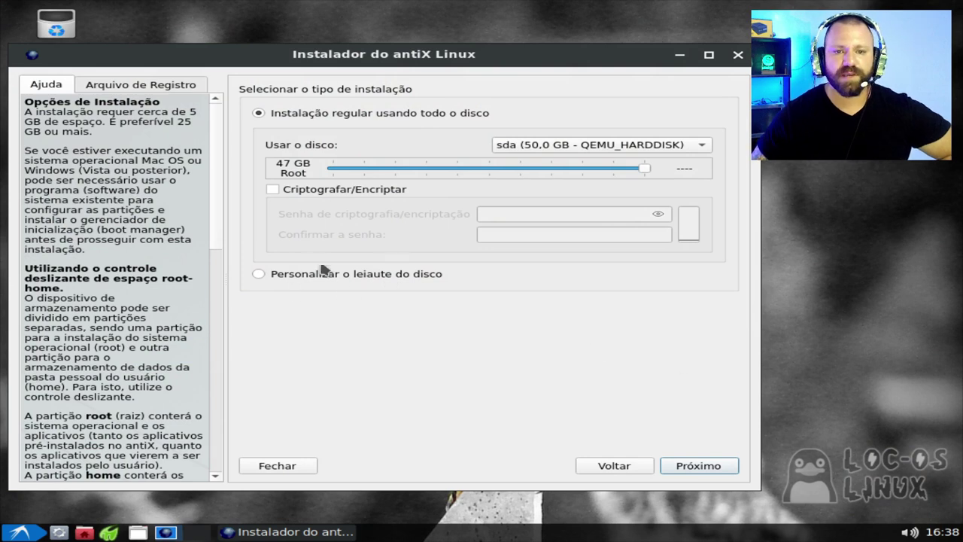
key(Return)
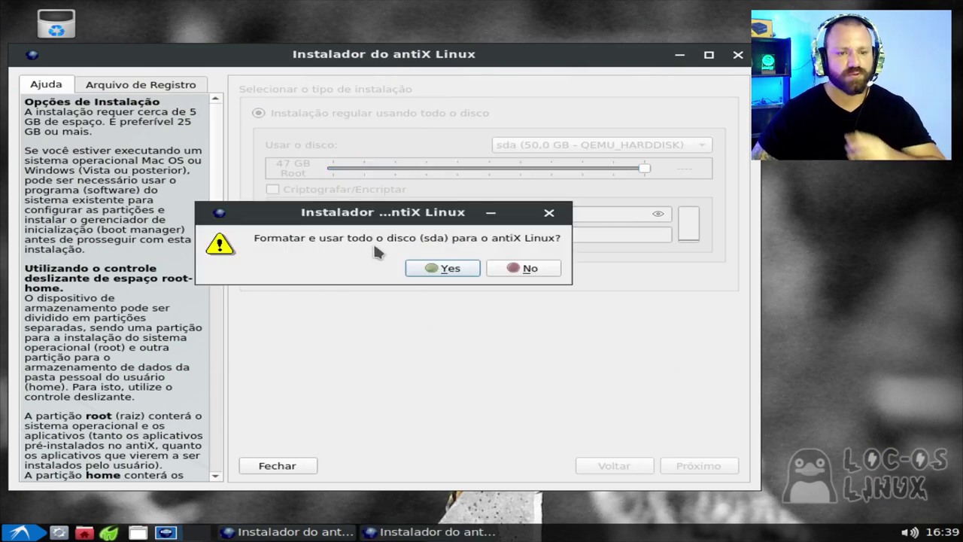
Confirm wiping sda, keep GRUB on sda's MBR, and continue with Próximo
click(450, 269)
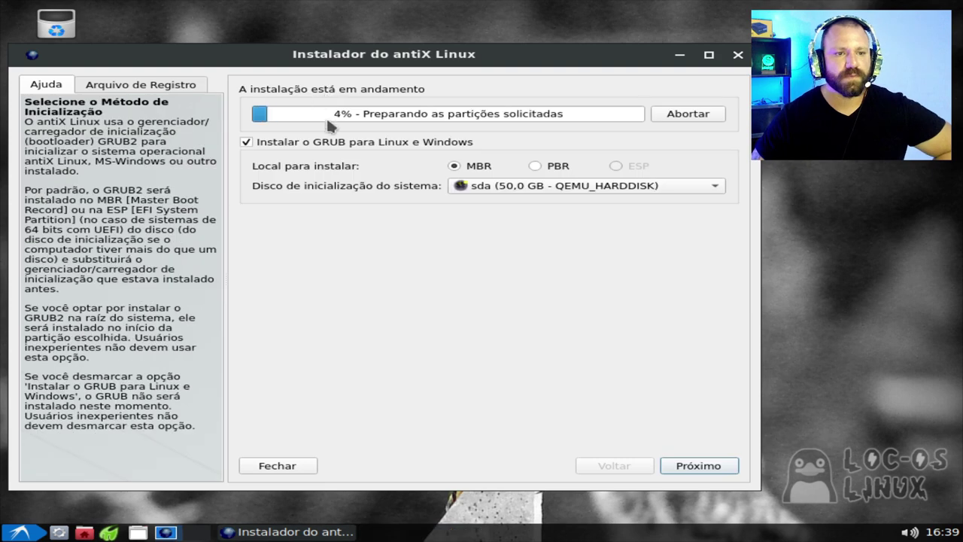
mouse_move(388, 54)
mouse_down()
mouse_move(387, 72)
mouse_move(391, 57)
mouse_up()
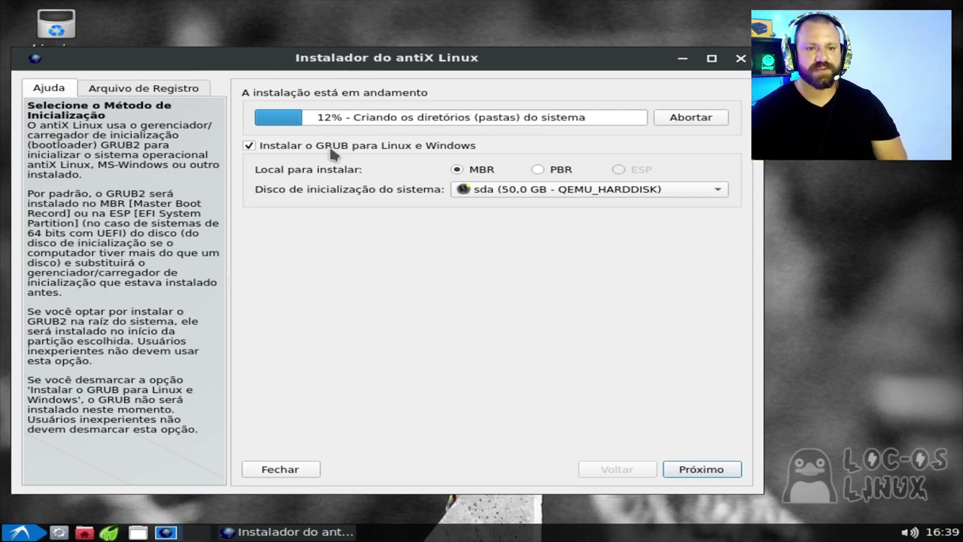
click(532, 189)
click(516, 189)
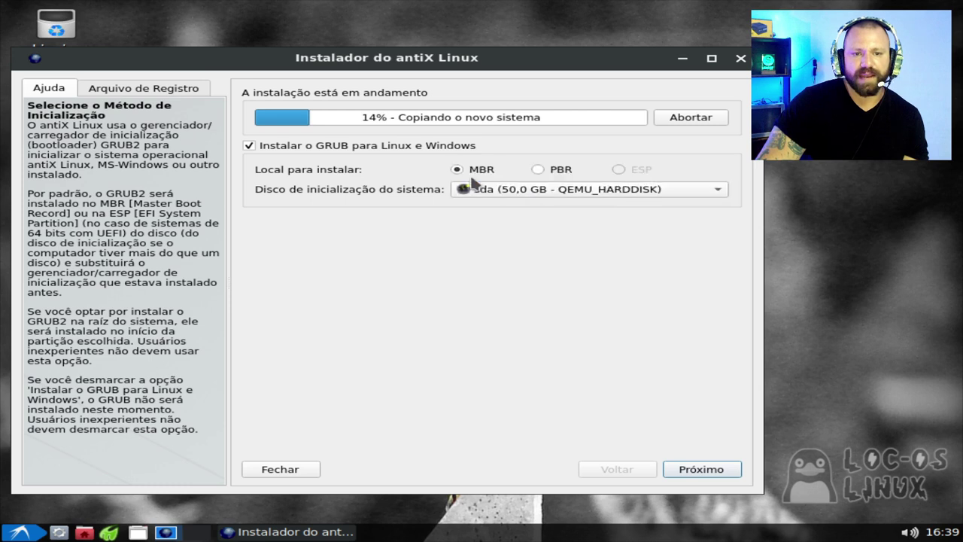
click(520, 191)
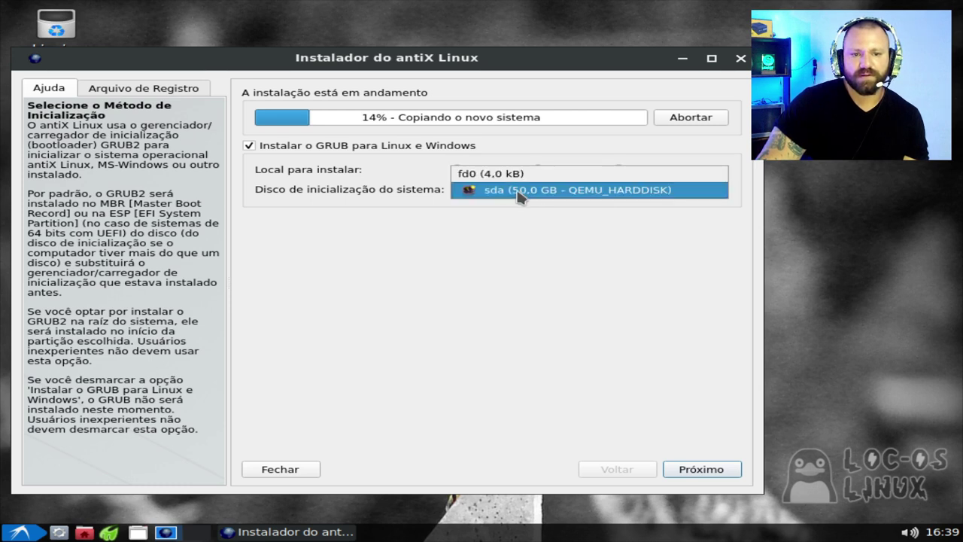
click(520, 192)
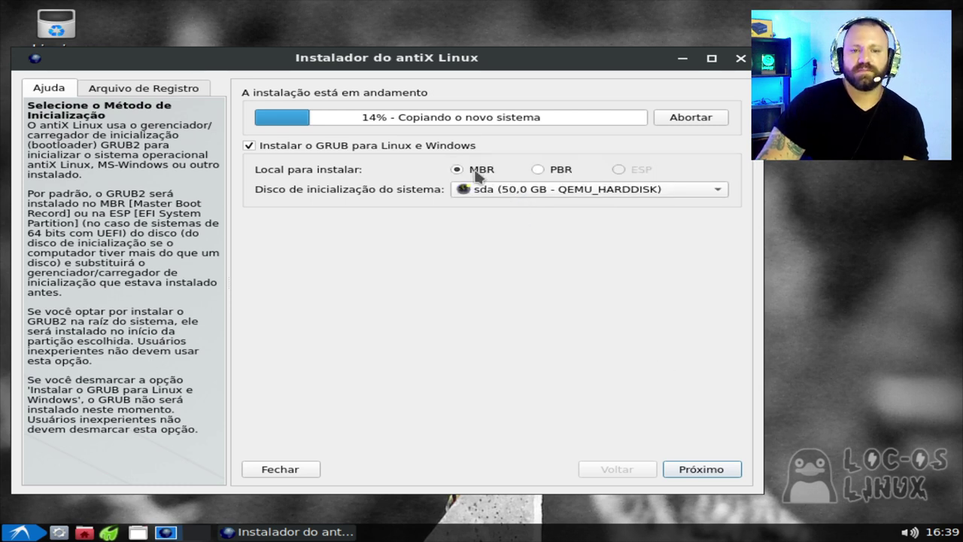
click(708, 470)
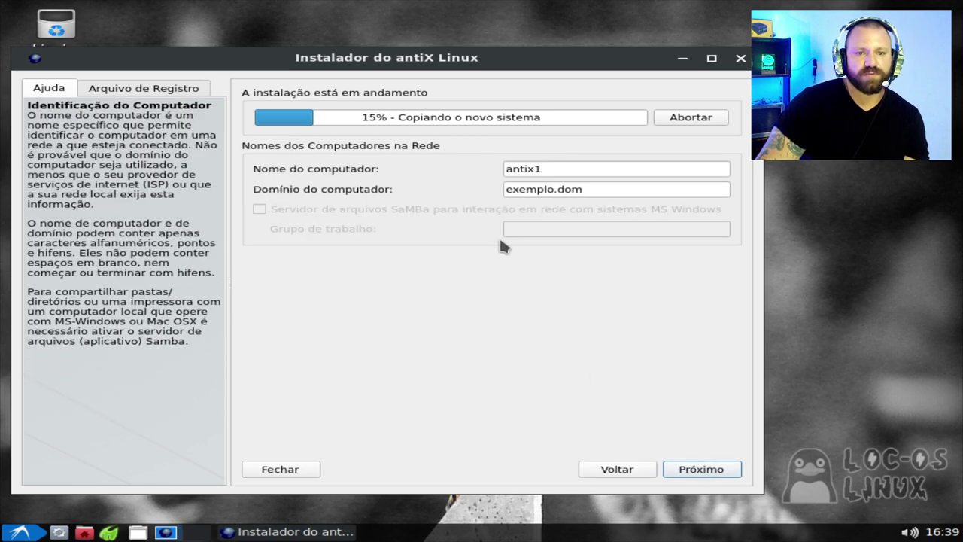
Rename the computer from antix1 to Loc-os, set the domain to loc-os.com.br, and continue
drag(366, 63, 368, 75)
drag(554, 181, 494, 180)
text(Lo)
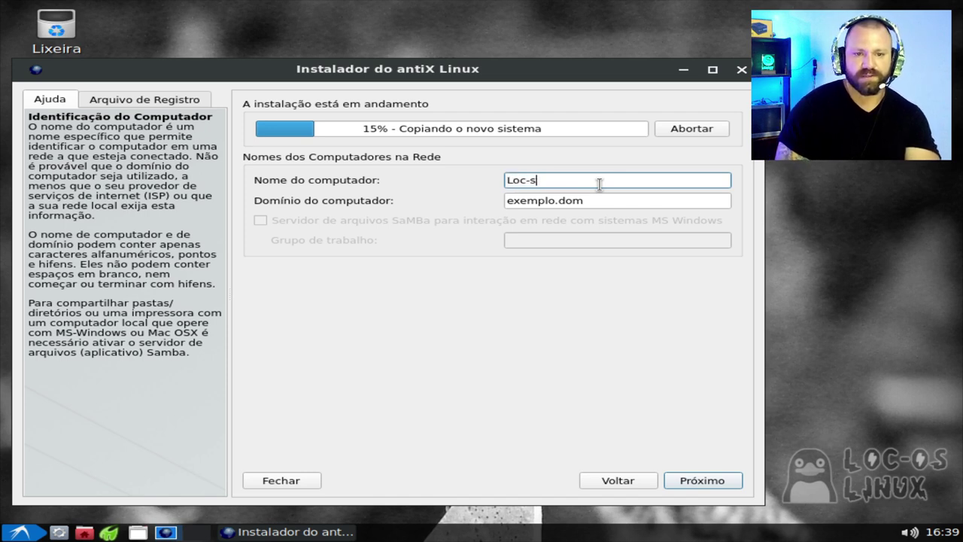
text(c-os)
triple_click(563, 200)
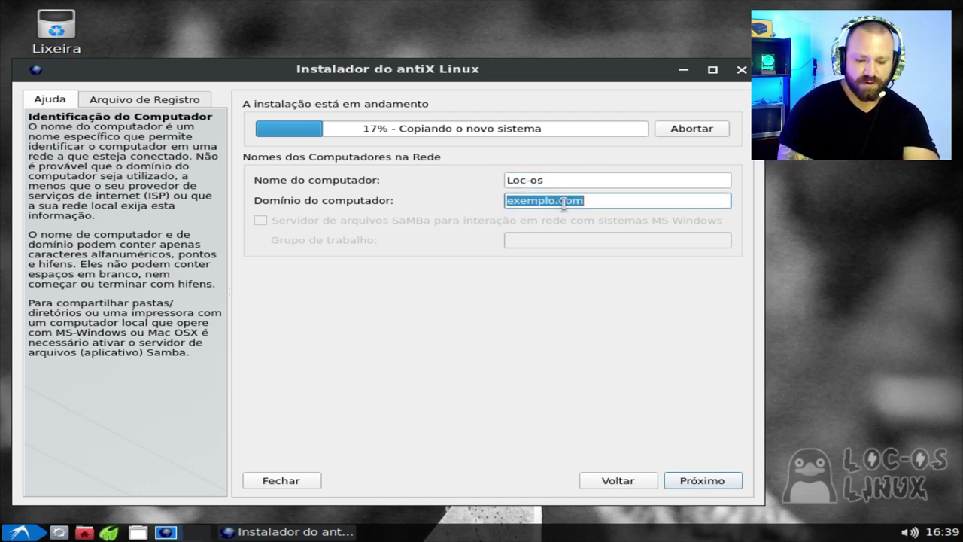
text(loc-os)
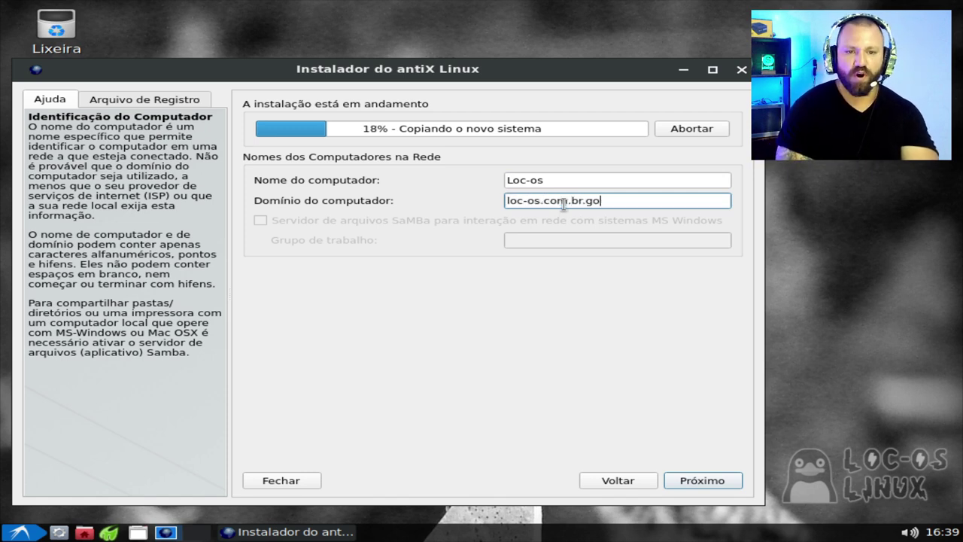
text(.com.br.gov)
key(BackSpace)
key(BackSpace)
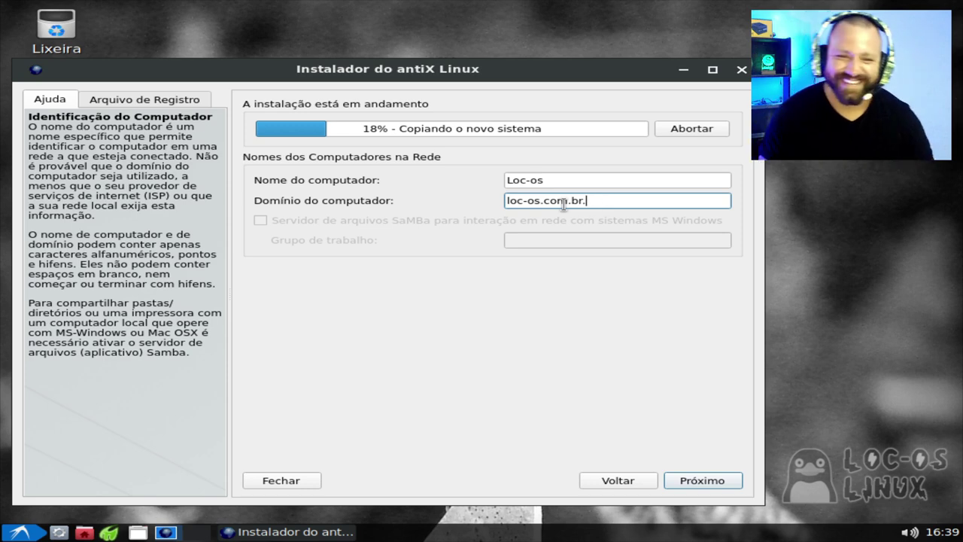
click(699, 480)
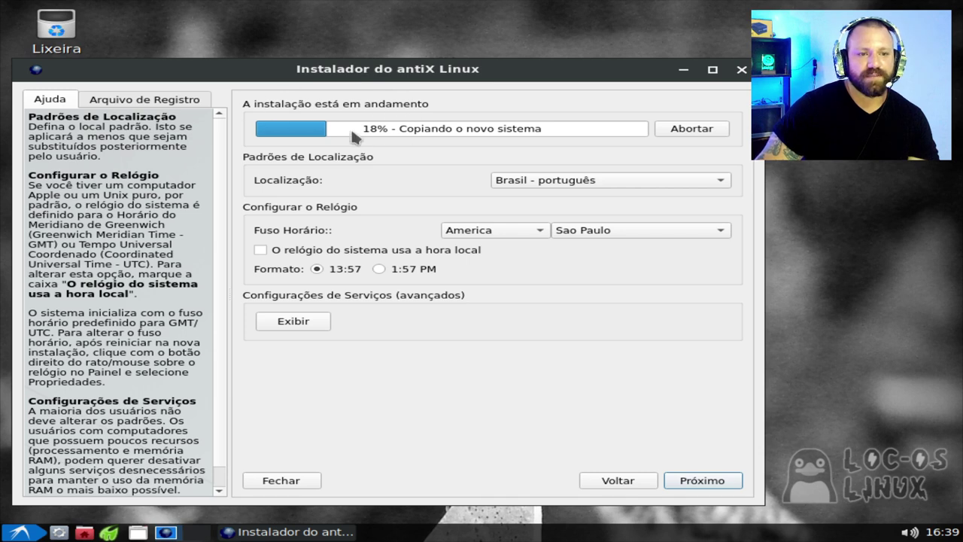
Keep America/Sao Paulo as the time zone, check the clock's calendar, and show the services settings
click(579, 232)
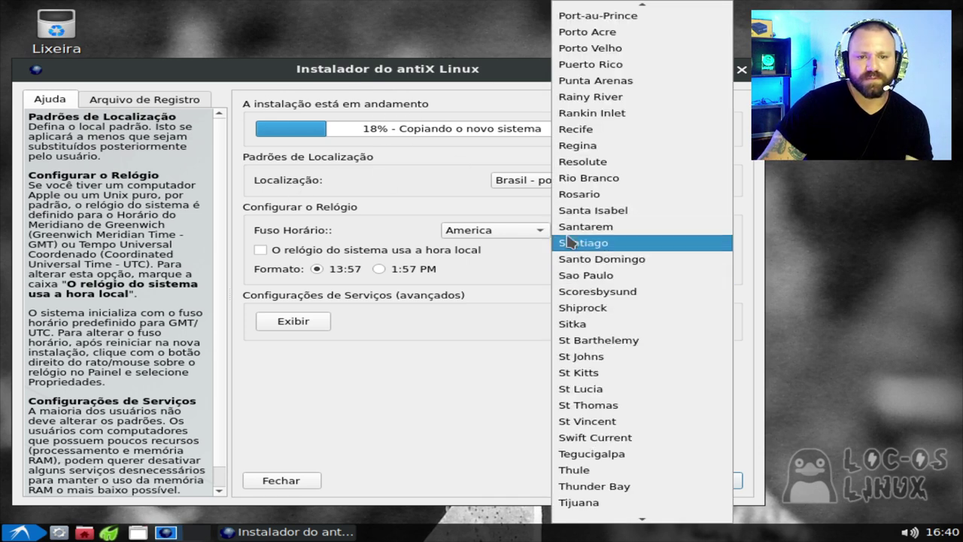
click(586, 275)
drag(443, 78, 442, 84)
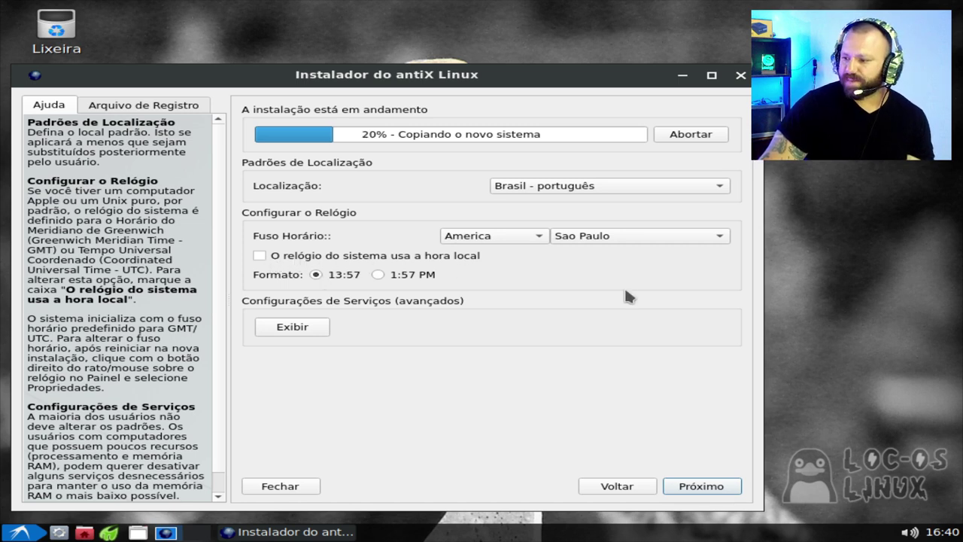
click(939, 535)
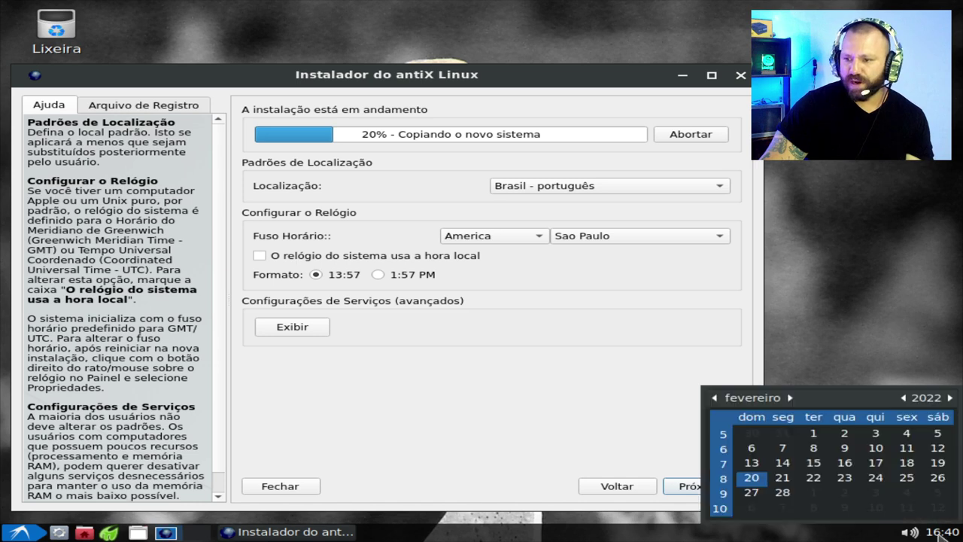
click(939, 533)
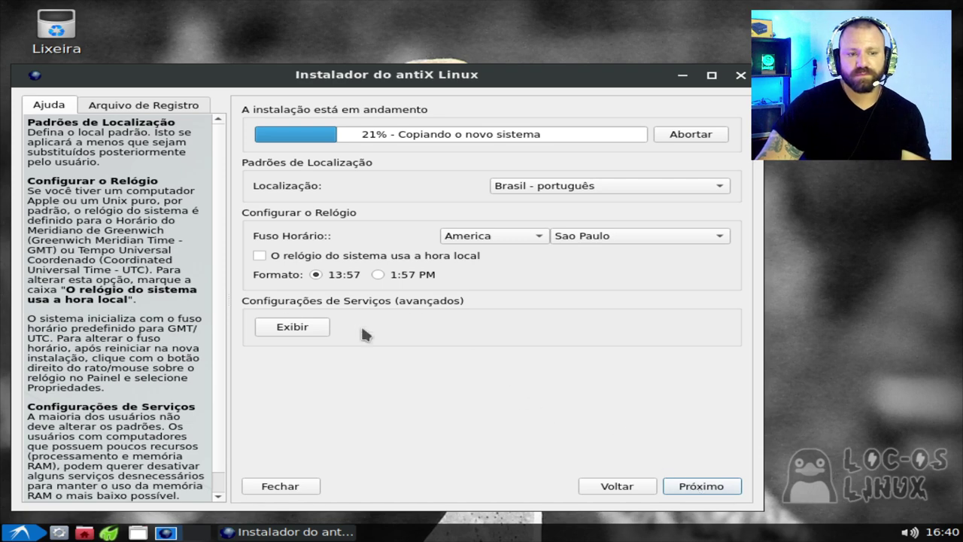
click(291, 328)
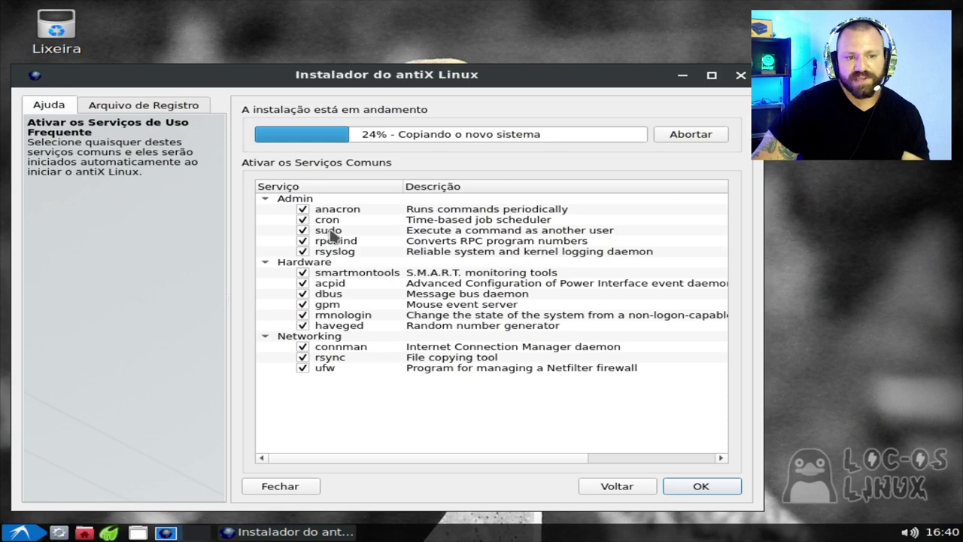
Uncheck sudo in the common services list and continue past the localization settings
click(302, 230)
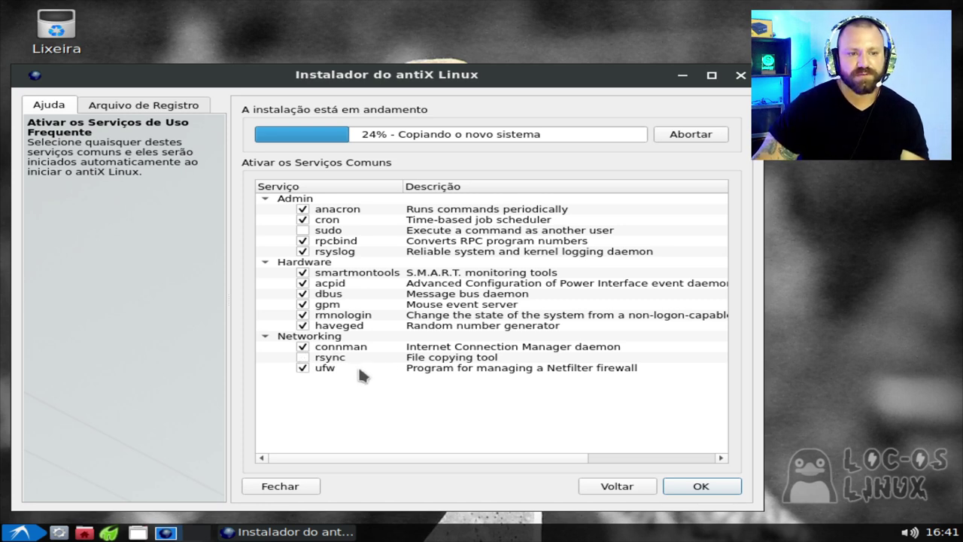
click(690, 486)
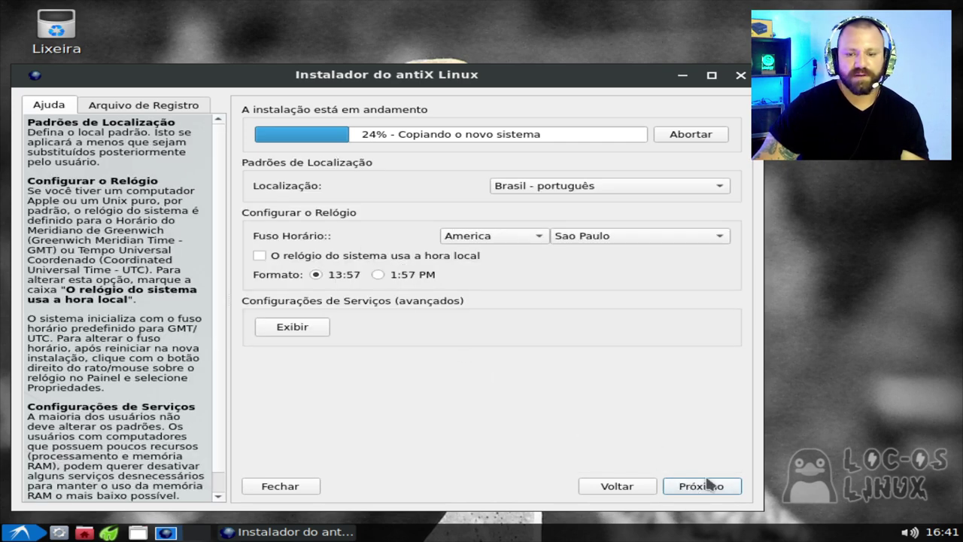
click(704, 486)
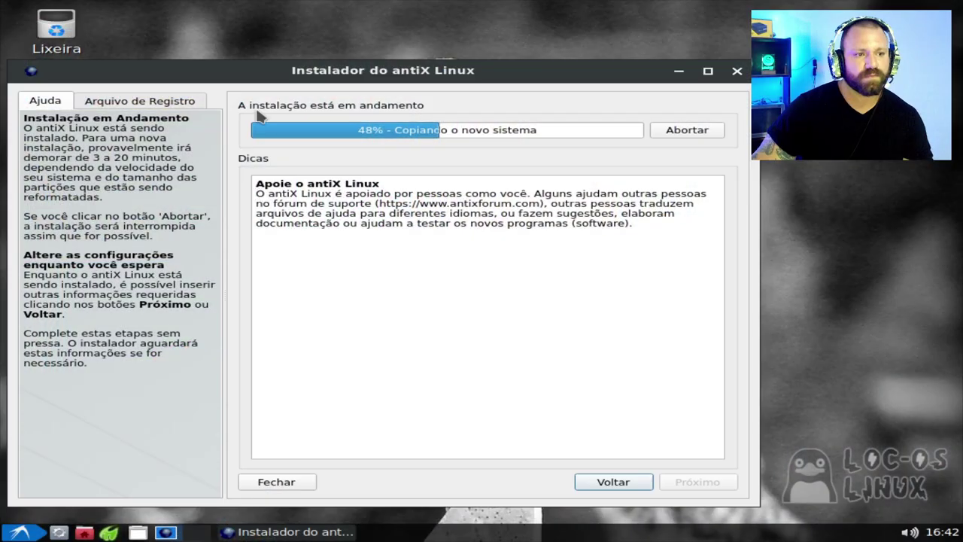
click(143, 101)
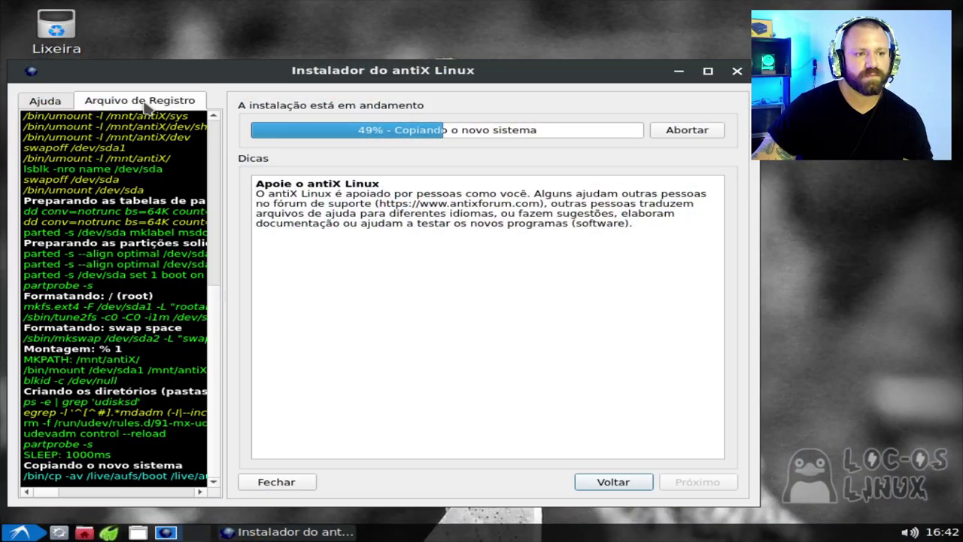
Widen the installation log pane, wait for completion, then finish and close the installer
drag(224, 253, 348, 254)
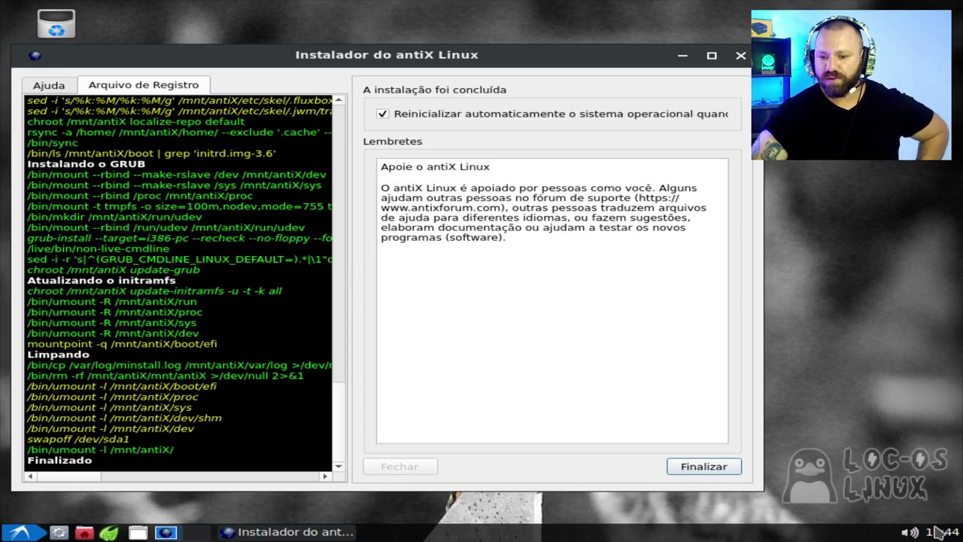
mouse_move(950, 532)
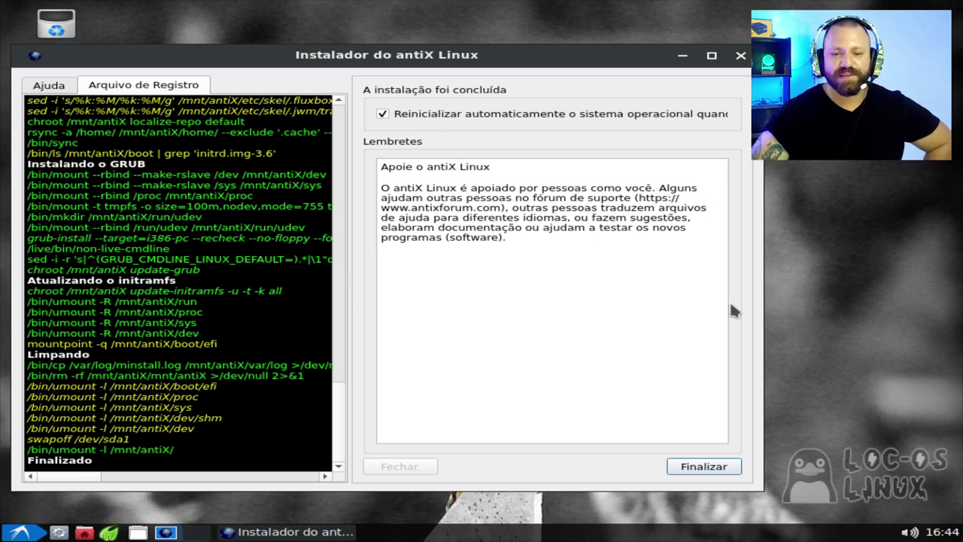
click(711, 467)
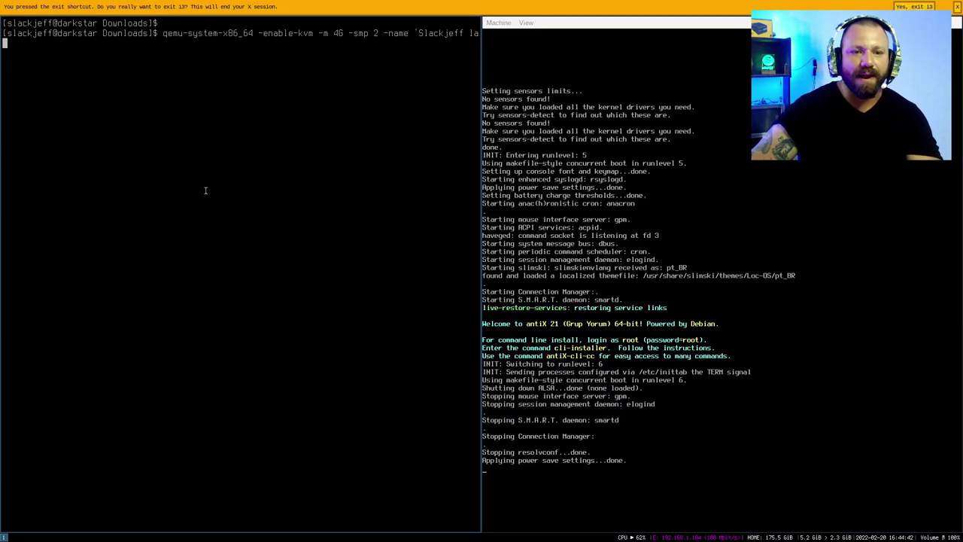
Restart the VM full-screen, boot the Loc-OS Linux 21 GRUB entry, and sign in with the password
key(ctrl+c)
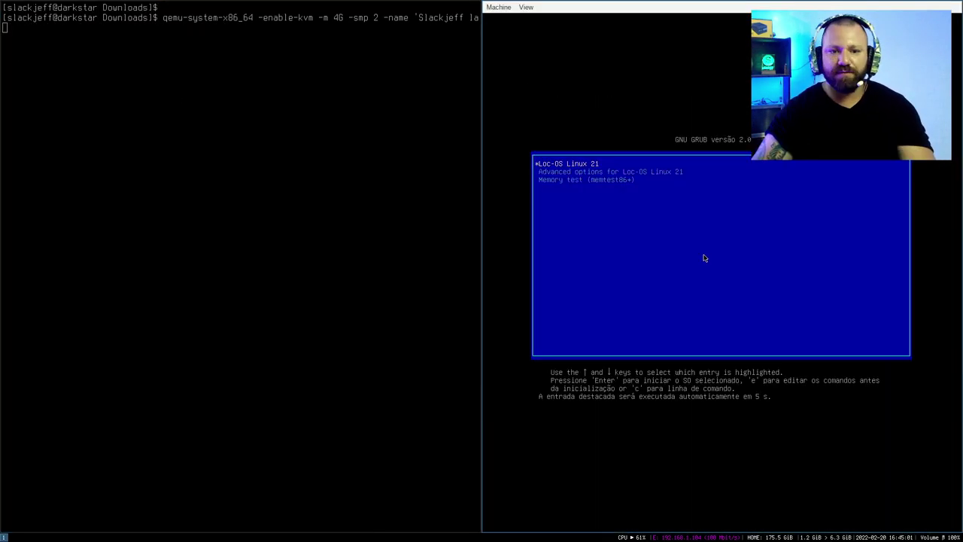
key(ctrl+alt+f)
key(Down)
key(Down)
key(Up)
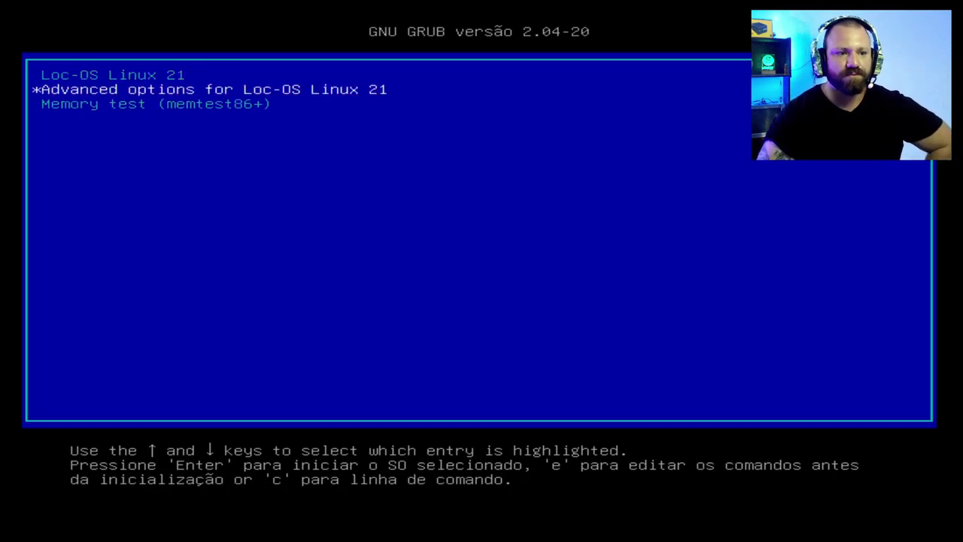
key(Up)
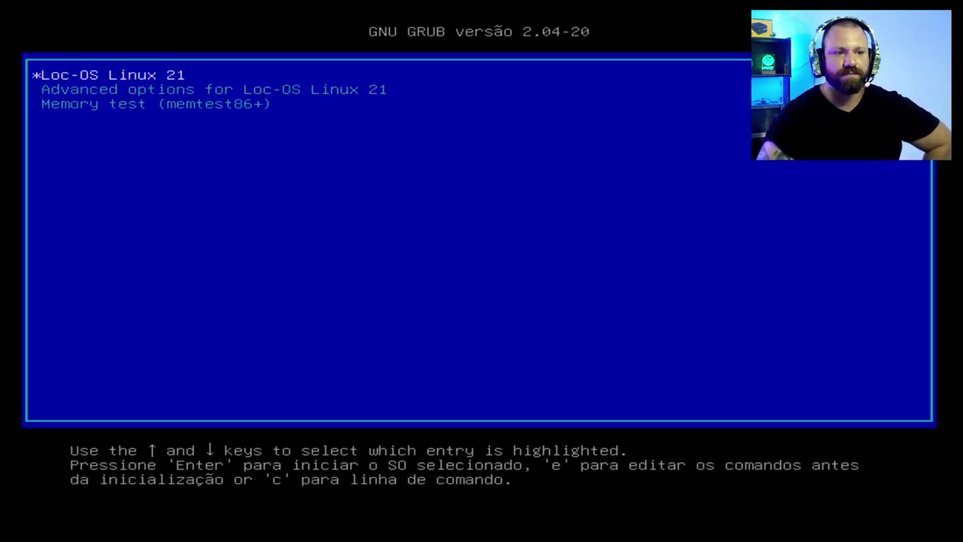
key(Return)
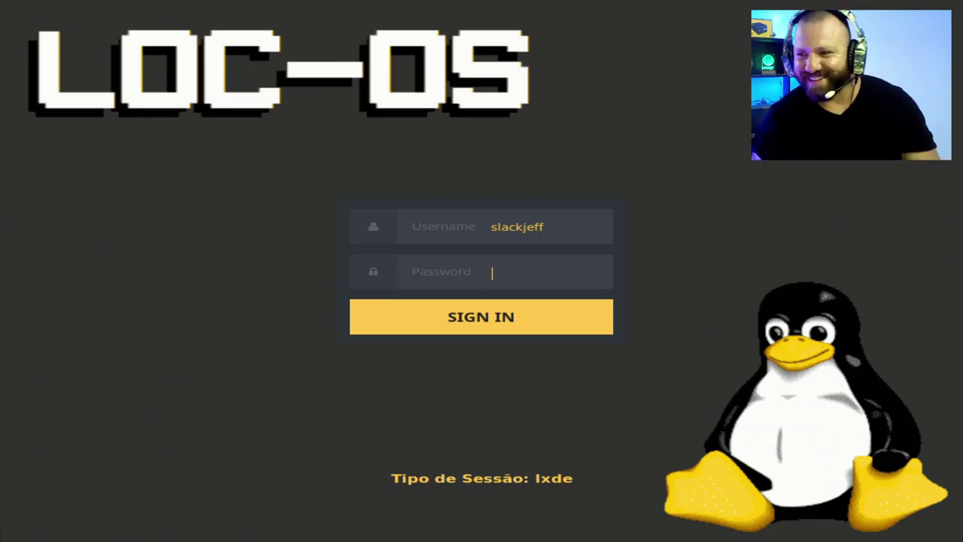
text(***)
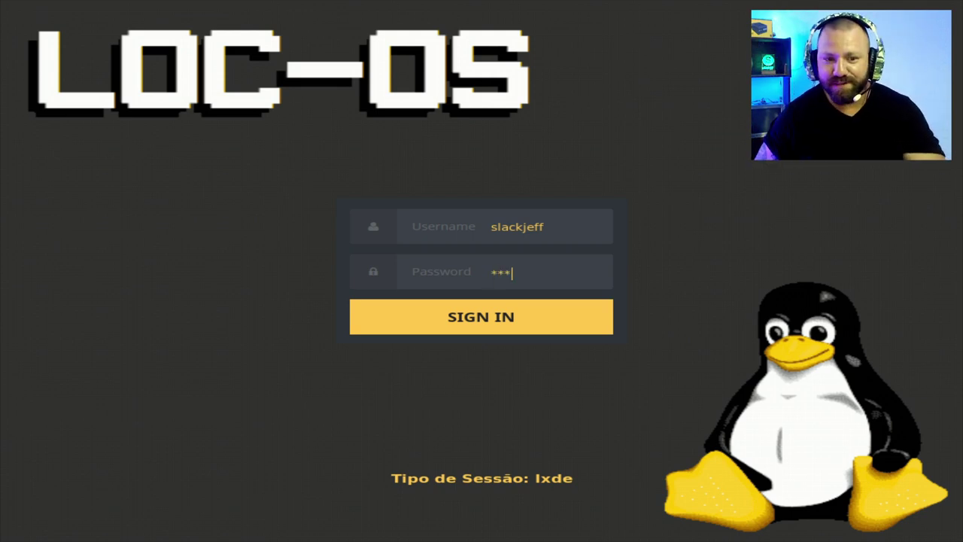
key(Return)
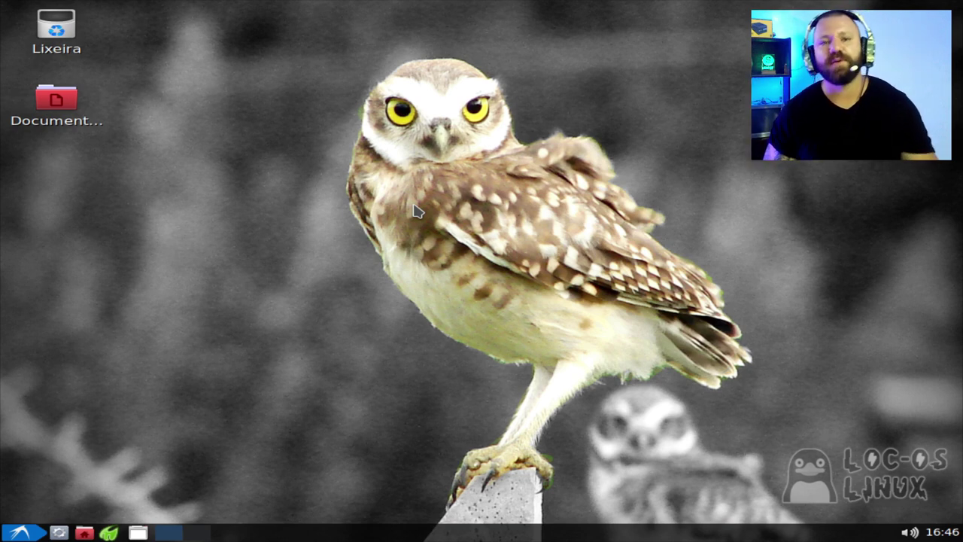
Open a terminal from the desktop menu, run neofetch, and highlight the 150MiB memory figure
right_click(397, 83)
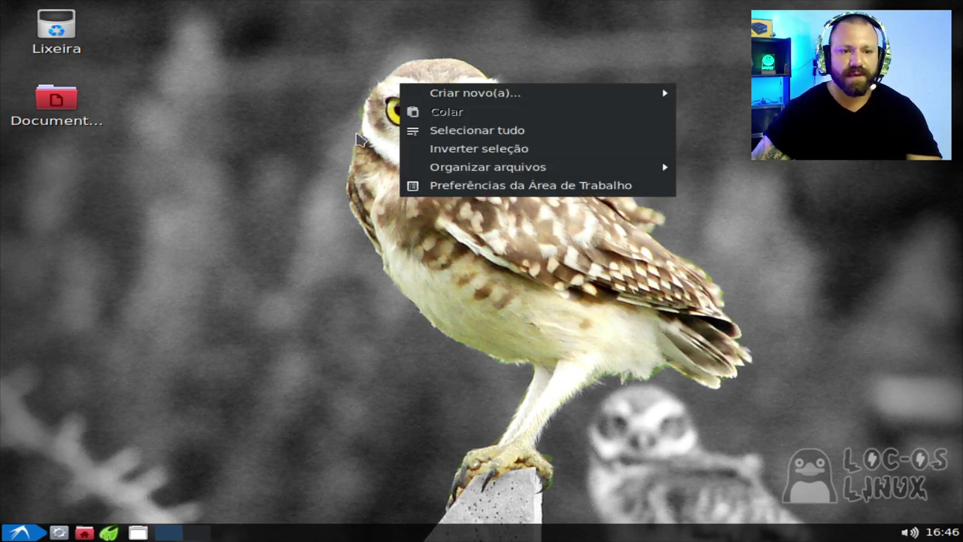
click(357, 138)
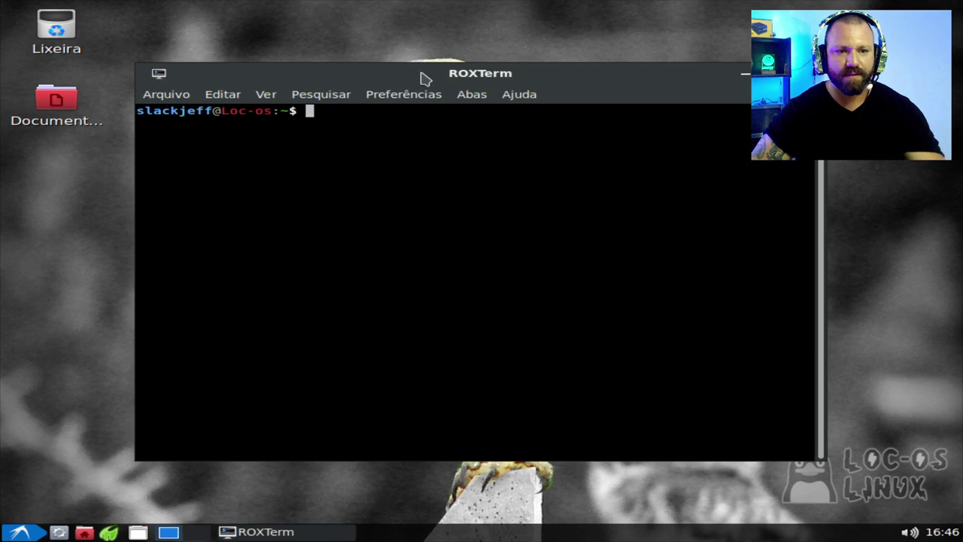
key(Return)
text(neofetch)
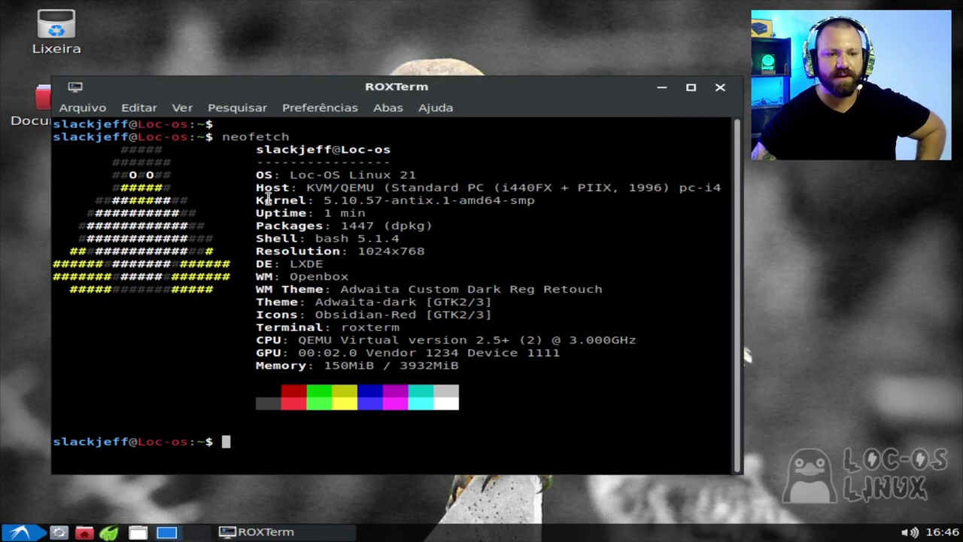
drag(326, 366, 372, 365)
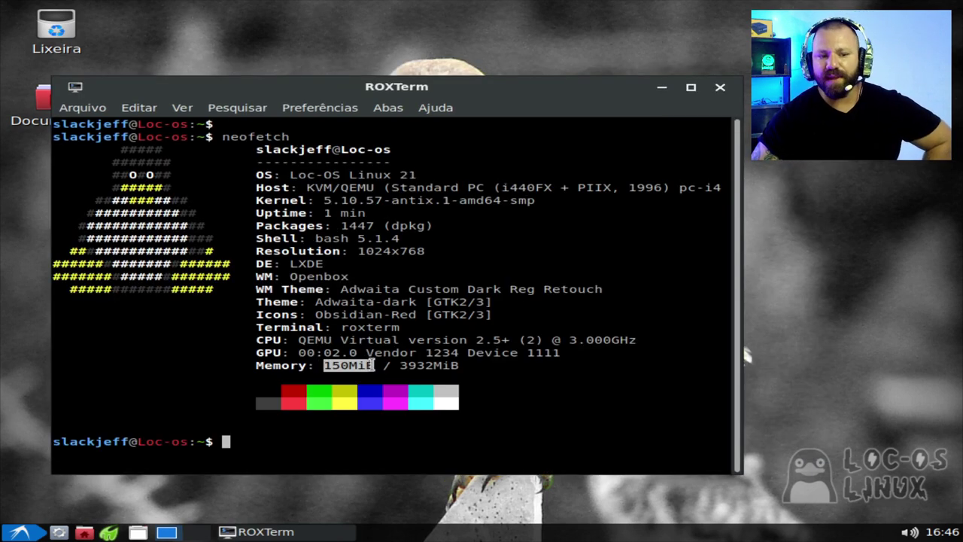
drag(336, 92, 313, 77)
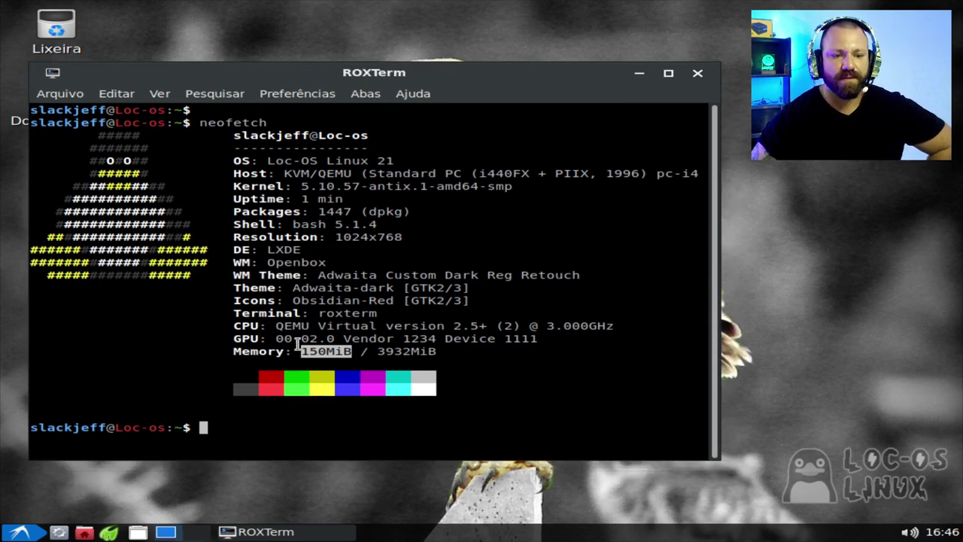
click(477, 387)
Highlight the Obsidian-Red icon theme name, then clear the screen and run df -h
right_click(550, 102)
click(333, 83)
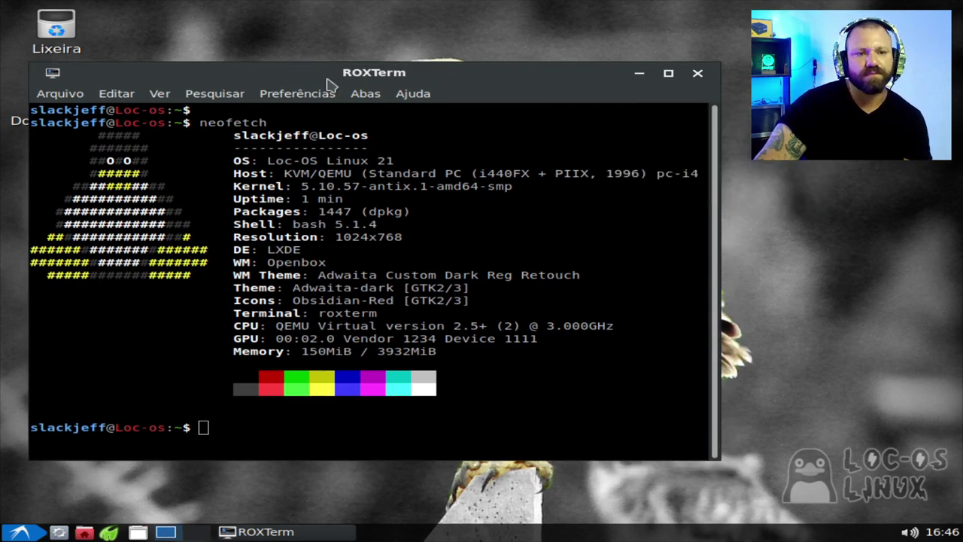
mouse_move(352, 75)
mouse_down()
mouse_move(336, 69)
mouse_move(342, 85)
mouse_up()
drag(274, 314, 386, 313)
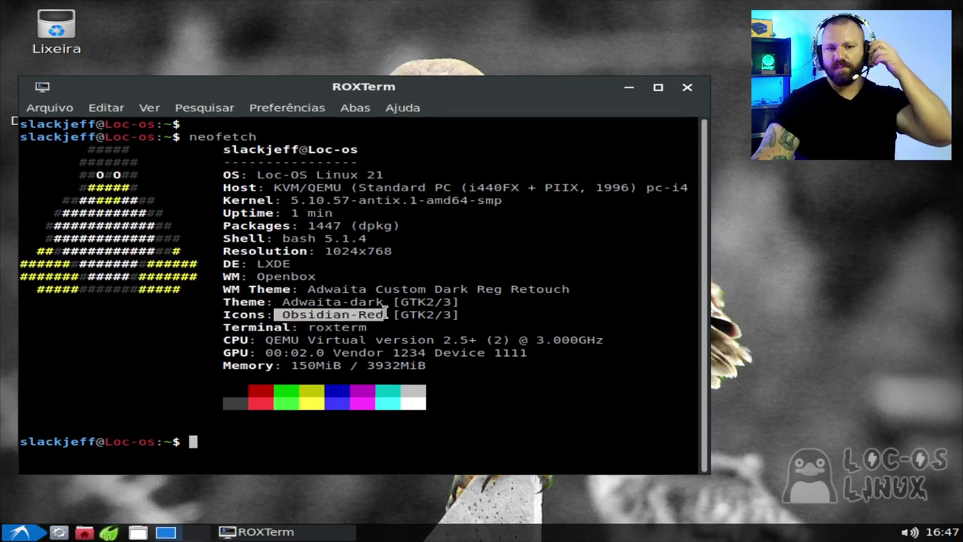
click(339, 445)
key(ctrl+l)
text(df -h)
key(Return)
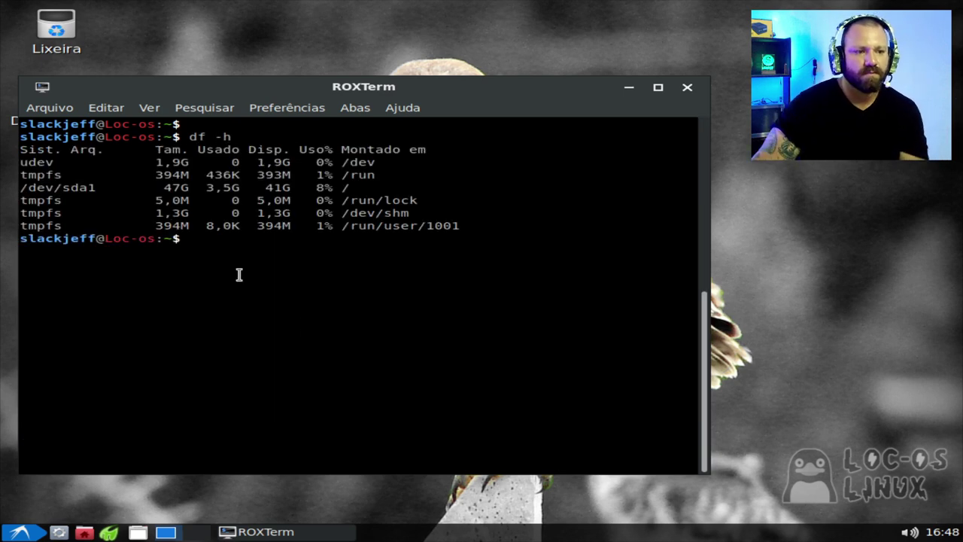
drag(354, 186, 212, 187)
click(213, 187)
drag(347, 187, 21, 193)
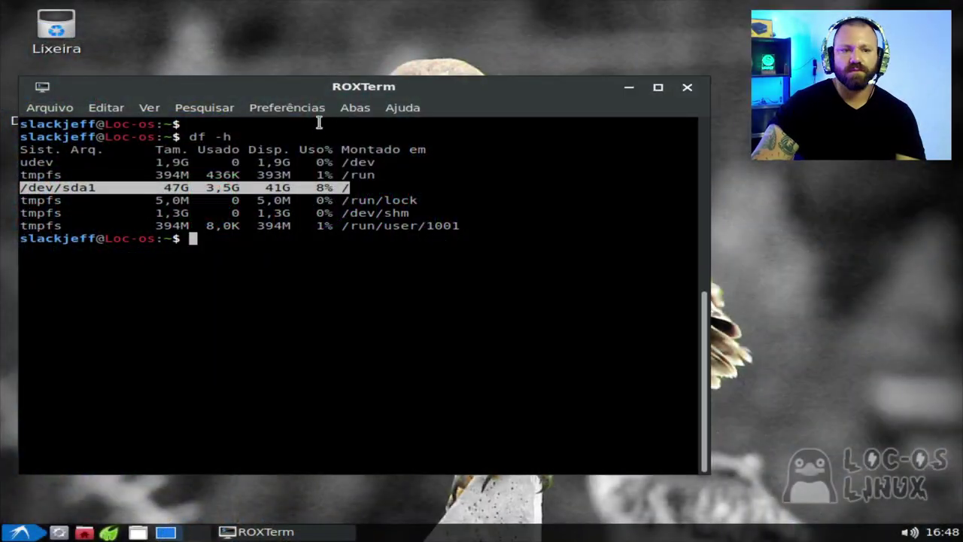
drag(348, 88, 336, 95)
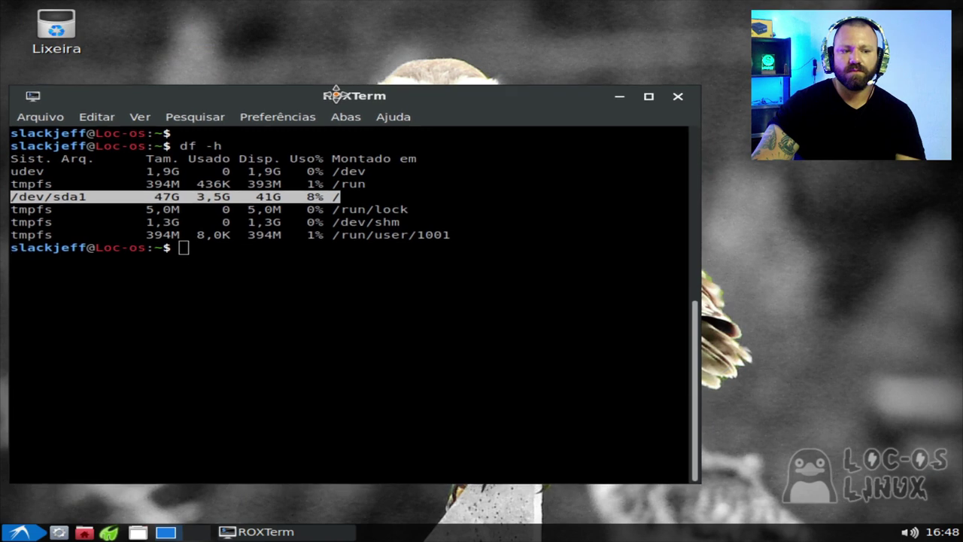
click(393, 319)
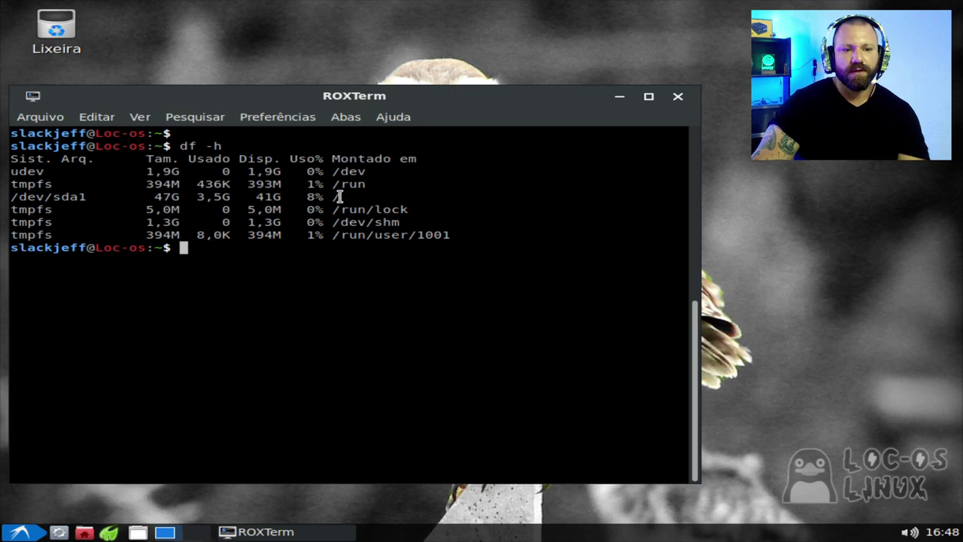
drag(343, 195, 300, 195)
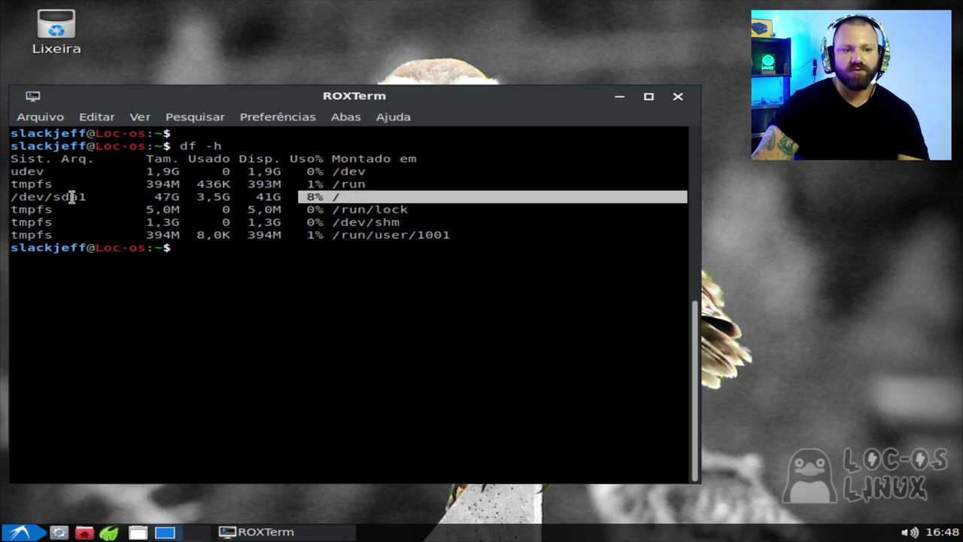
mouse_move(10, 196)
mouse_down()
mouse_move(43, 196)
mouse_move(22, 196)
mouse_up()
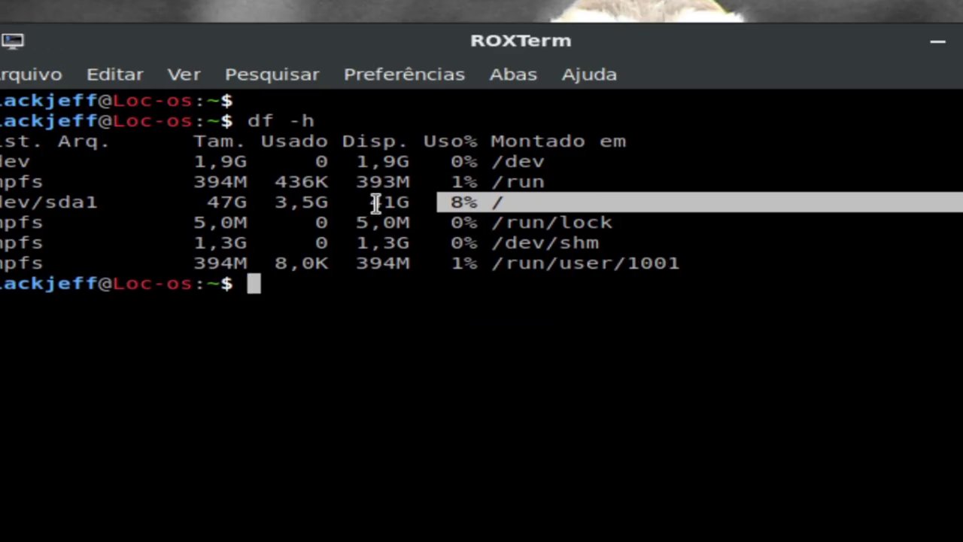
click(218, 191)
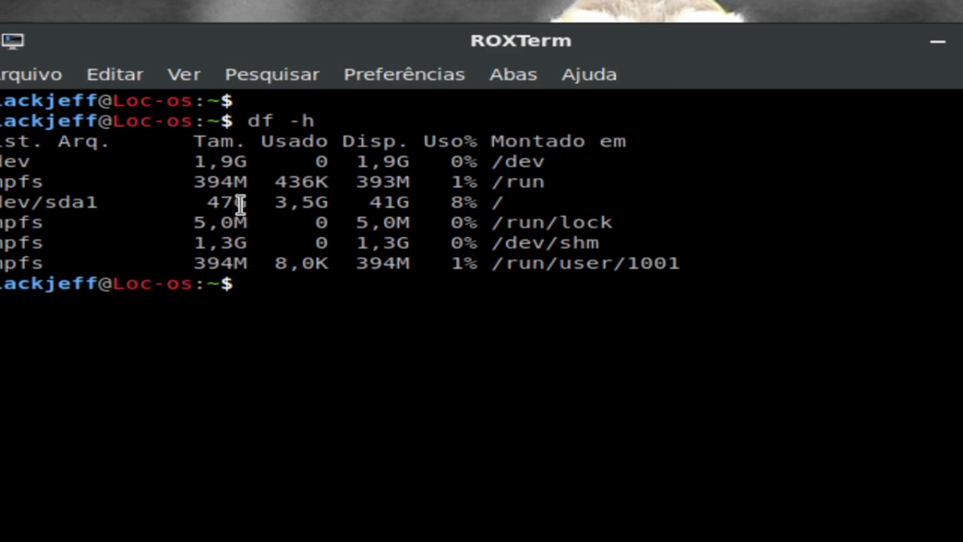
drag(266, 200, 323, 199)
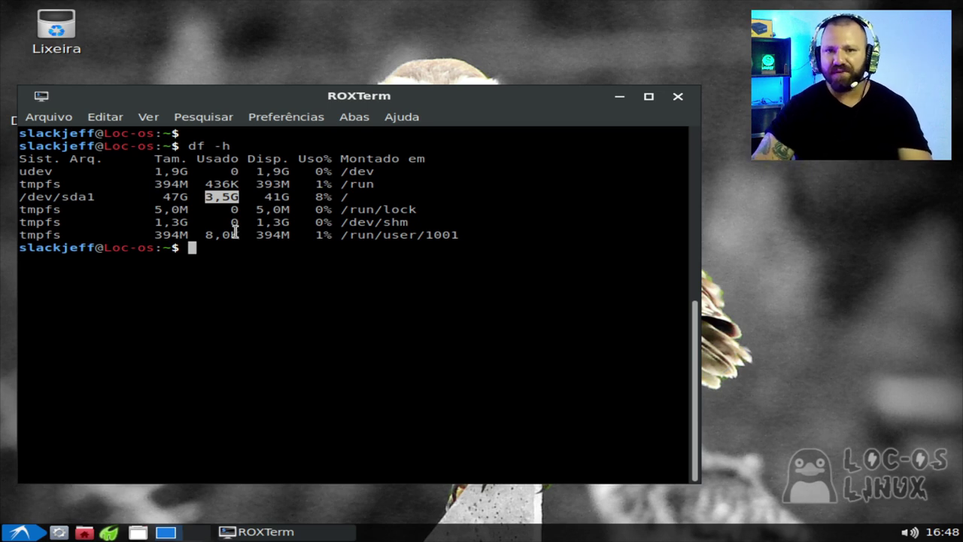
key(Return)
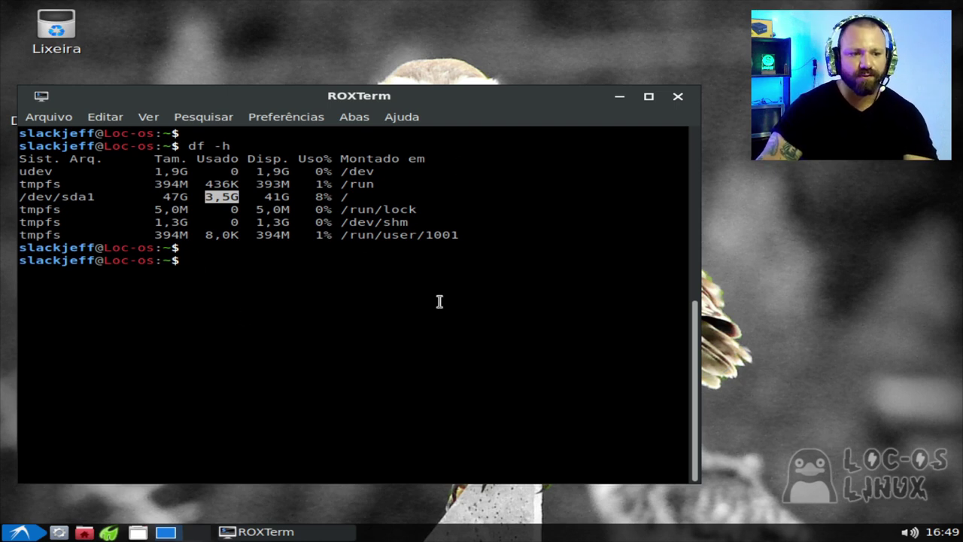
Show the kernel details with uname -a and switch to the root account with su -
text(uname -a)
key(Return)
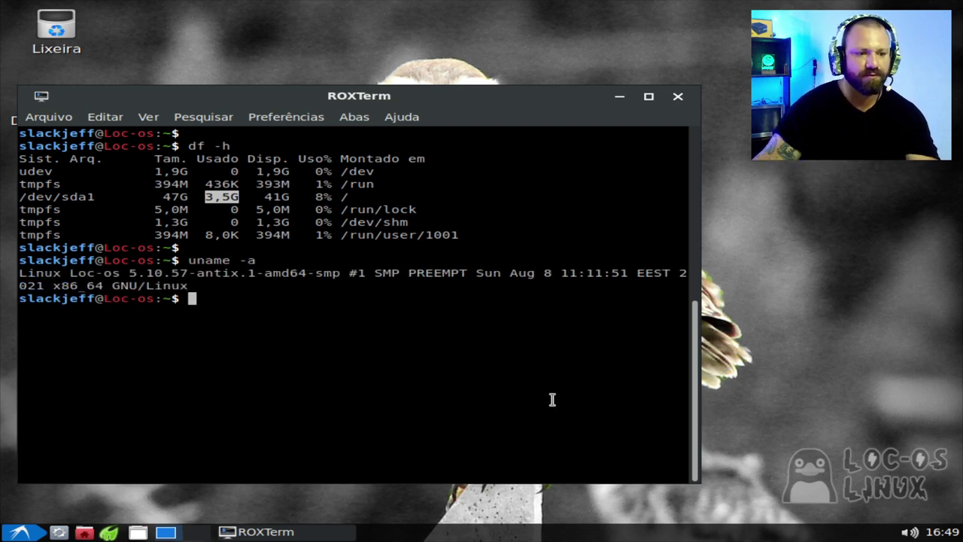
text(su -)
key(Return)
key(Return)
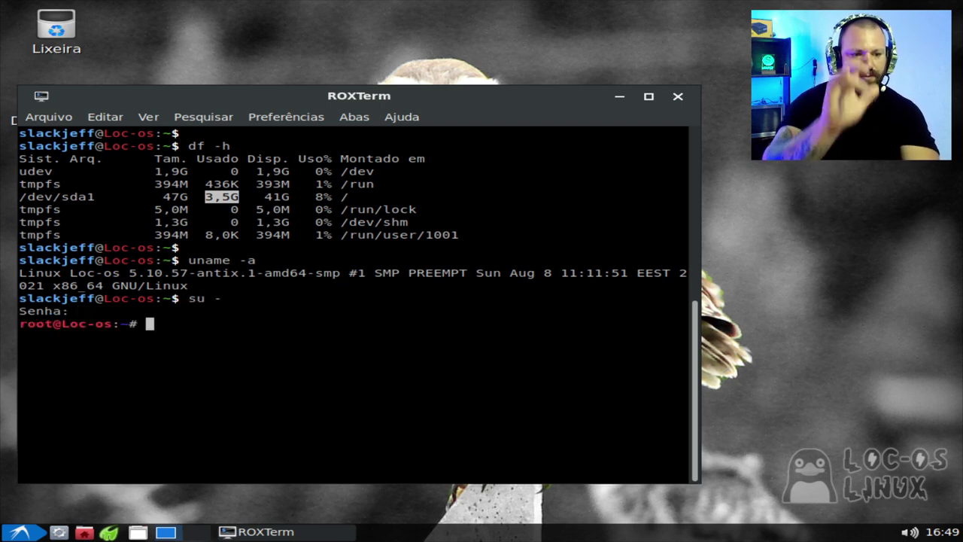
key(ctrl+l)
key(Return)
key(Return)
key(Return)
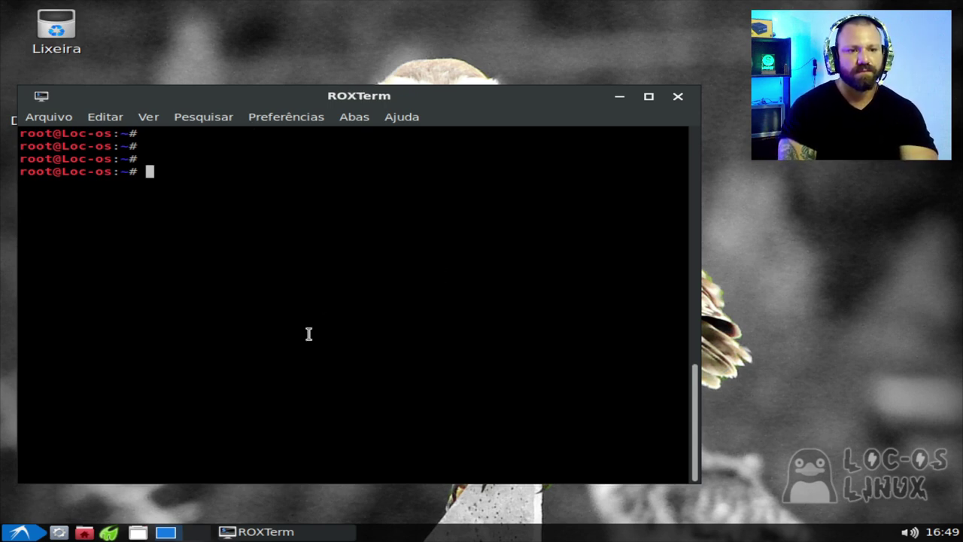
Run file updateslocos to check what kind of file it is
text(update)
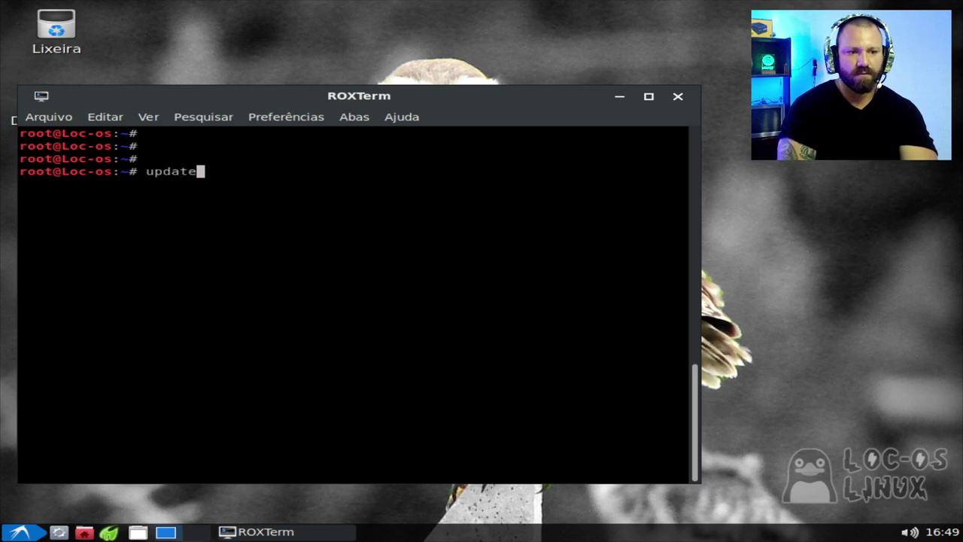
key(ctrl+l)
text(slocos)
key(Home)
text(file)
key(Return)
Run file $(which updateslocos) to identify the script by its full path
key(Up)
key(Home)
key(Delete)
key(Delete)
key(Delete)
key(Delete)
key(Delete)
text(file $()
key(End)
text())
key(Home)
key(Right)
key(Right)
key(Right)
key(Right)
key(End)
key(Left)
text(which)
key(Return)
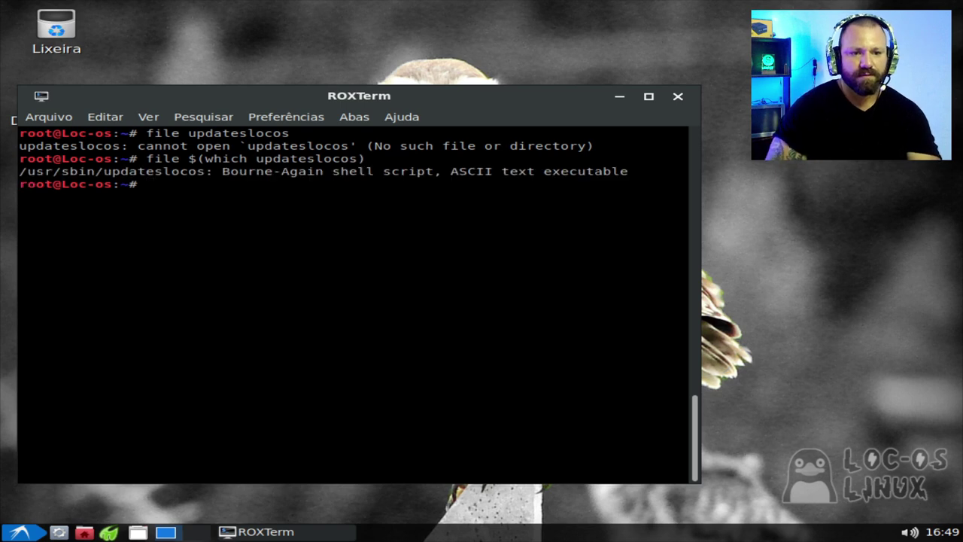
Run updateslocos and highlight its no-updates-available message
key(Up)
key(Up)
key(Home)
key(Delete)
key(Delete)
key(Delete)
key(Delete)
key(Delete)
key(Return)
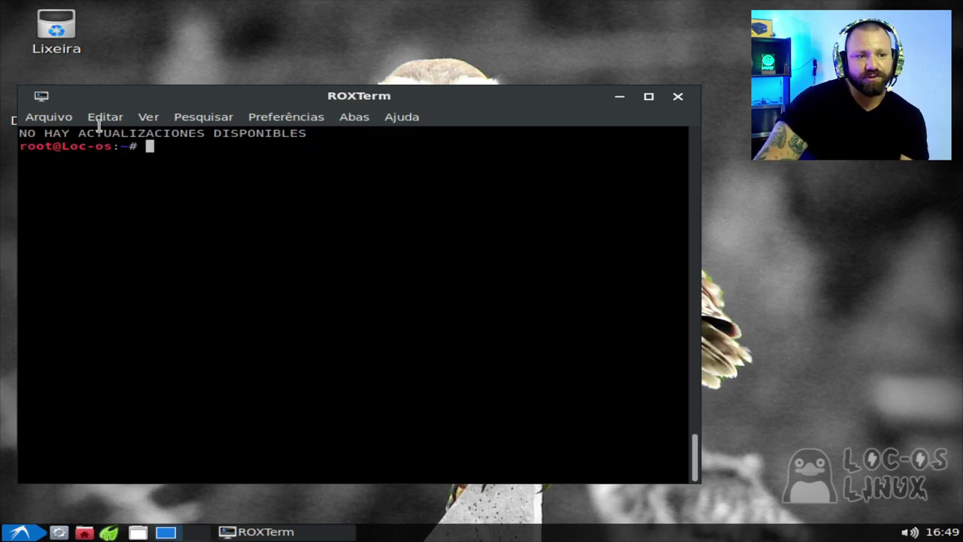
drag(20, 133, 308, 134)
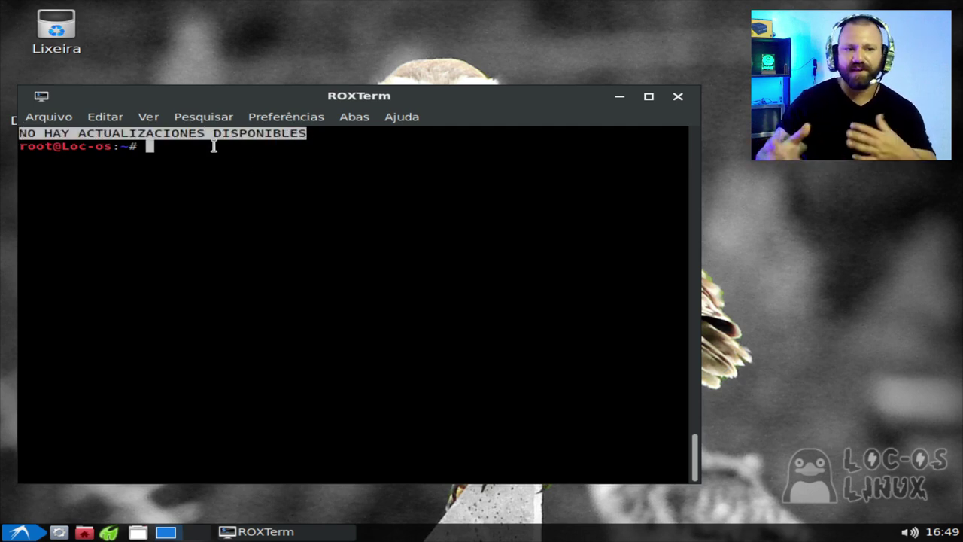
key(Up)
key(Up)
Open the updateslocos script in nano, scroll through it, and exit without changes
key(Home)
key(Delete)
key(Delete)
key(Delete)
key(Delete)
text(nano)
key(Return)
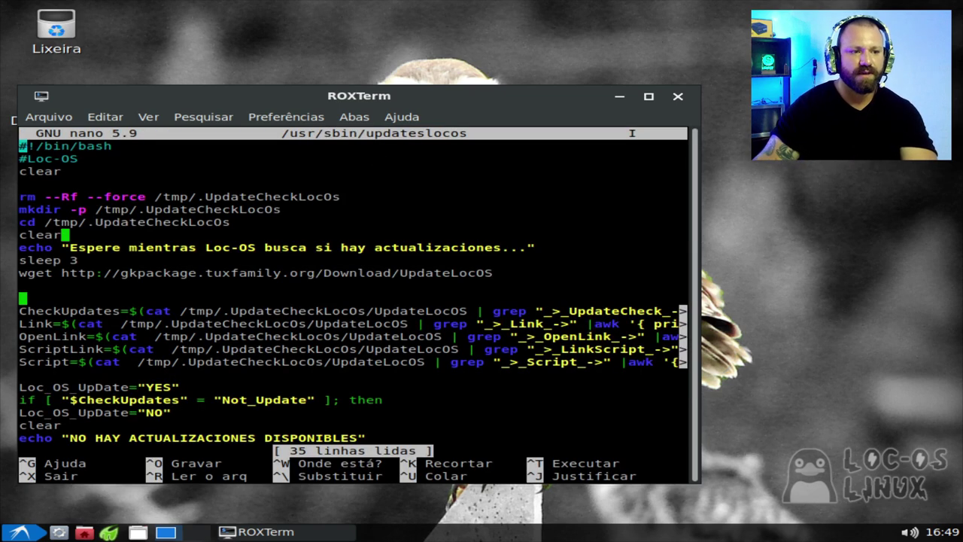
key(Down)
key(Down)
key(Down)
key(Down)
key(Down)
key(Down)
key(Down)
key(Down)
key(Down)
key(Down)
key(Down)
key(Down)
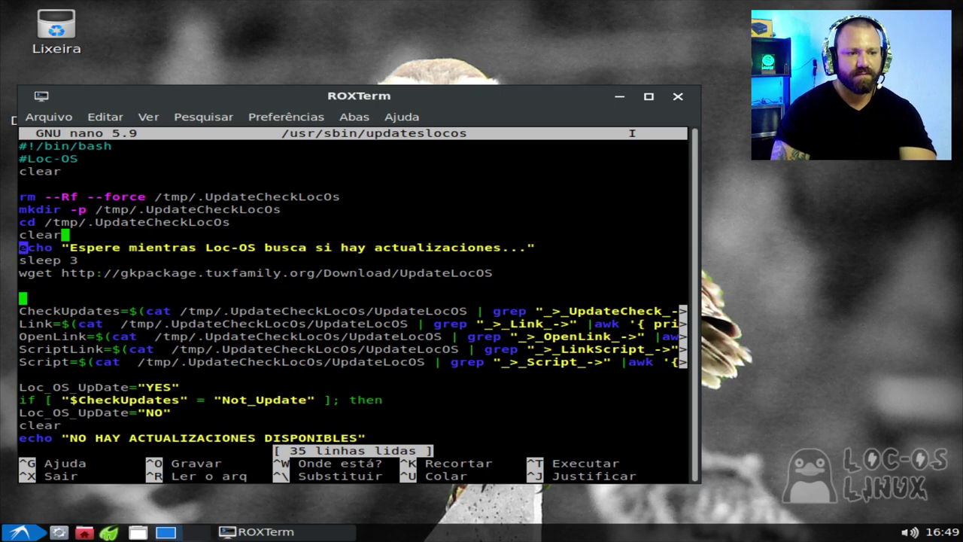
key(ctrl+End)
key(Up)
key(Up)
key(Up)
key(Up)
key(Up)
key(Up)
key(Up)
key(Up)
key(Up)
key(Up)
key(Up)
key(Up)
key(Up)
key(Up)
key(Up)
key(Up)
key(Up)
key(Up)
key(Up)
key(Up)
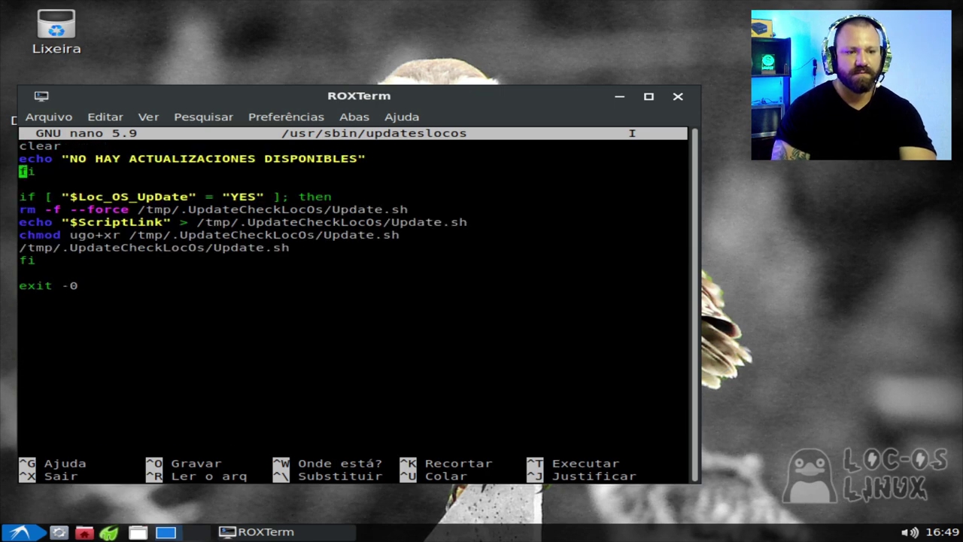
key(Down)
key(Down)
key(Down)
key(Down)
key(Down)
key(Down)
key(Down)
key(Down)
key(Down)
key(Down)
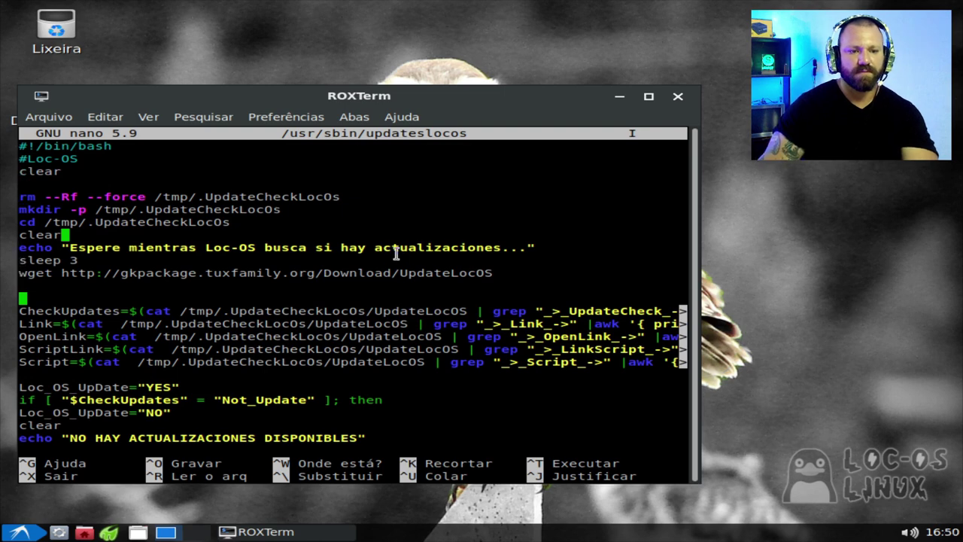
key(ctrl+Home)
key(ctrl+x)
key(Return)
Open /etc/apt/sources.list.d/various.list in nano, view the liquorix line, and close it
text(nano /etc/apt/sources.list.d/)
key(Tab)
key(Tab)
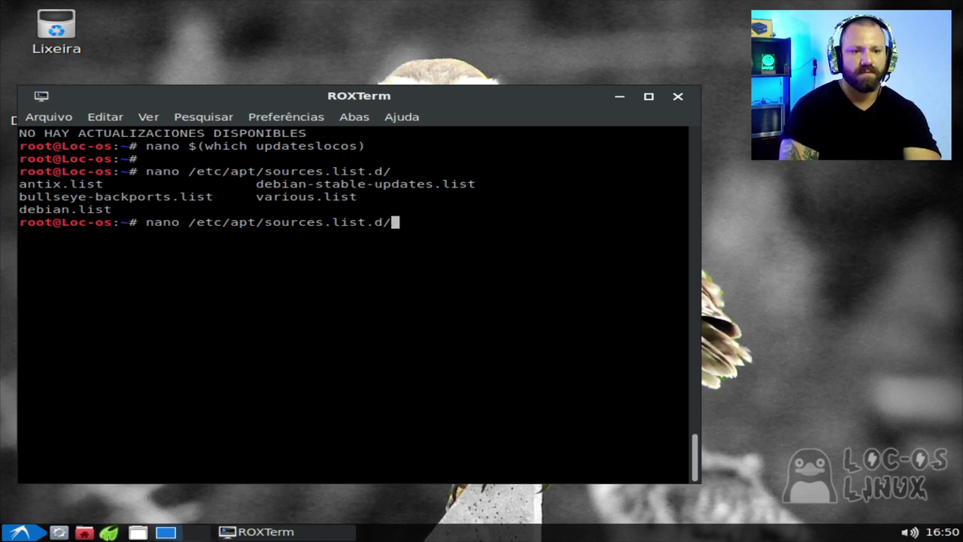
text(va)
key(Tab)
key(Return)
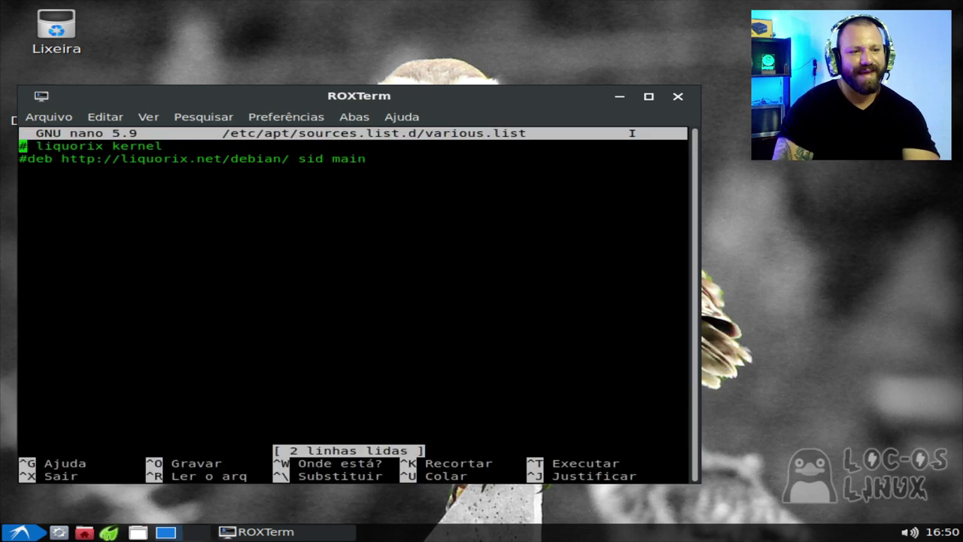
key(Up)
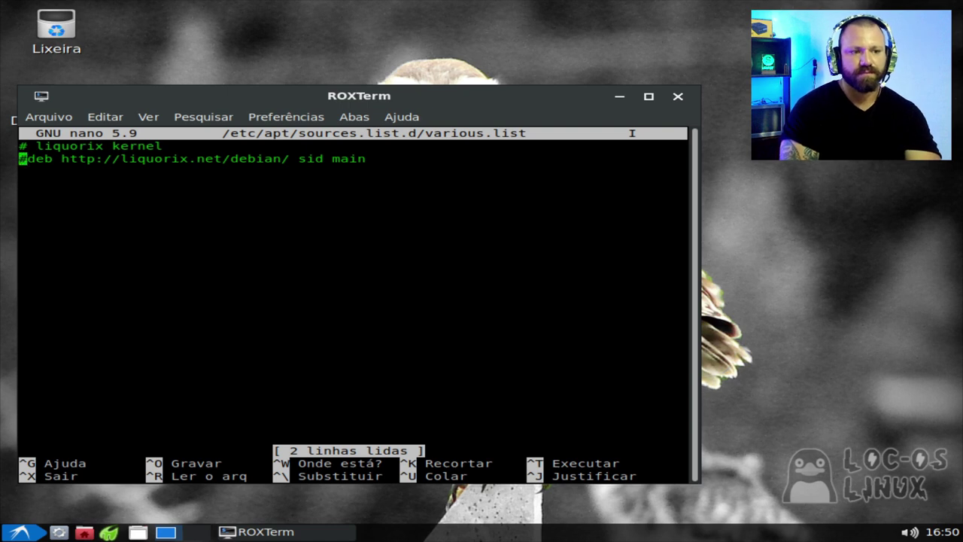
key(ctrl+x)
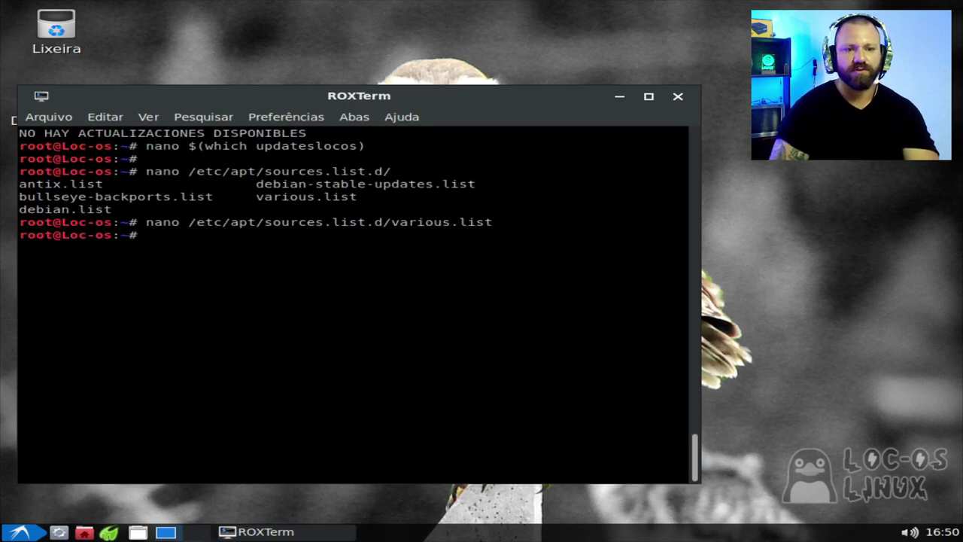
Minimize the terminal, open Documents, and go up to the home folder /home/slackjeff
key(ctrl+l)
key(Return)
key(Return)
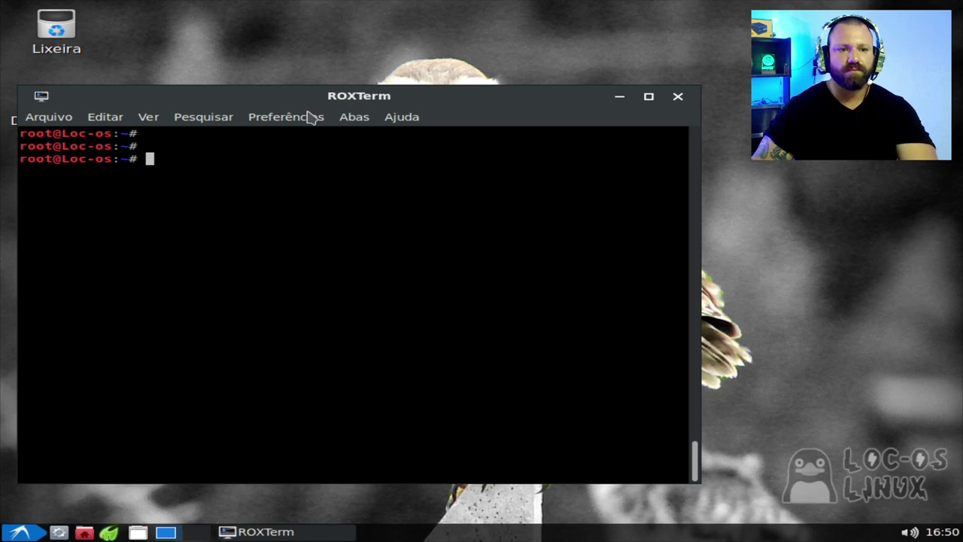
drag(344, 102, 371, 103)
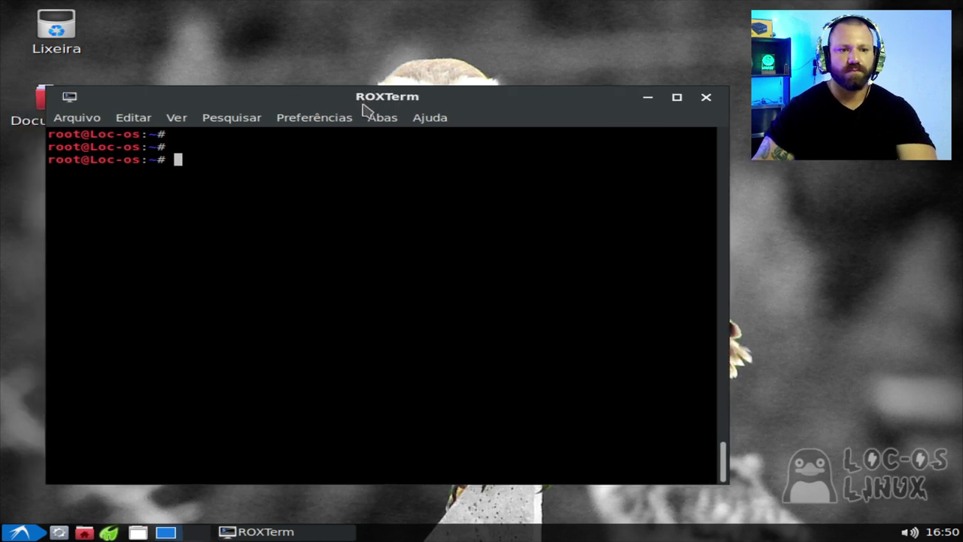
click(650, 99)
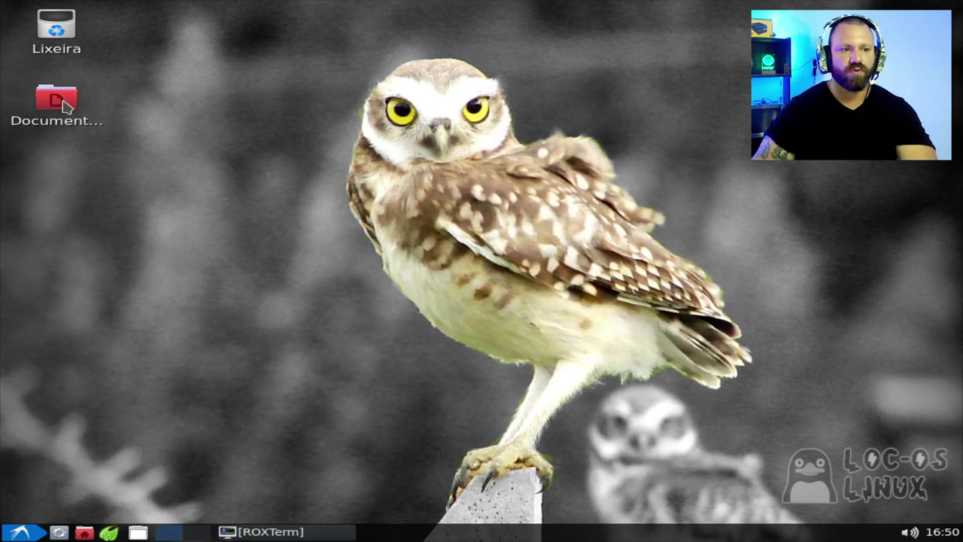
double_click(66, 97)
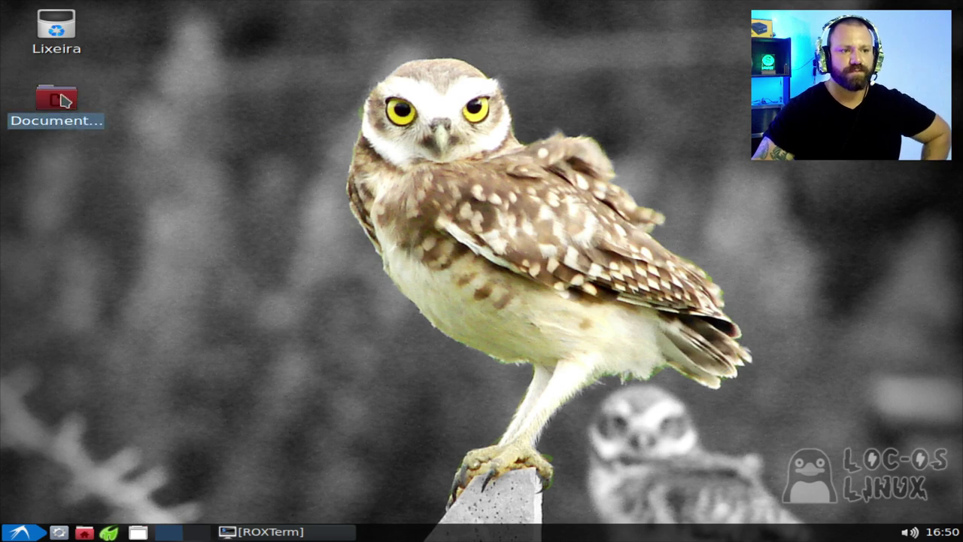
drag(460, 144, 567, 142)
key(BackSpace)
key(Return)
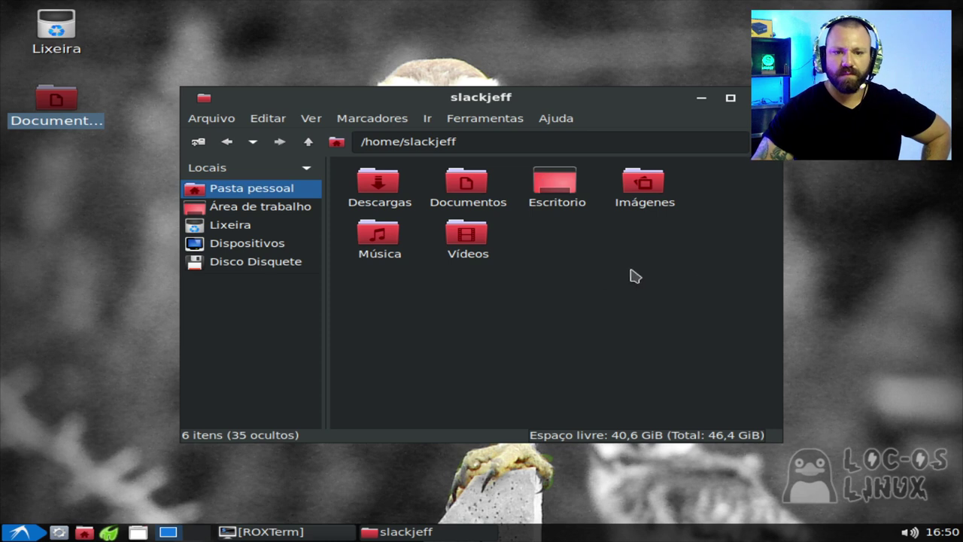
Look over the Descargas and Documentos folders in the home folder
drag(476, 100, 349, 113)
click(253, 203)
click(323, 206)
click(510, 274)
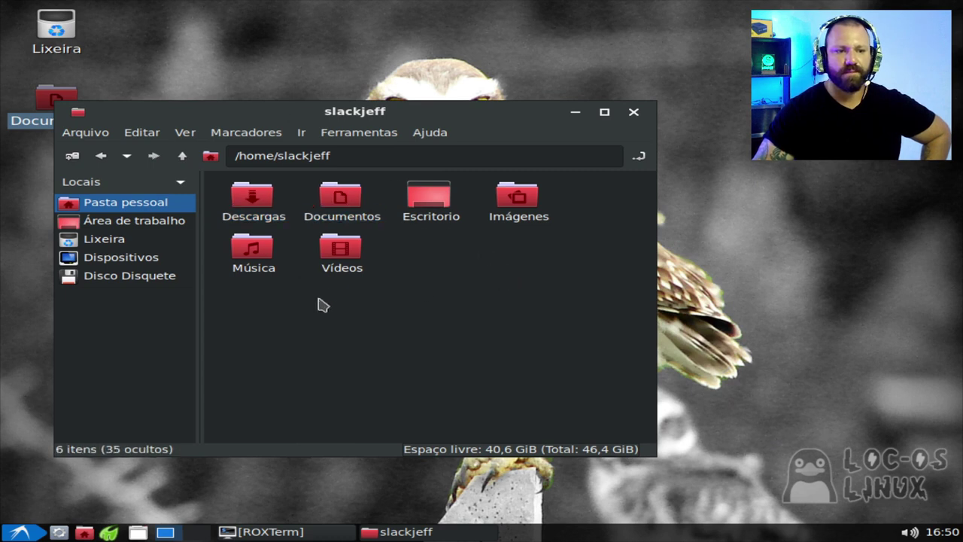
Run xdg-user-dirs-update in the terminal
click(252, 531)
key(Return)
key(Return)
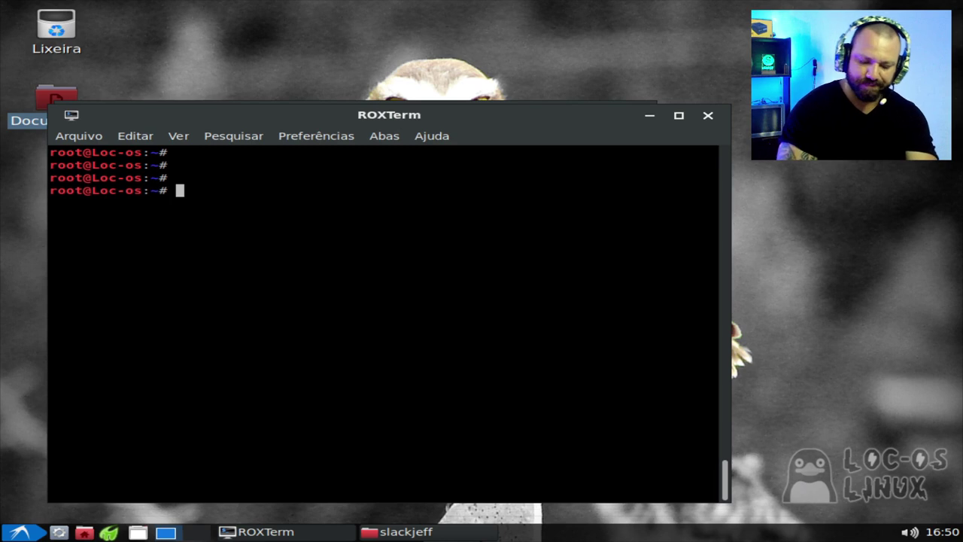
text(xdg-user-dir)
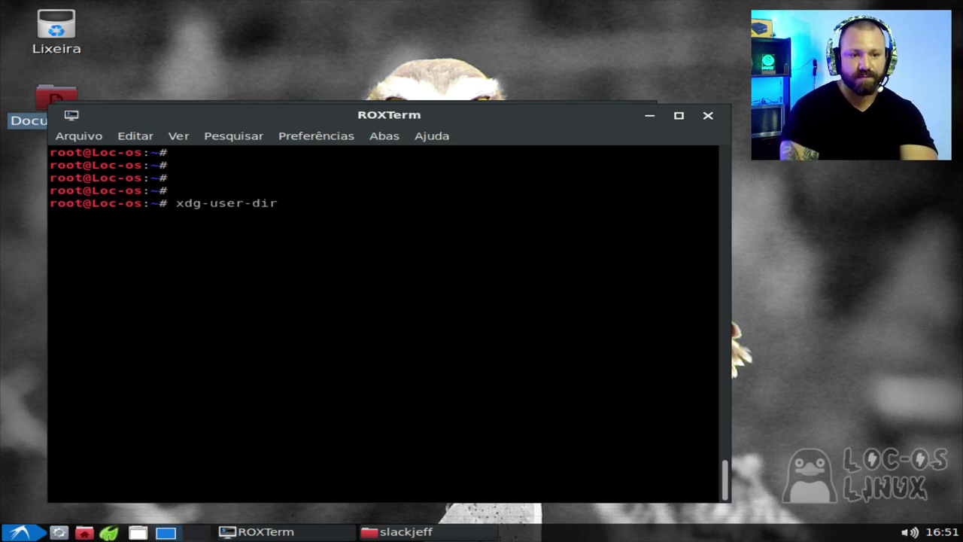
text(s-update)
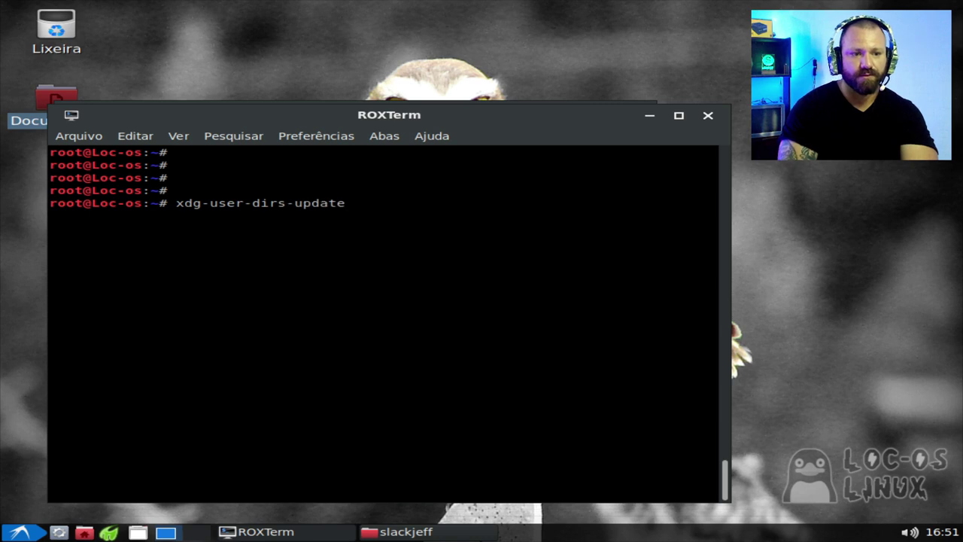
Box-select the Música and Vídeos folders, then close the file manager
click(634, 103)
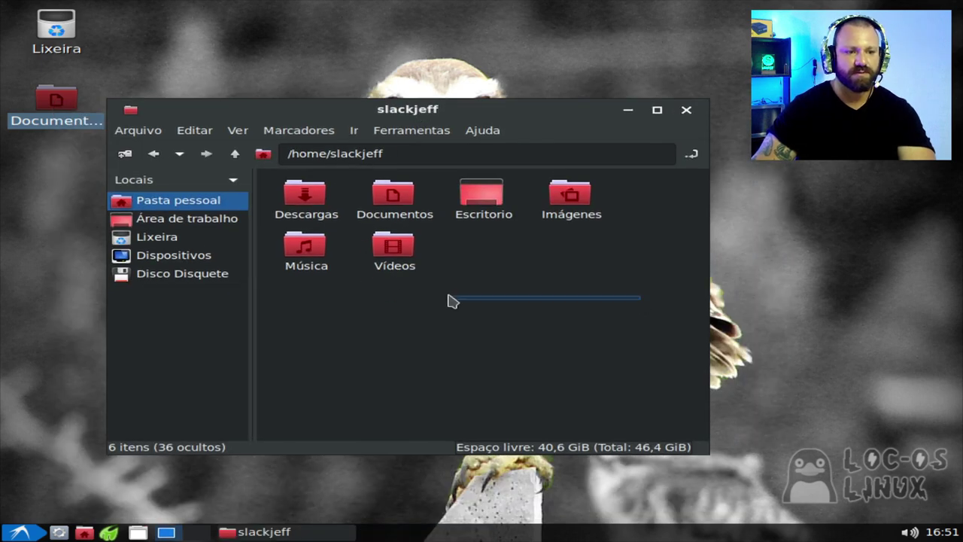
drag(452, 301, 512, 286)
drag(569, 286, 312, 217)
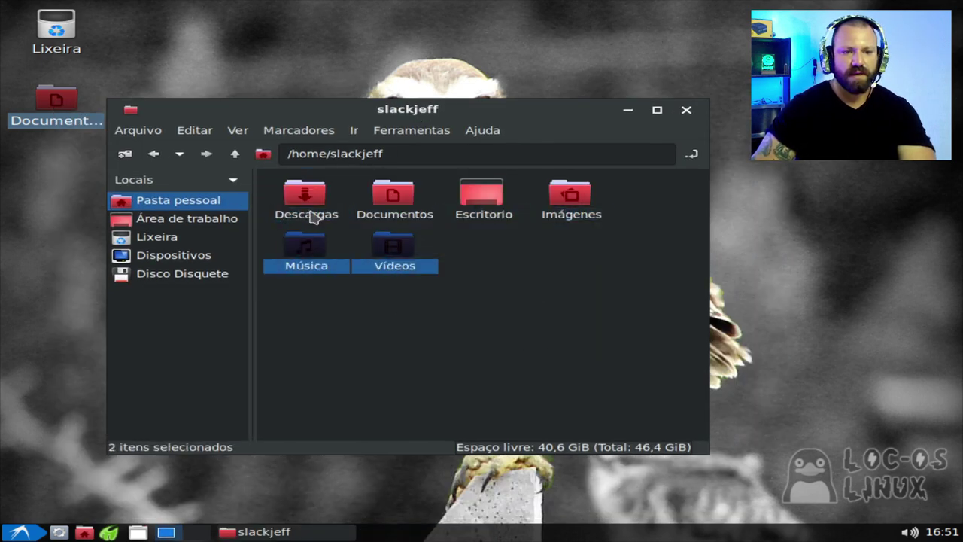
click(409, 338)
drag(409, 338, 310, 270)
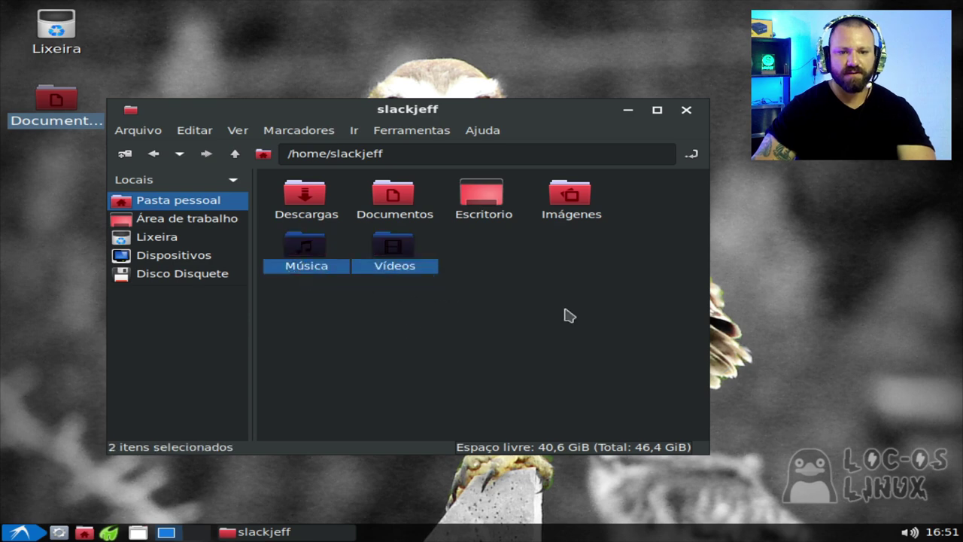
click(568, 315)
drag(524, 103, 519, 117)
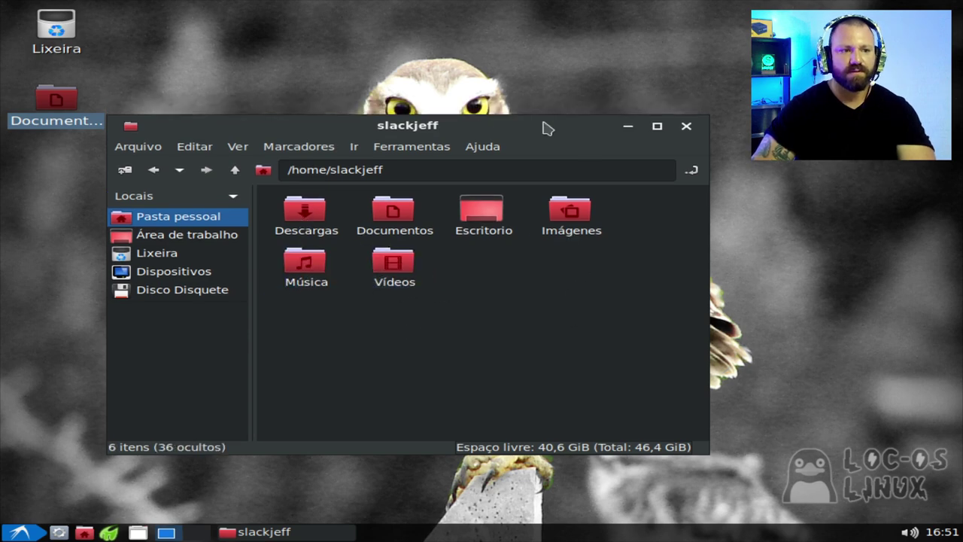
click(688, 124)
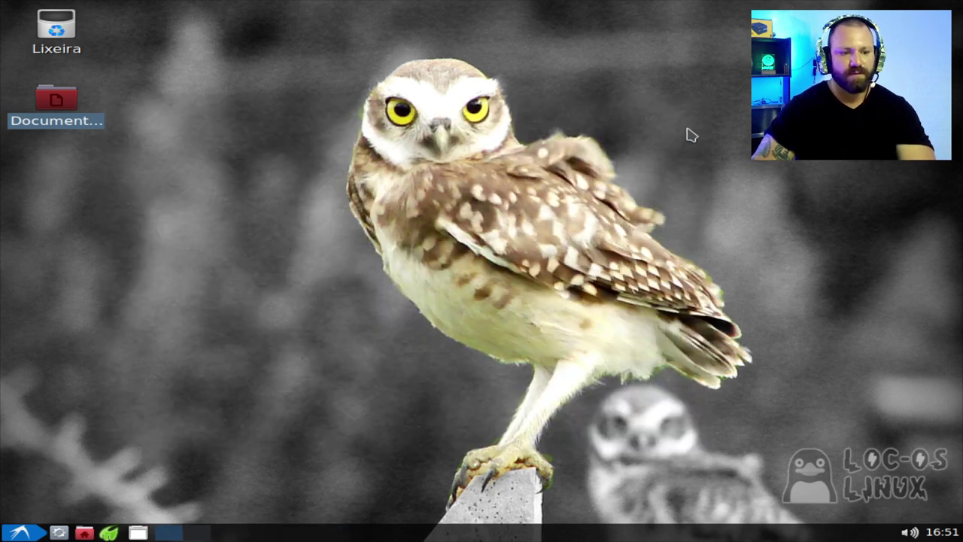
Set camboriu1.jpg as the desktop wallpaper in Desktop Preferences
right_click(374, 162)
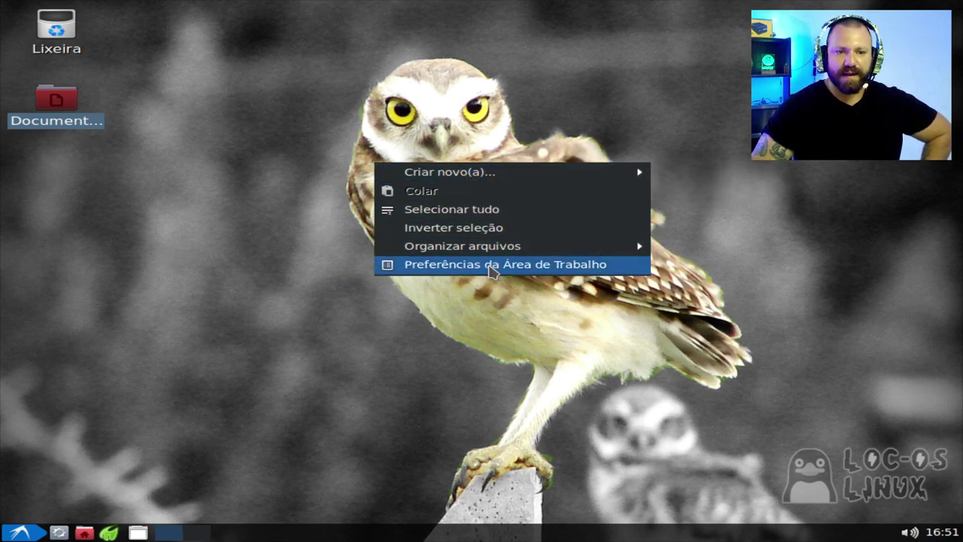
click(491, 264)
click(347, 244)
click(335, 245)
click(338, 261)
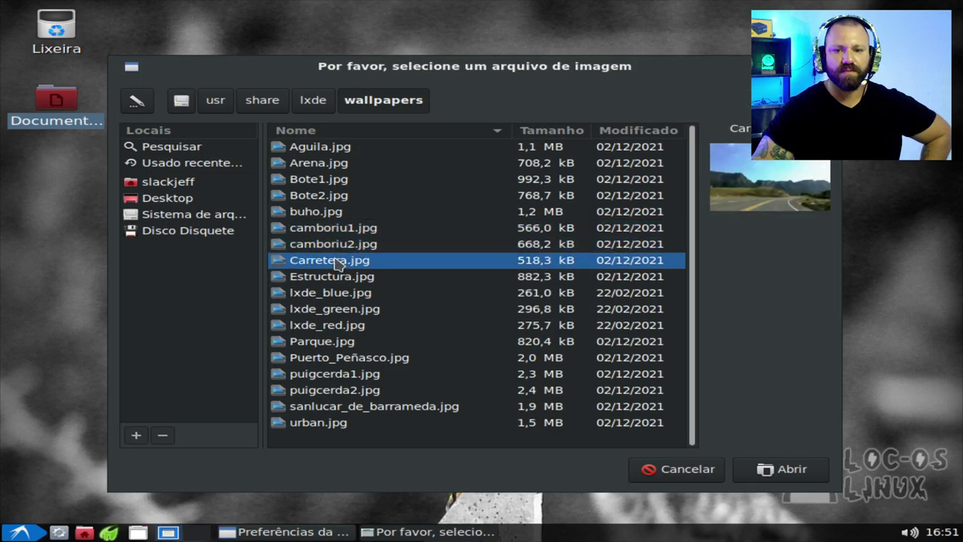
click(344, 228)
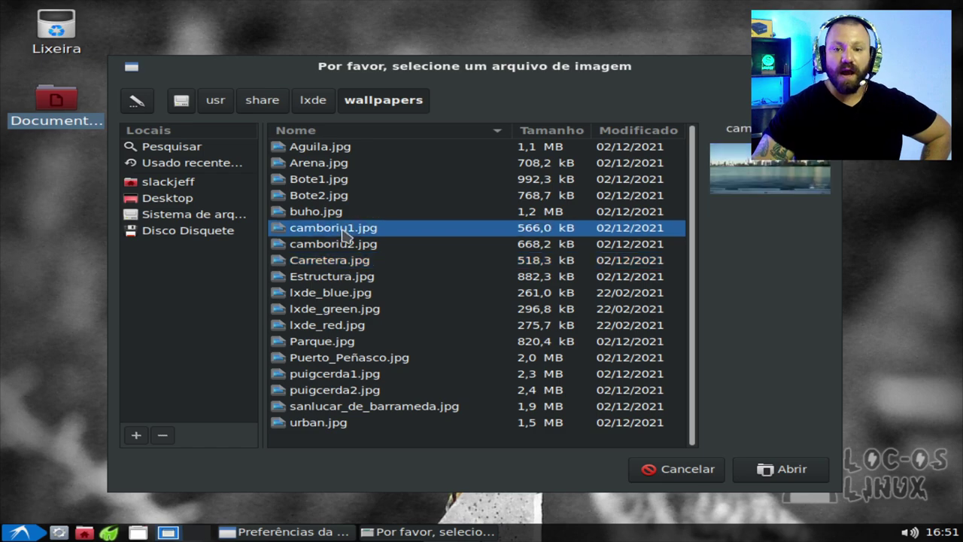
double_click(344, 229)
drag(519, 107, 455, 134)
Change the screen resolution to 1920x1080 and apply it
click(19, 533)
mouse_move(75, 384)
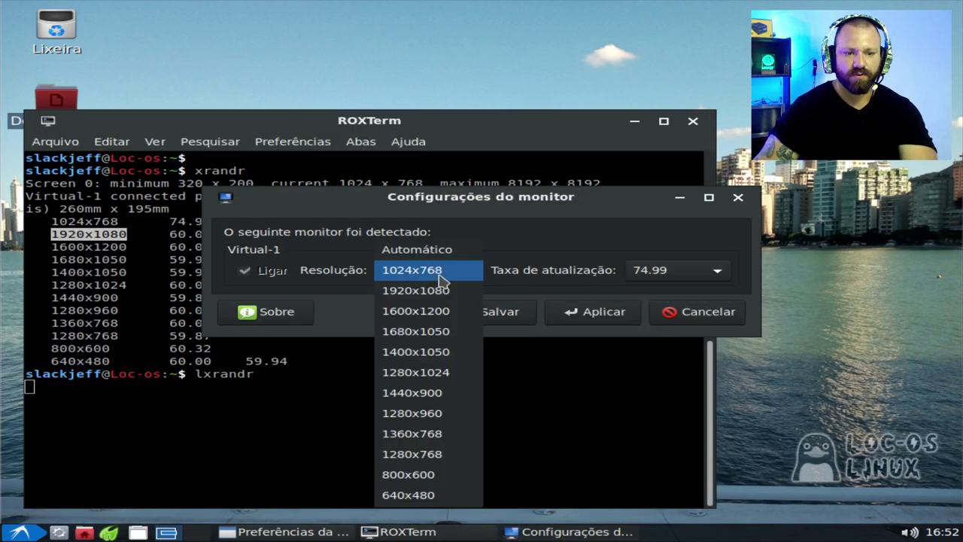
click(440, 289)
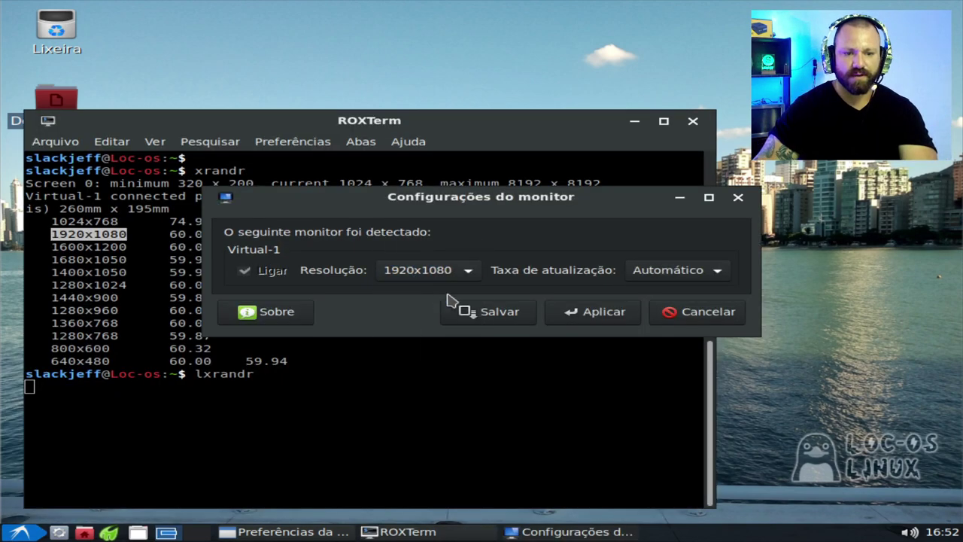
click(591, 319)
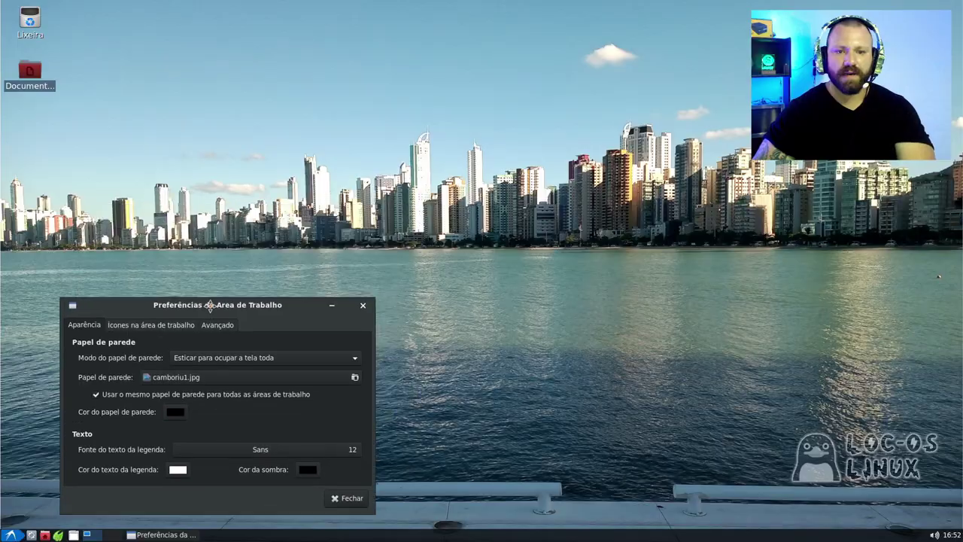
drag(210, 304, 245, 145)
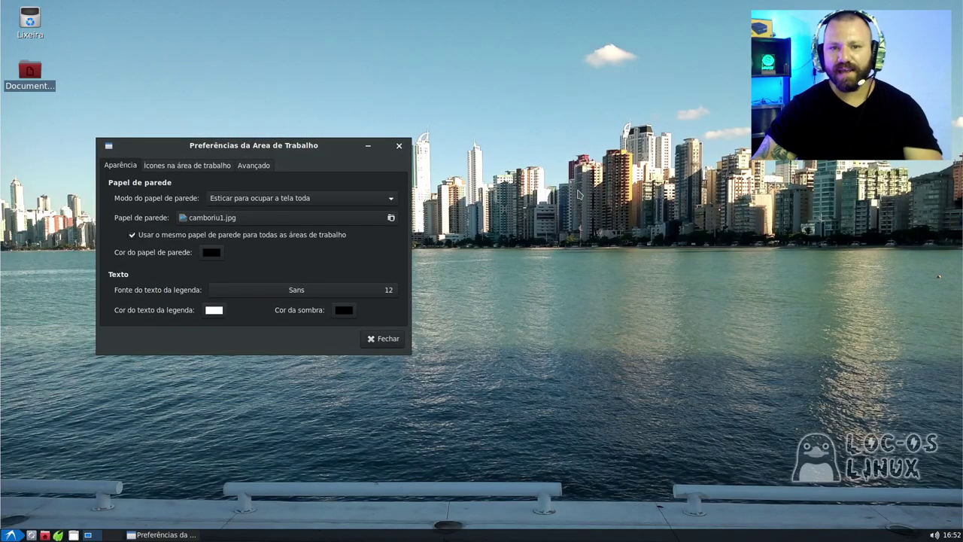
Try Aguila.jpg and then Bote1.jpg as the desktop wallpaper
click(267, 218)
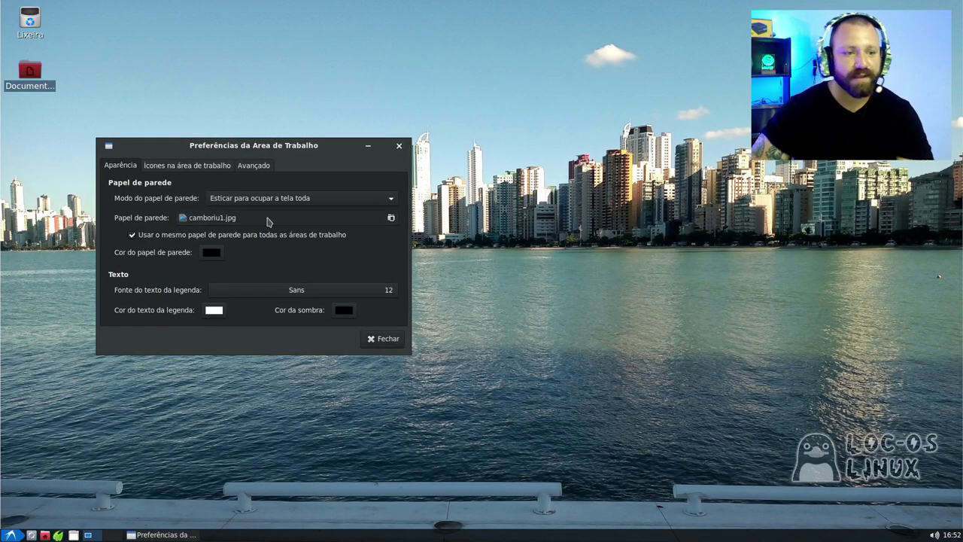
click(178, 173)
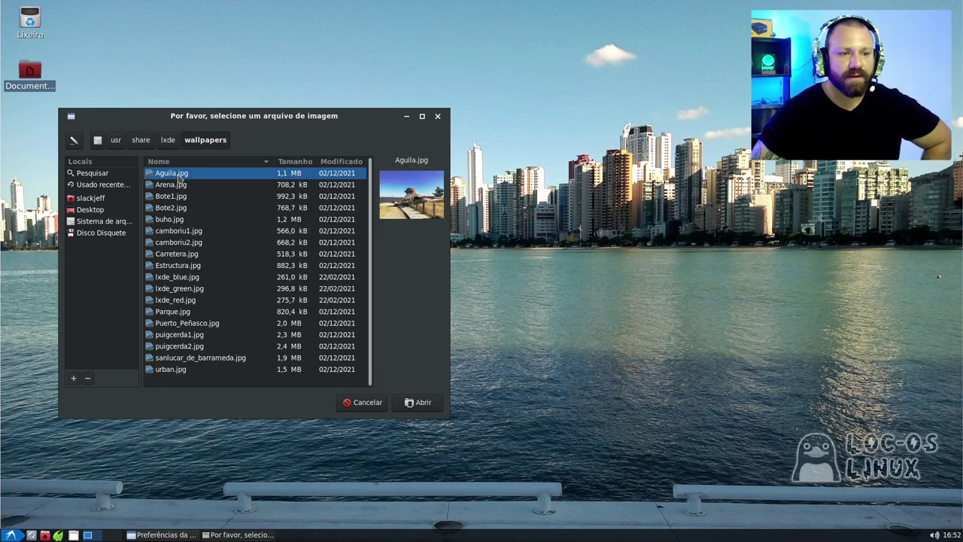
double_click(181, 174)
drag(230, 142, 171, 73)
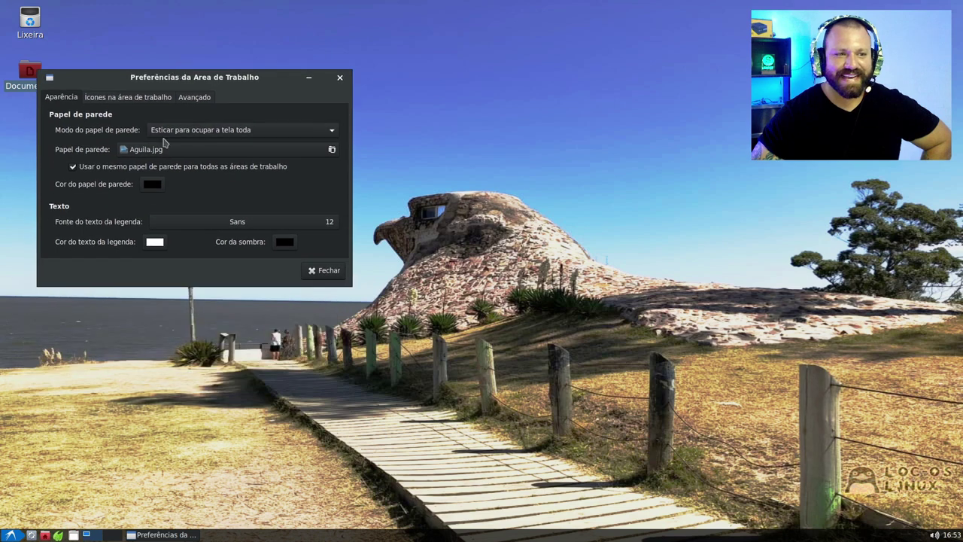
click(188, 146)
click(118, 120)
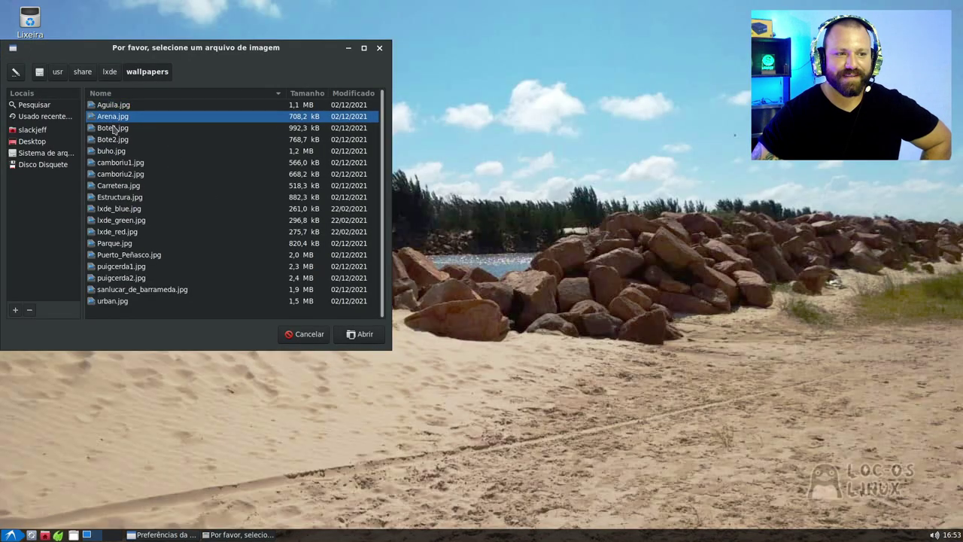
double_click(115, 129)
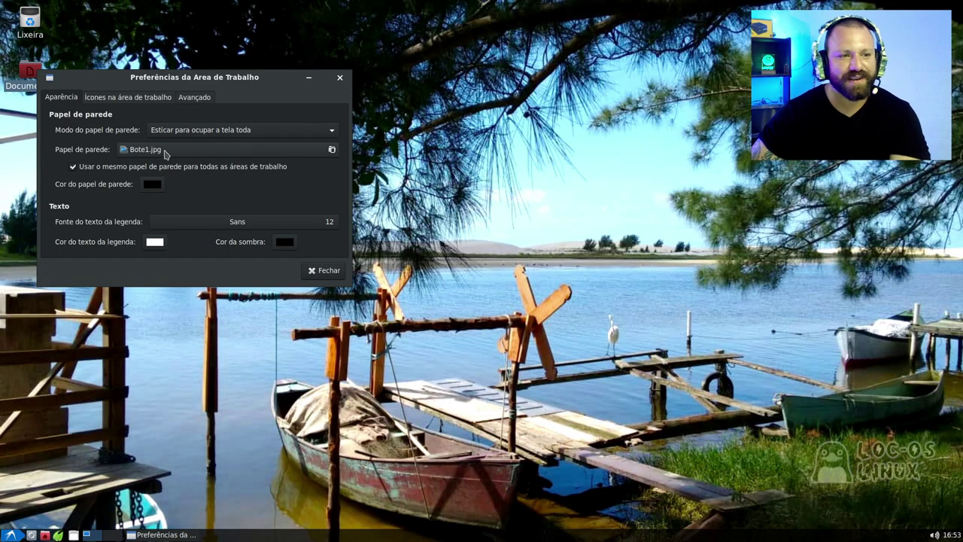
Apply Bote2.jpg, Carretera.jpg and Estructura.jpg as the wallpaper in turn
click(177, 150)
key(Down)
key(Down)
key(Up)
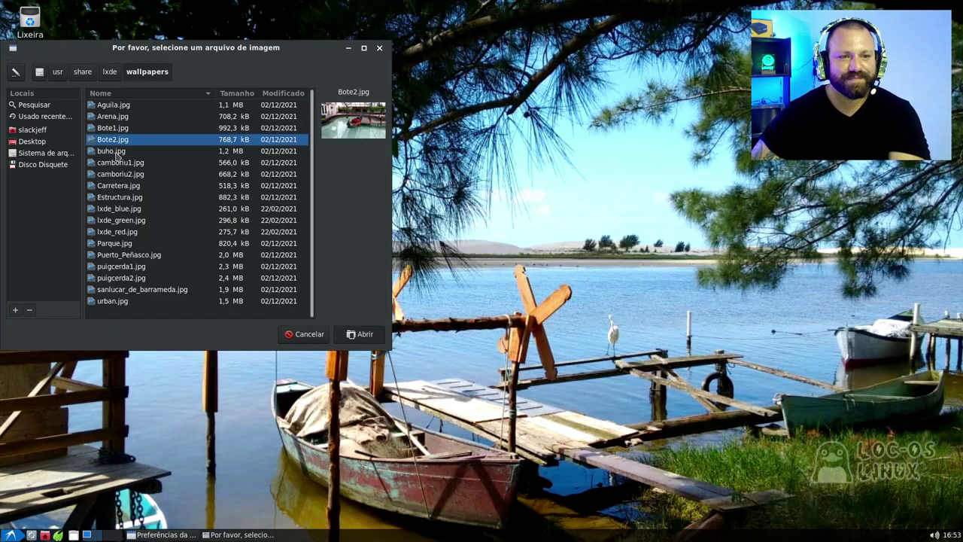
key(Return)
click(147, 156)
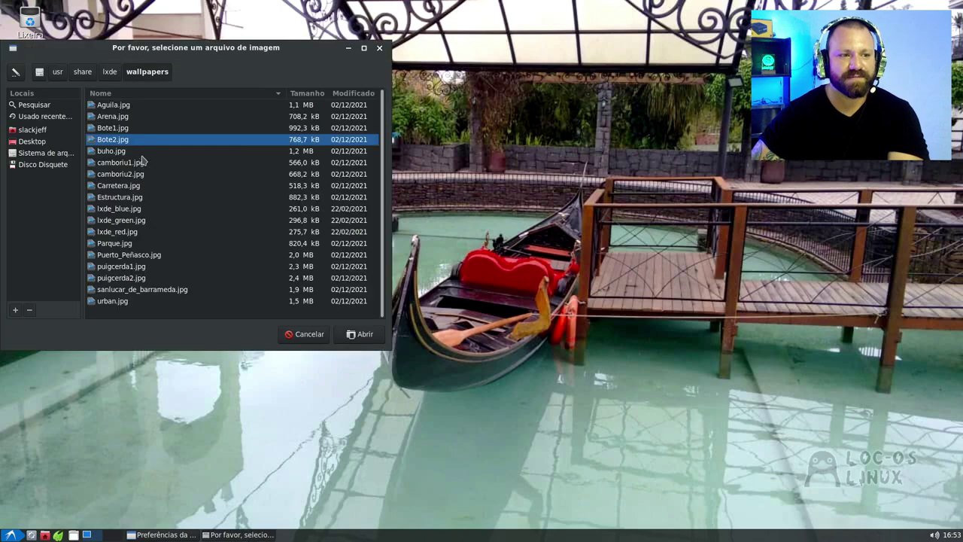
key(Down)
key(Down)
key(Down)
key(Down)
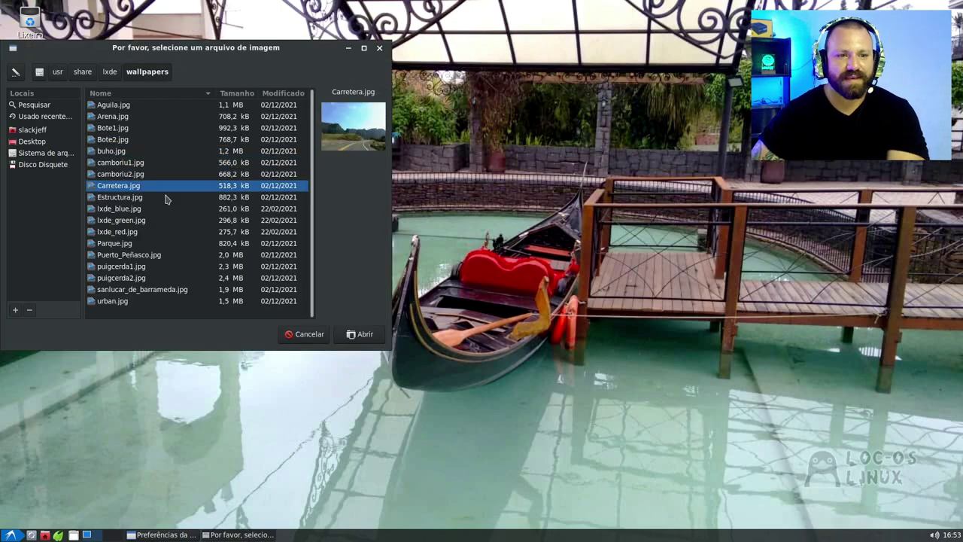
key(Return)
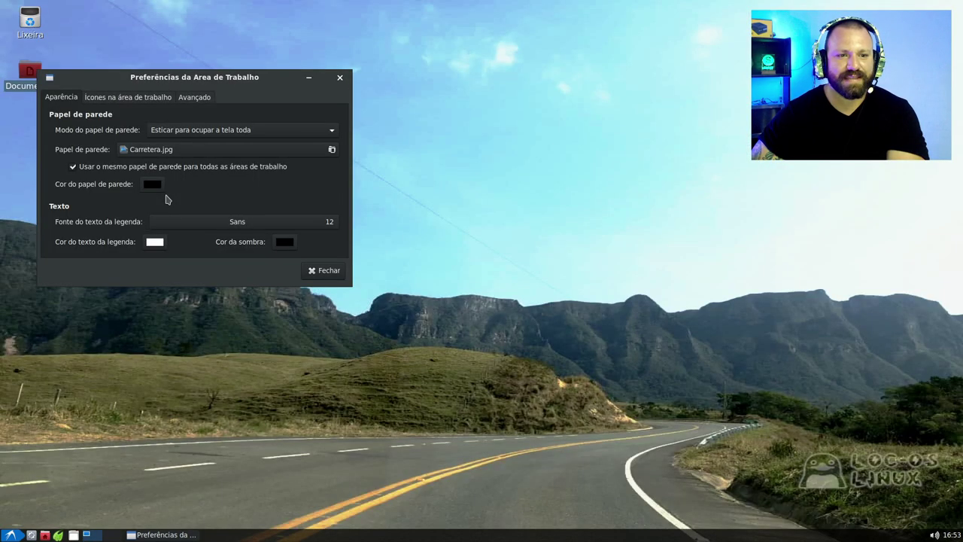
click(147, 149)
click(122, 197)
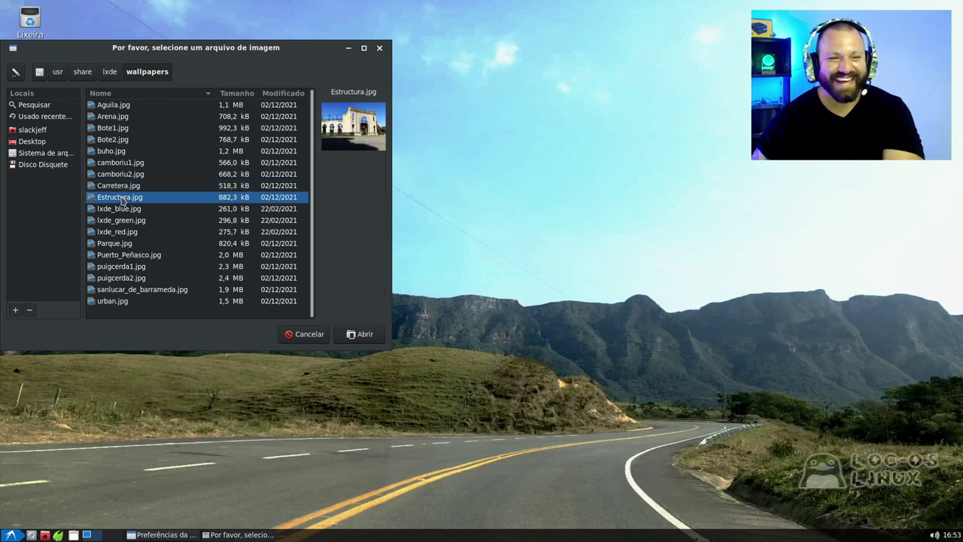
key(Return)
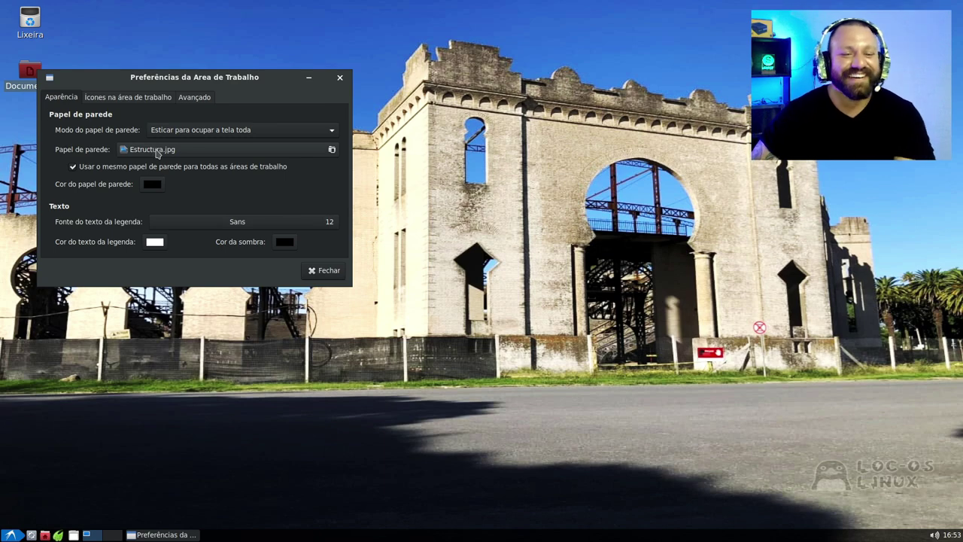
Cycle through Parque.jpg and puigcerda1.jpg, finishing with sanlucar_de_barrameda.jpg as the wallpaper
click(158, 150)
click(135, 208)
click(134, 219)
click(131, 232)
click(128, 243)
key(Down)
double_click(128, 243)
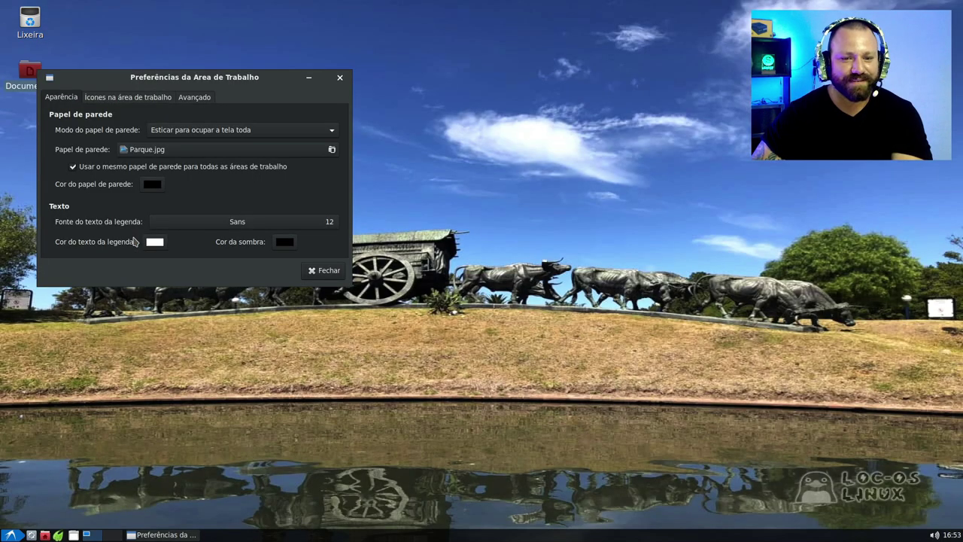
click(138, 156)
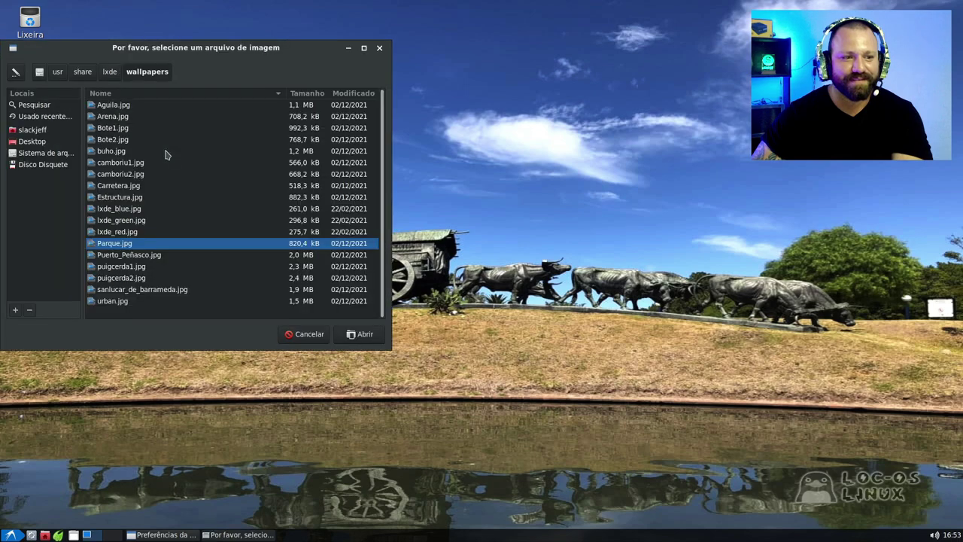
click(132, 254)
double_click(136, 266)
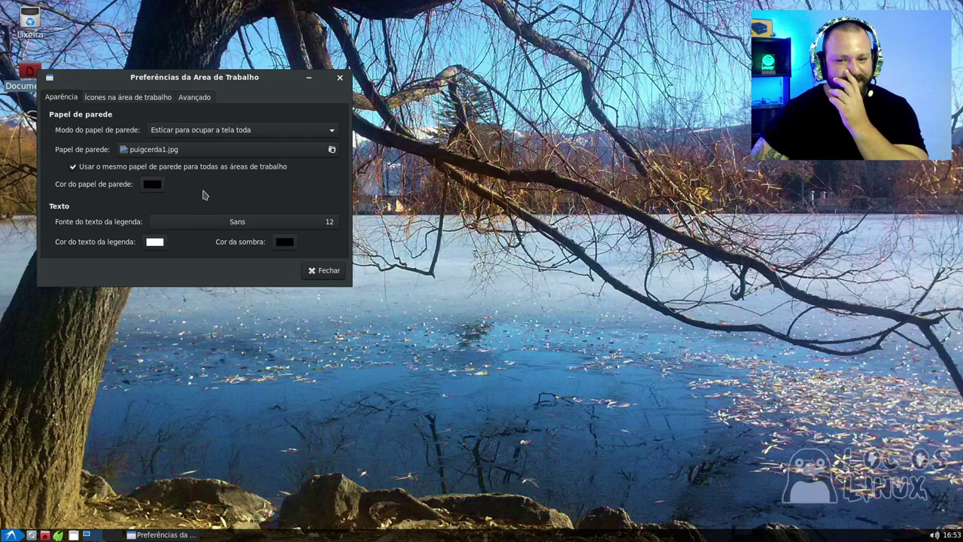
click(170, 149)
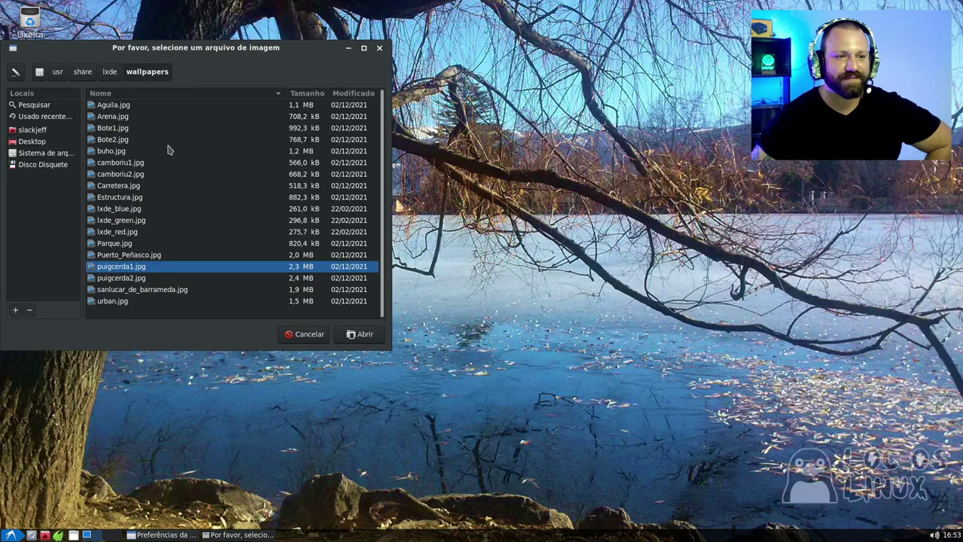
click(114, 278)
double_click(114, 288)
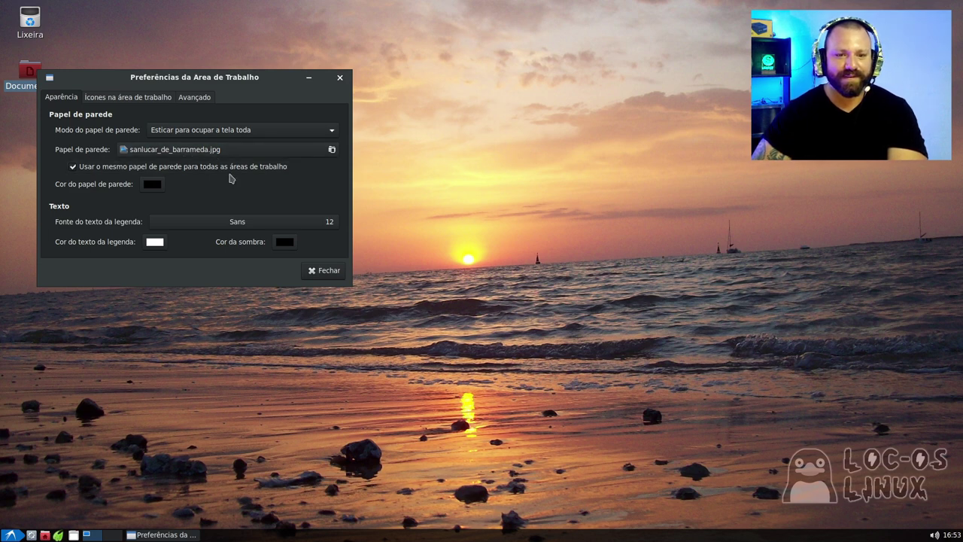
Close Desktop Preferences and launch Ceni from the Internet menu, entering the root password
click(315, 273)
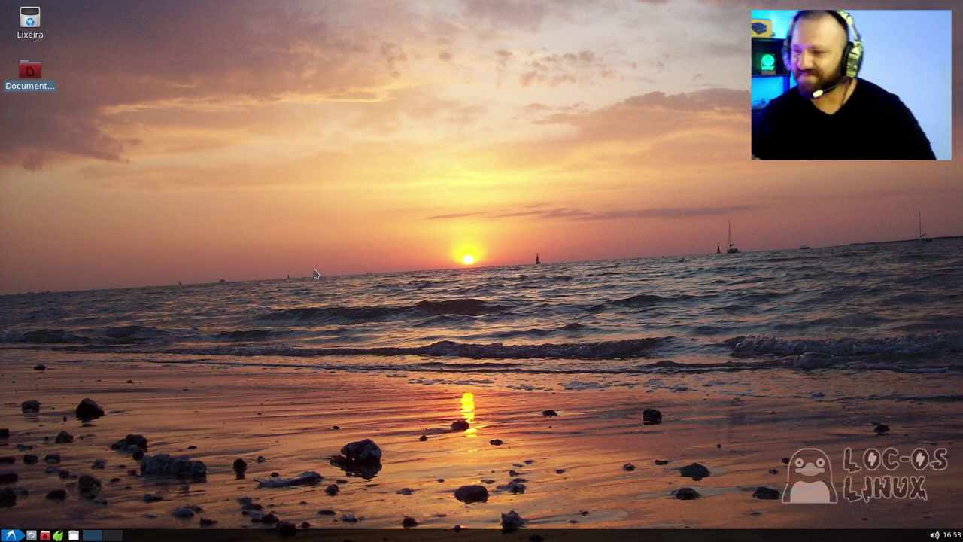
drag(260, 225, 405, 325)
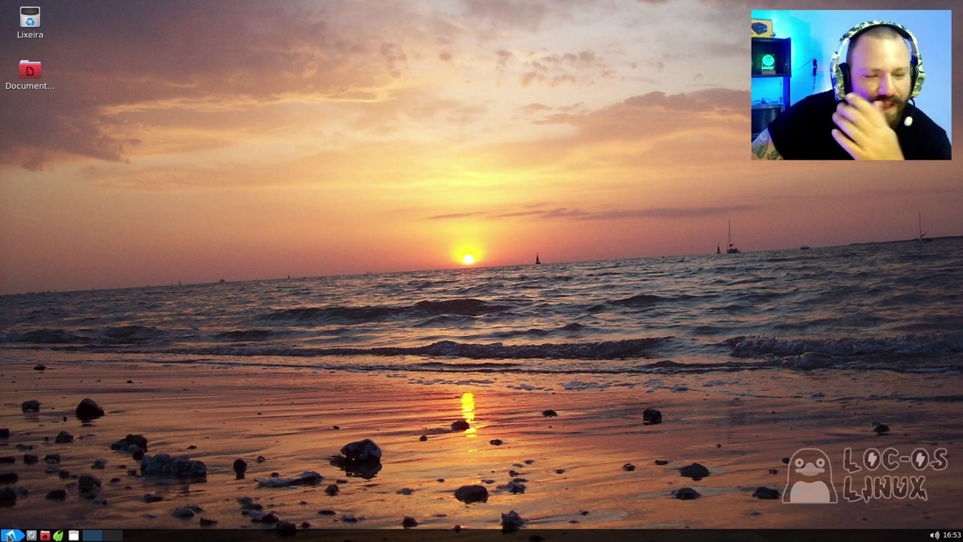
click(11, 535)
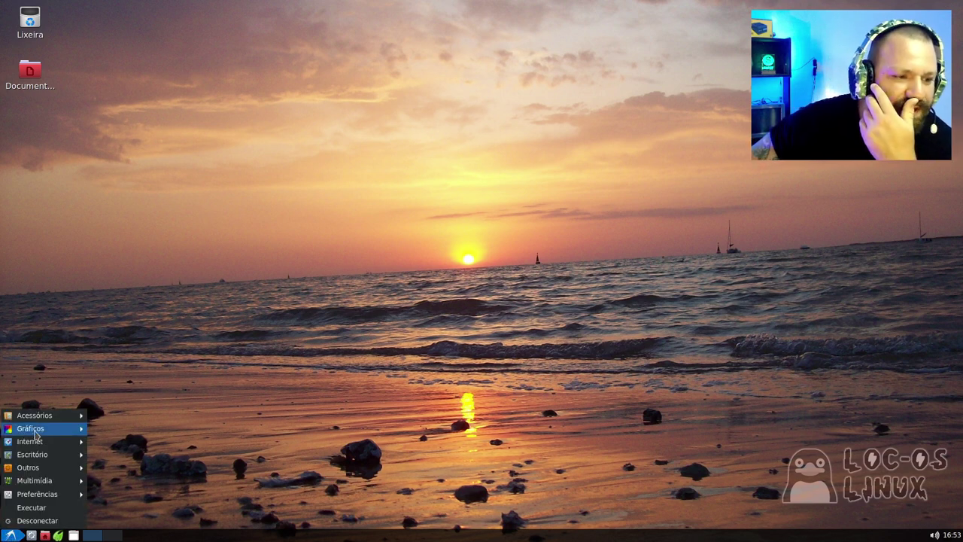
mouse_move(54, 418)
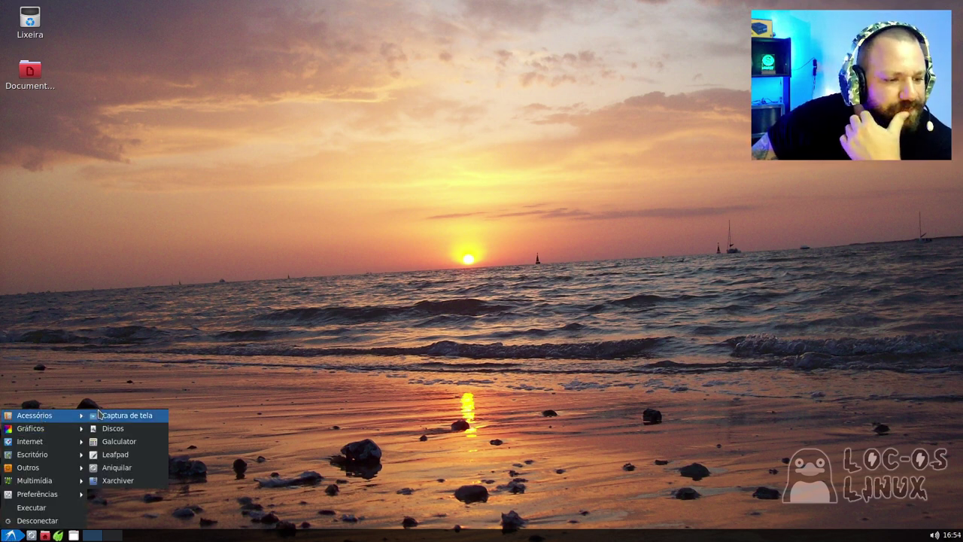
mouse_move(47, 443)
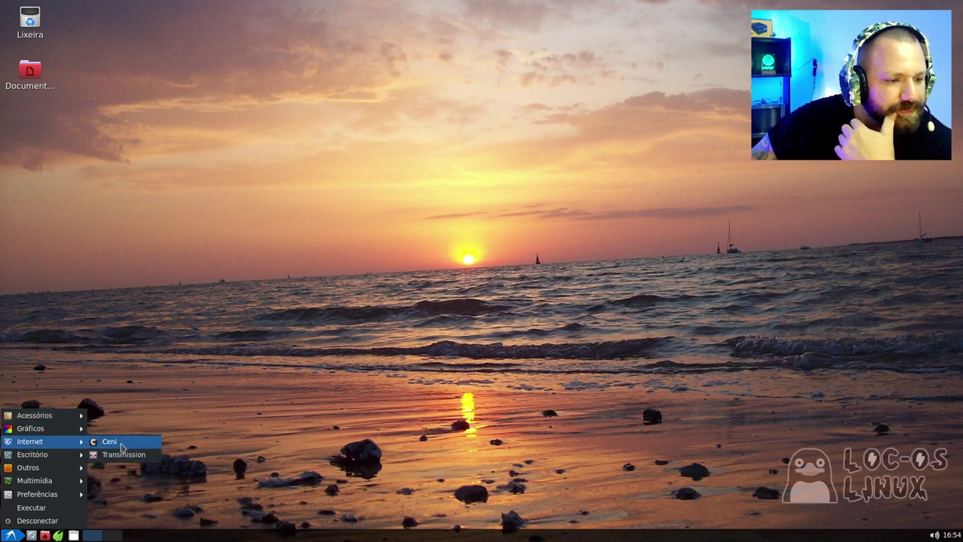
click(113, 442)
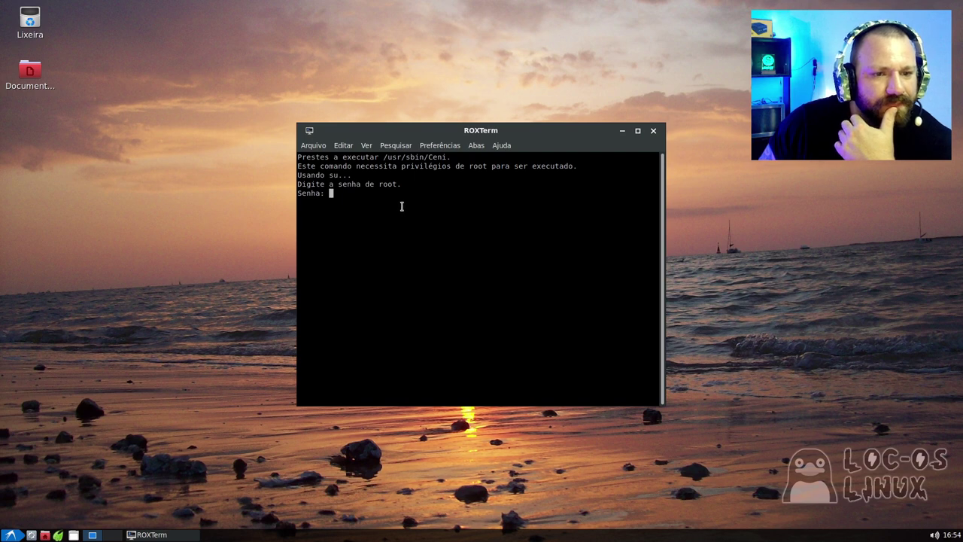
key(Return)
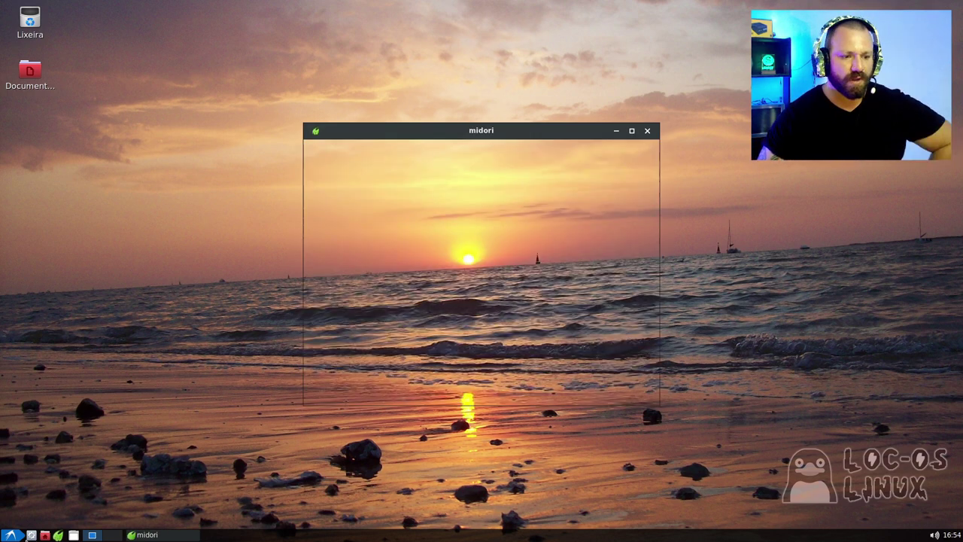
Maximise the Midori window and load youtube.com
drag(488, 130, 279, 133)
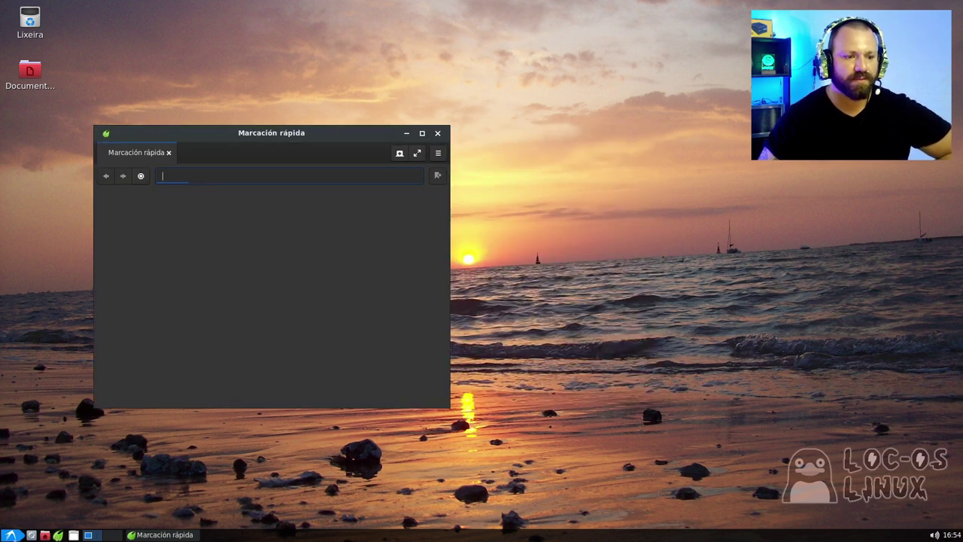
click(11, 534)
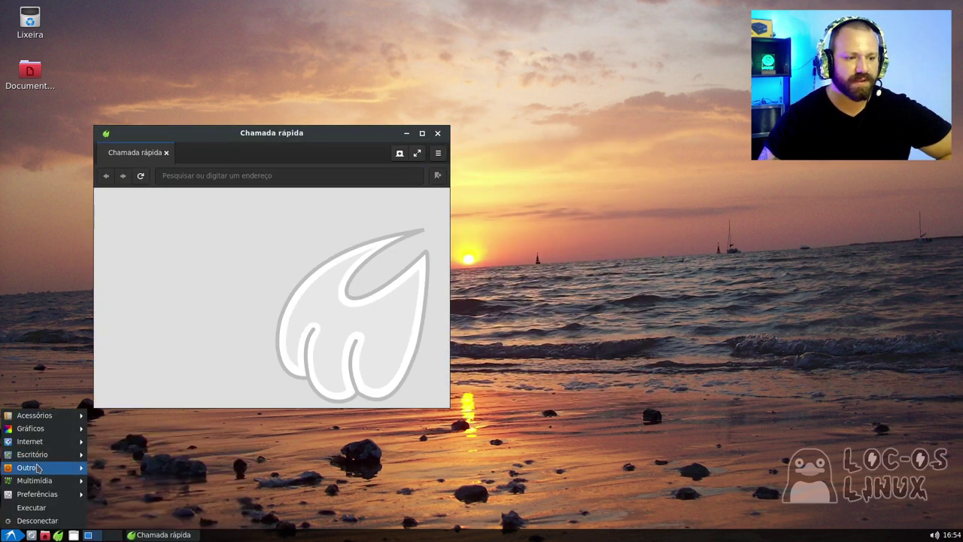
mouse_move(36, 444)
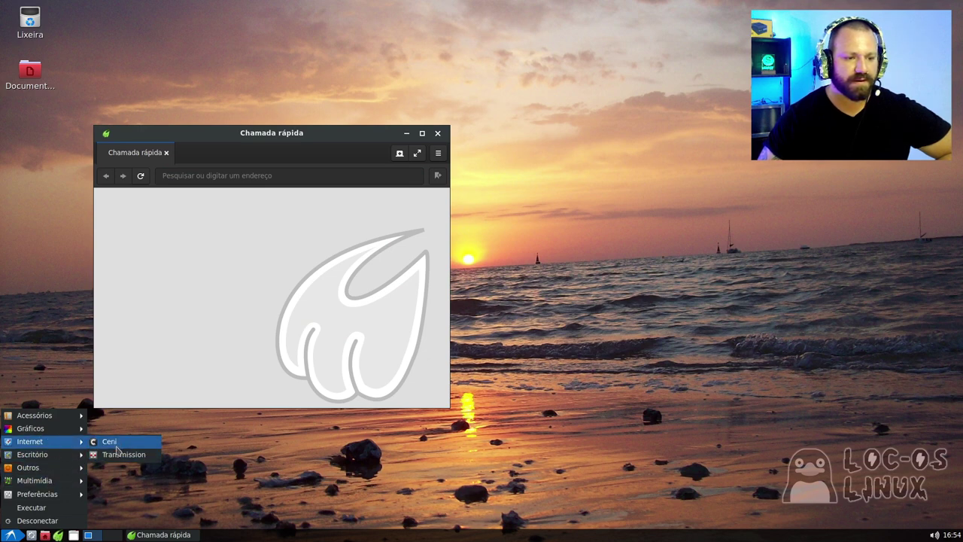
click(11, 534)
drag(295, 140, 251, 142)
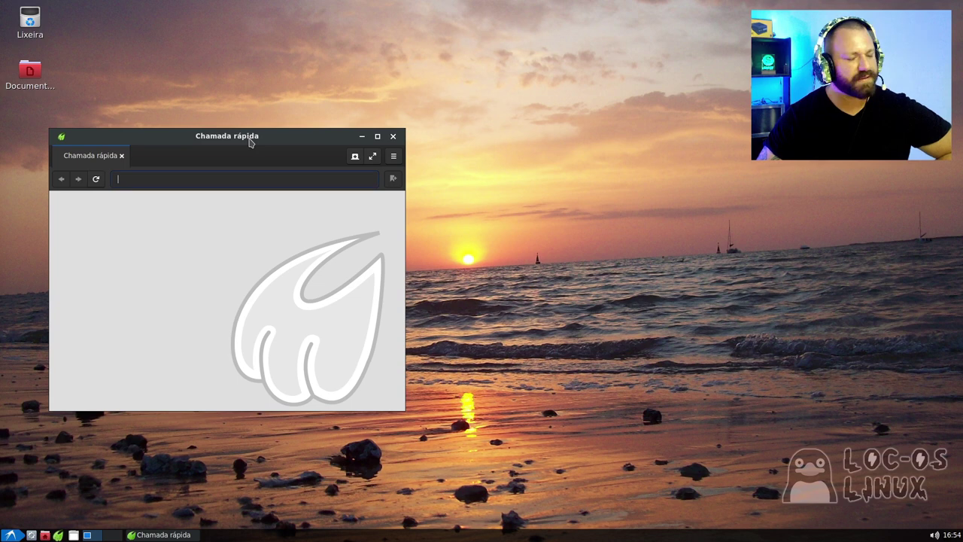
double_click(295, 140)
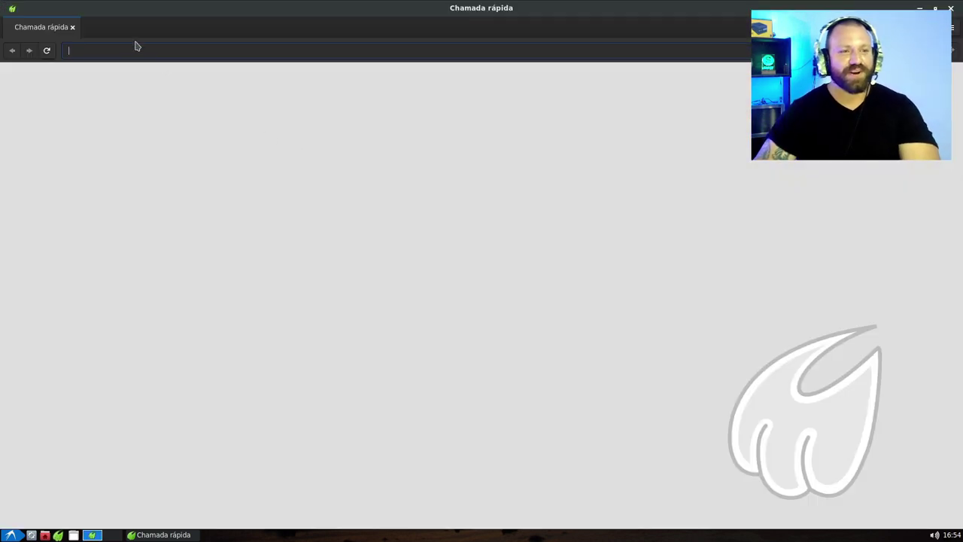
text(youtube.com)
key(Return)
In a new tab, browse slackjeff.com.br's Cursos Gravados bundle page, then close it and restore the window
key(ctrl+t)
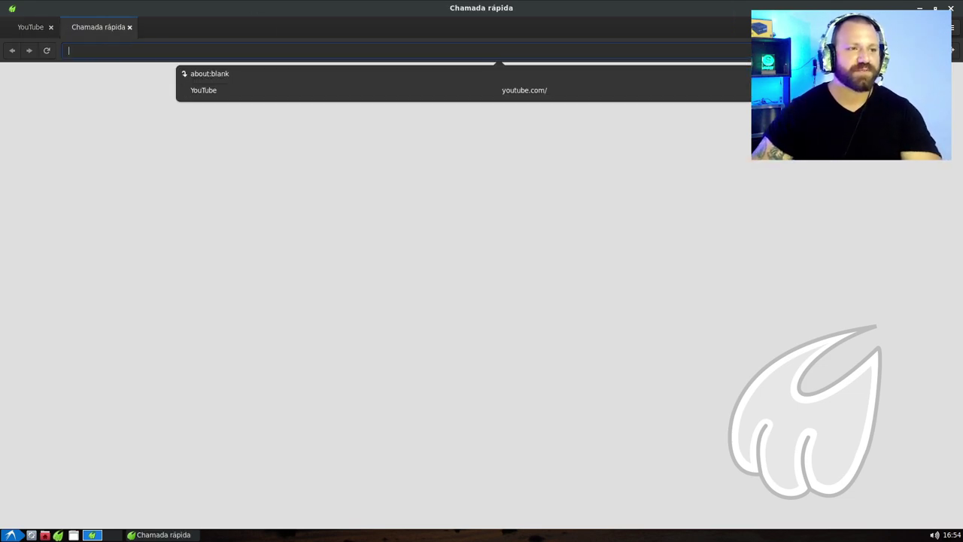
text(lackjeslackjeff.c)
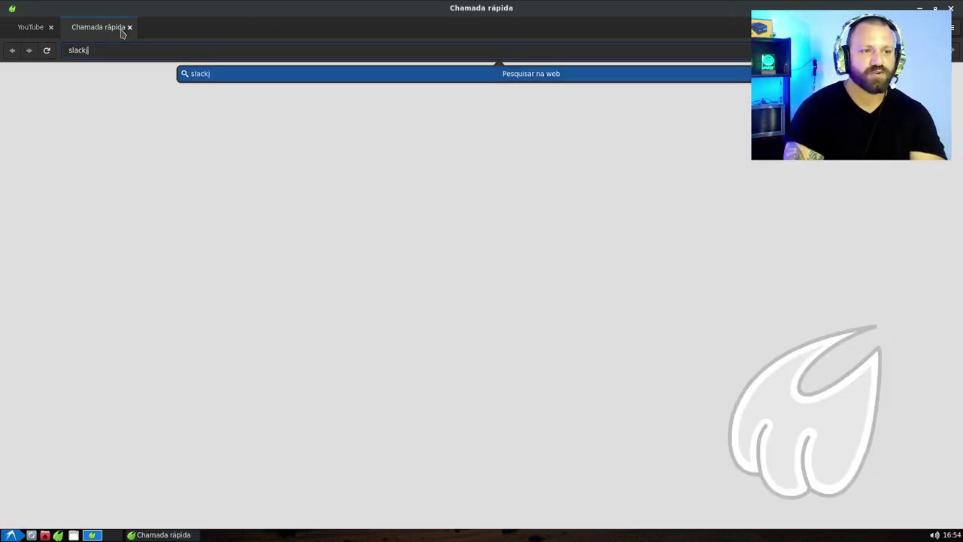
text(om.br)
key(Return)
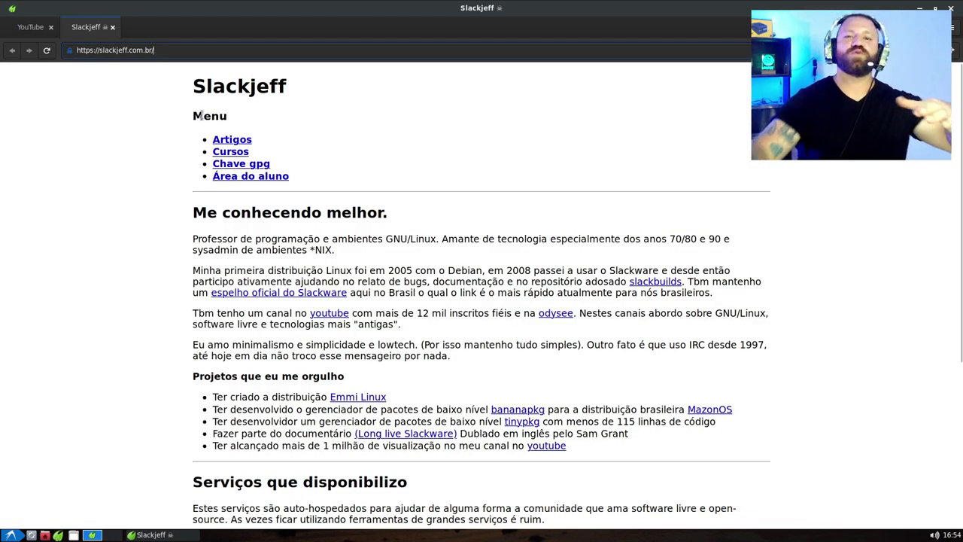
click(240, 153)
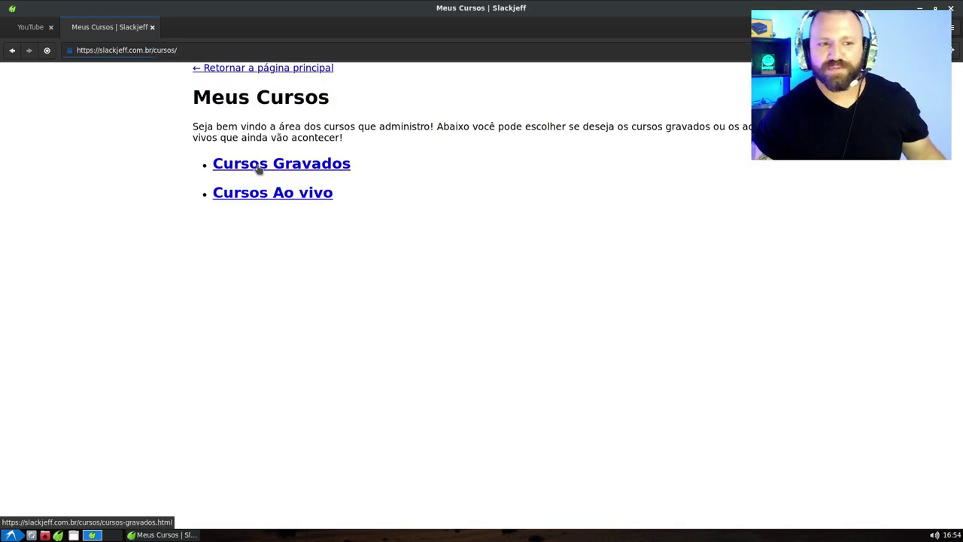
click(260, 167)
click(220, 236)
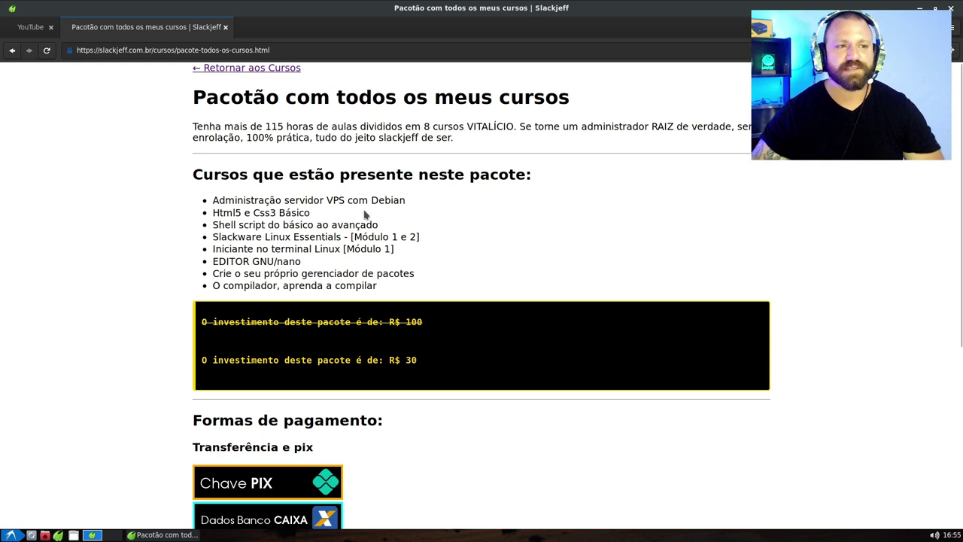
click(225, 27)
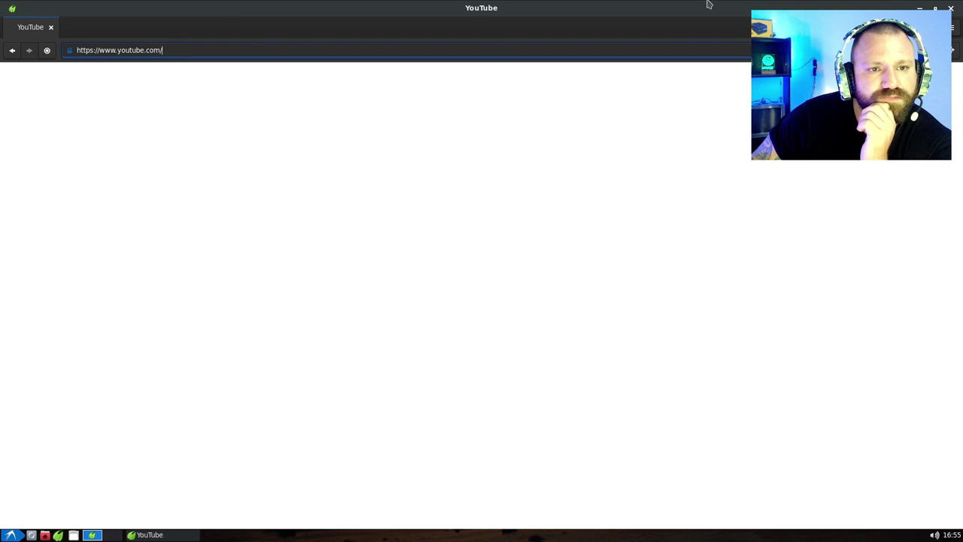
double_click(636, 16)
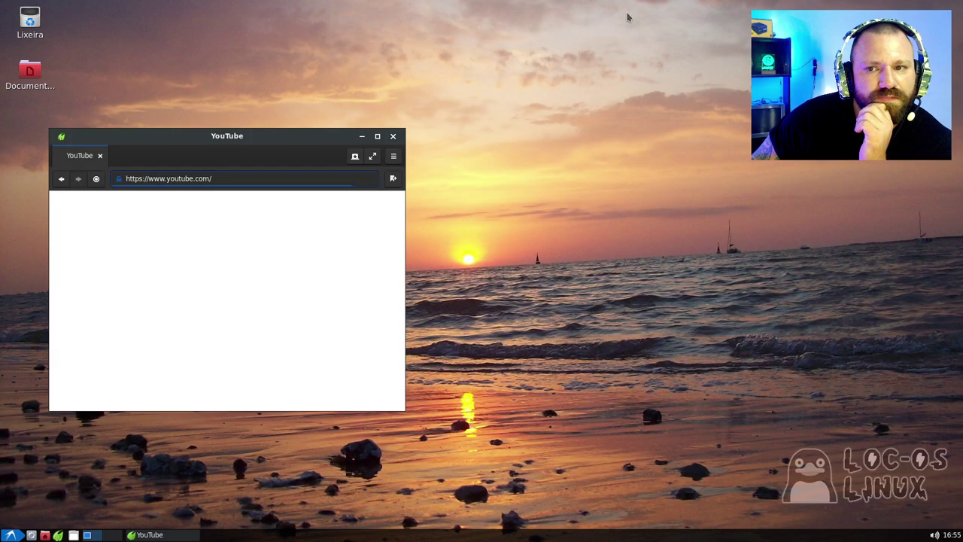
Enlarge and reposition the YouTube window, close it, then move htop to the top-right
drag(249, 144, 216, 166)
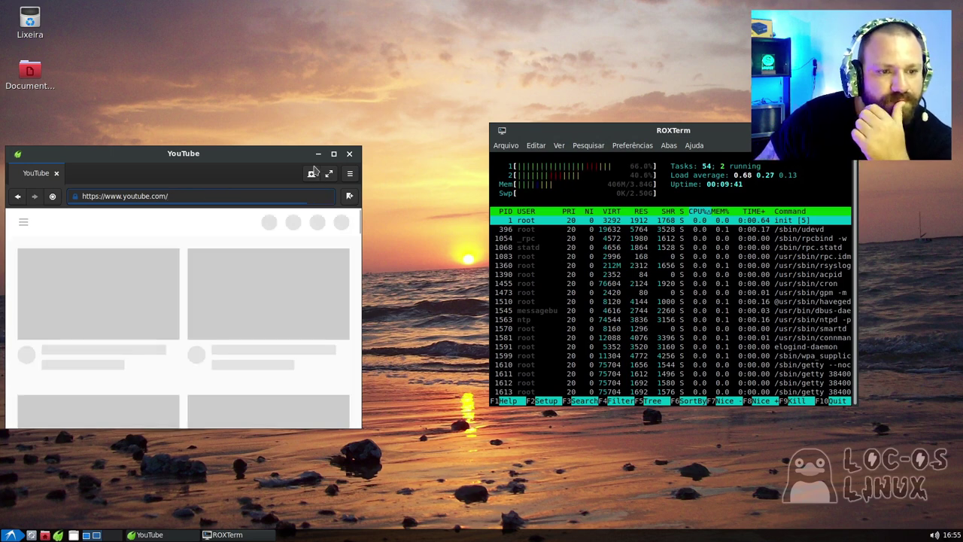
drag(235, 150, 236, 120)
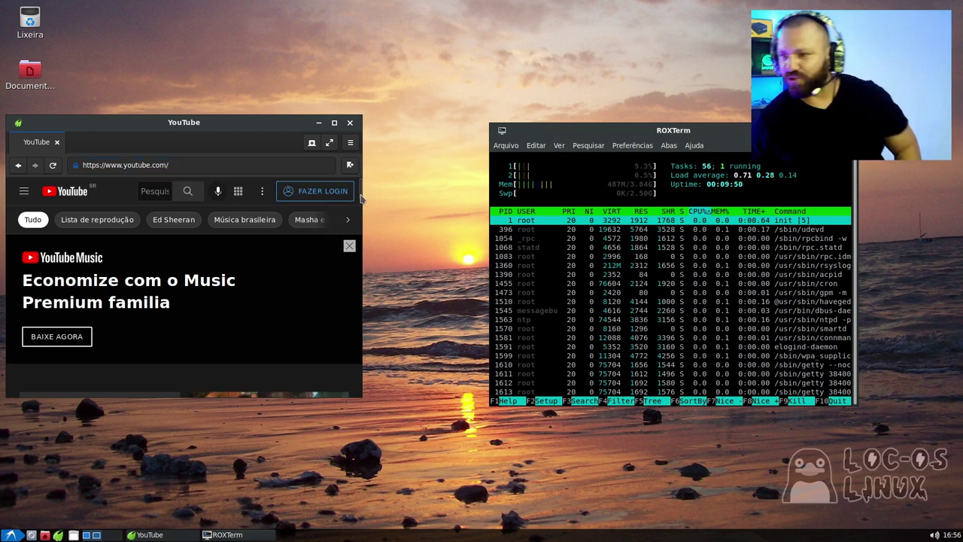
scroll(359, 192, down, 3)
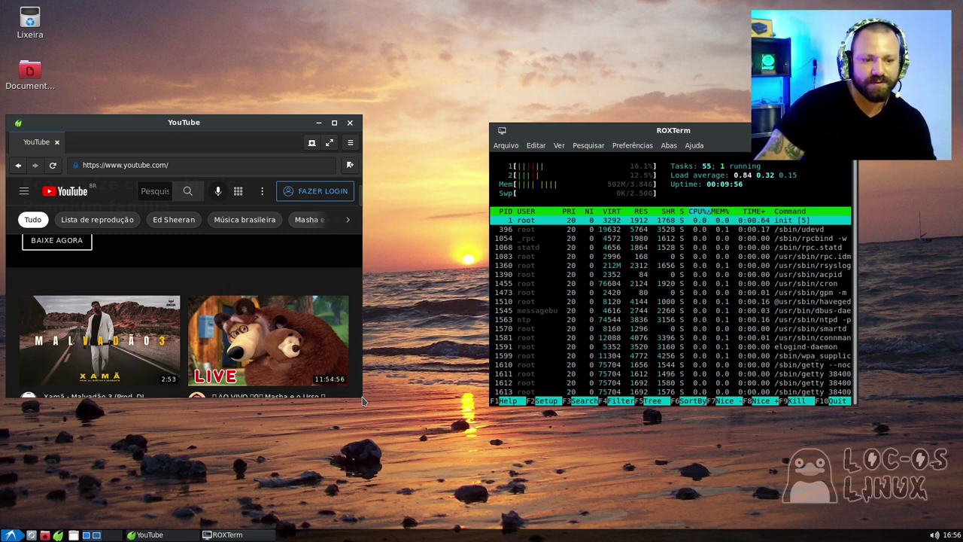
drag(361, 403, 482, 459)
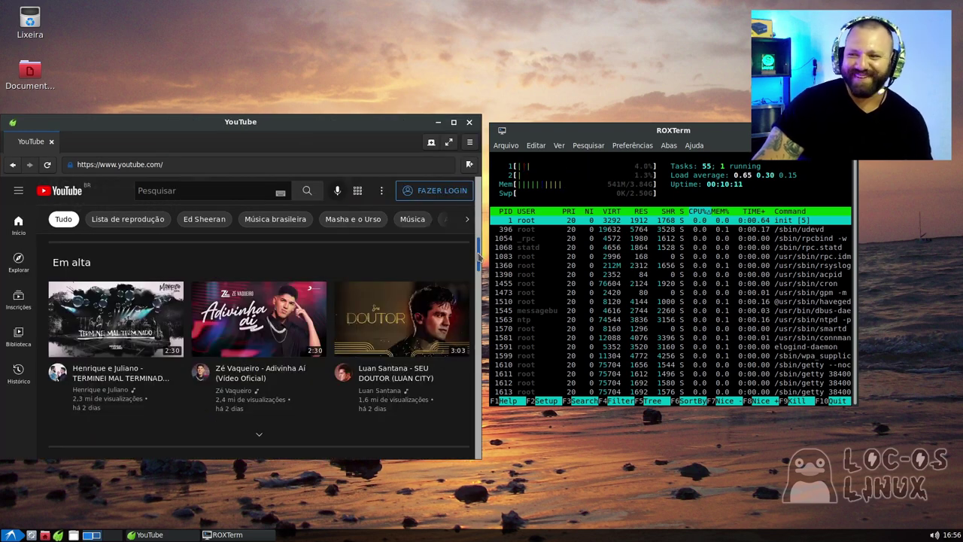
drag(294, 125, 301, 98)
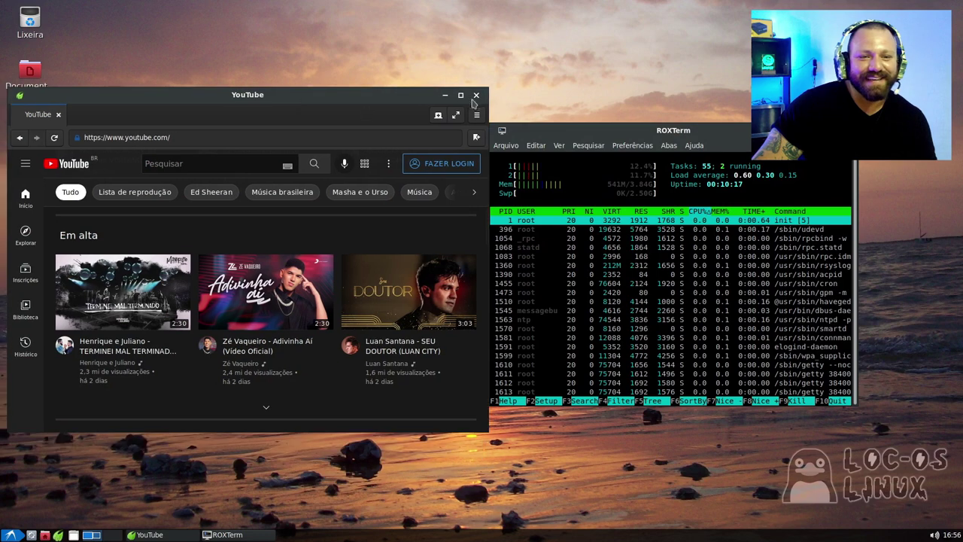
click(476, 95)
drag(711, 130, 814, 19)
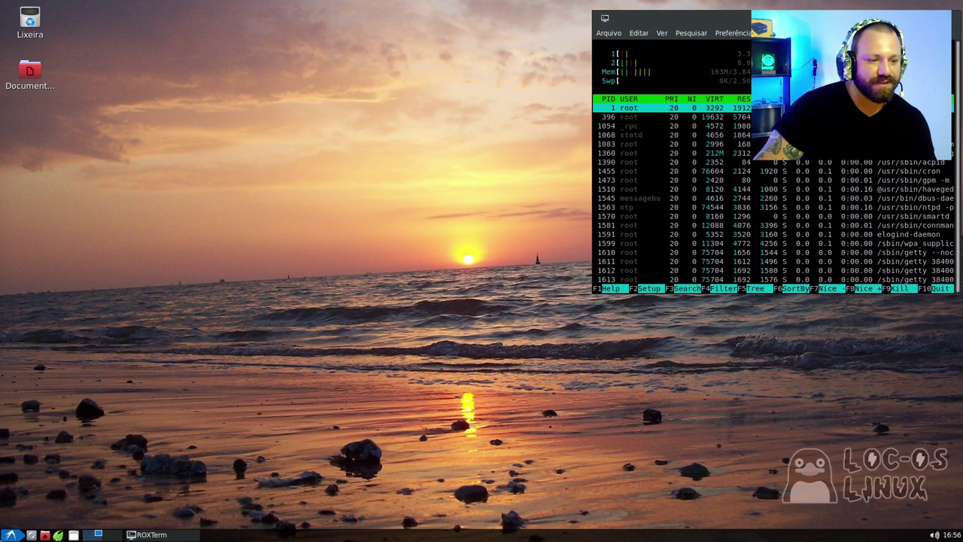
Move the htop terminal window to the upper left of the desktop
click(12, 534)
mouse_move(54, 430)
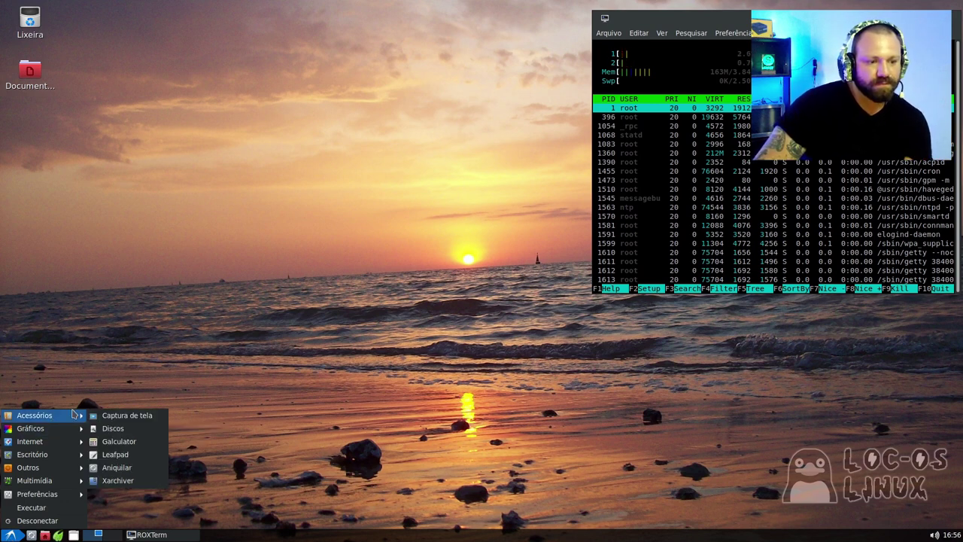
click(226, 323)
drag(713, 83, 694, 88)
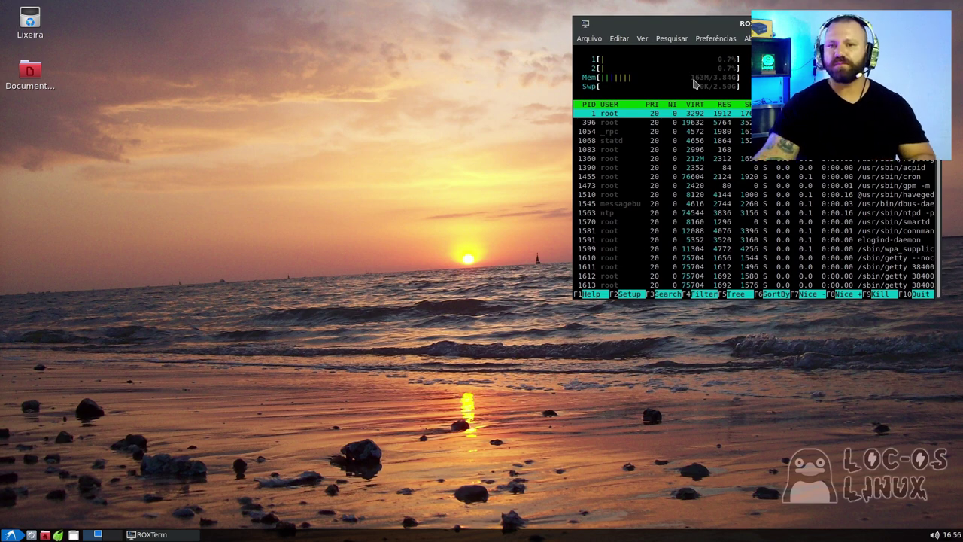
drag(743, 26, 223, 18)
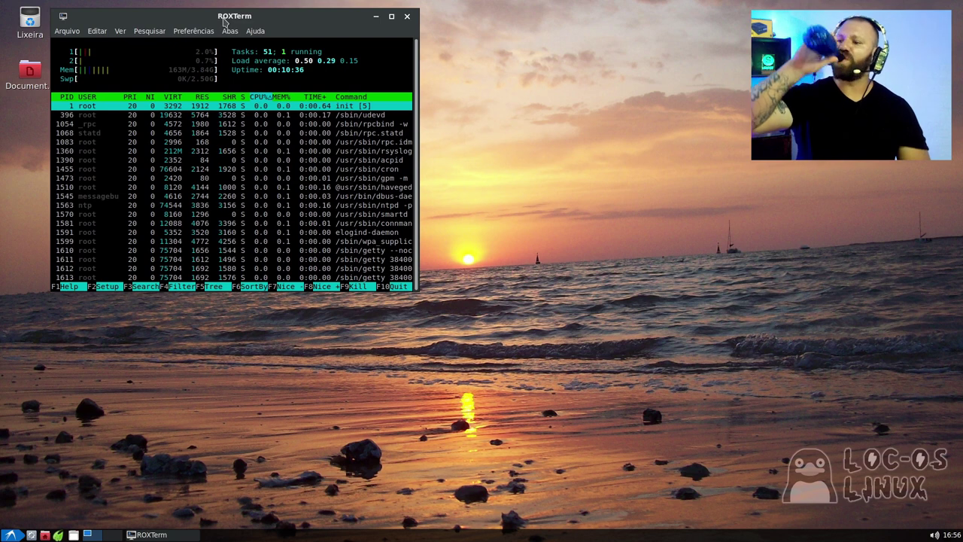
Bring up the Multimídia applications list in the start menu
click(11, 534)
mouse_move(45, 415)
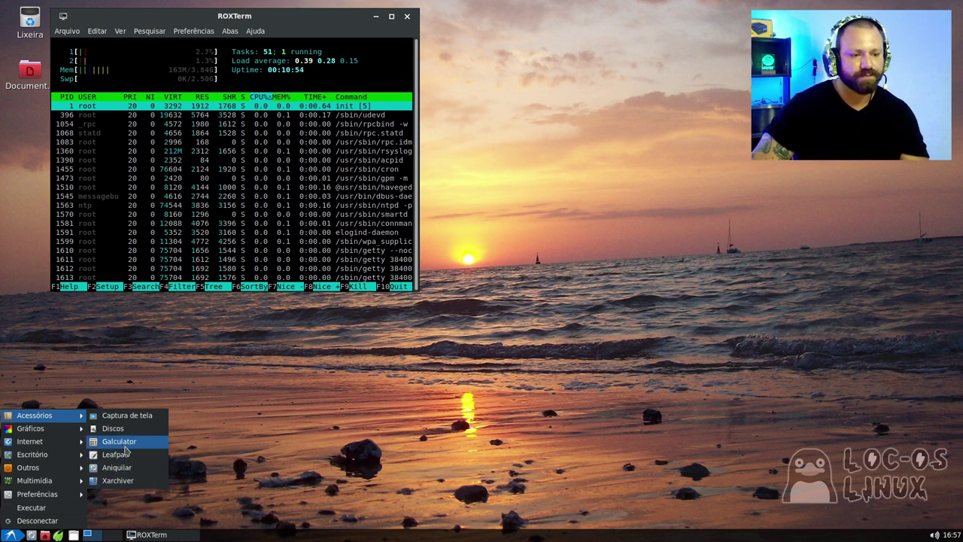
mouse_move(70, 429)
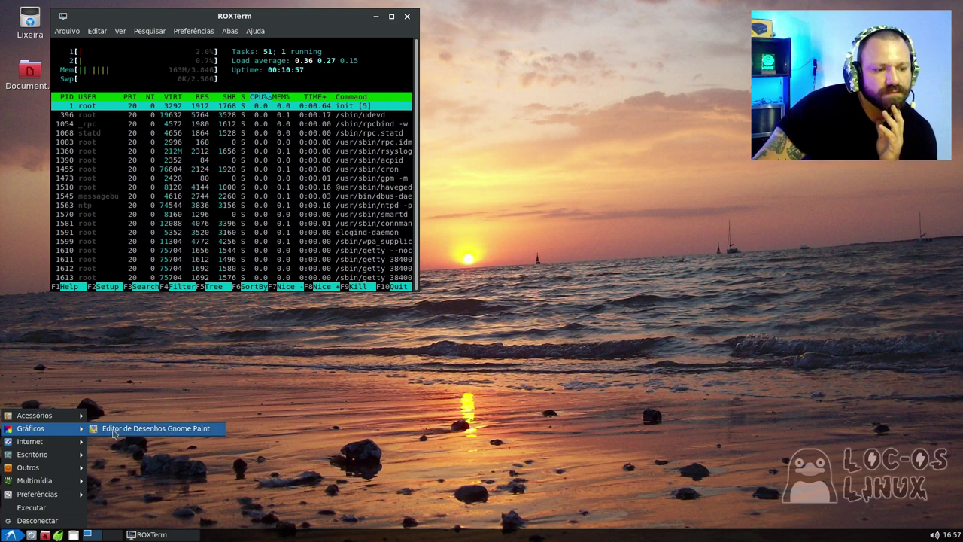
mouse_move(53, 460)
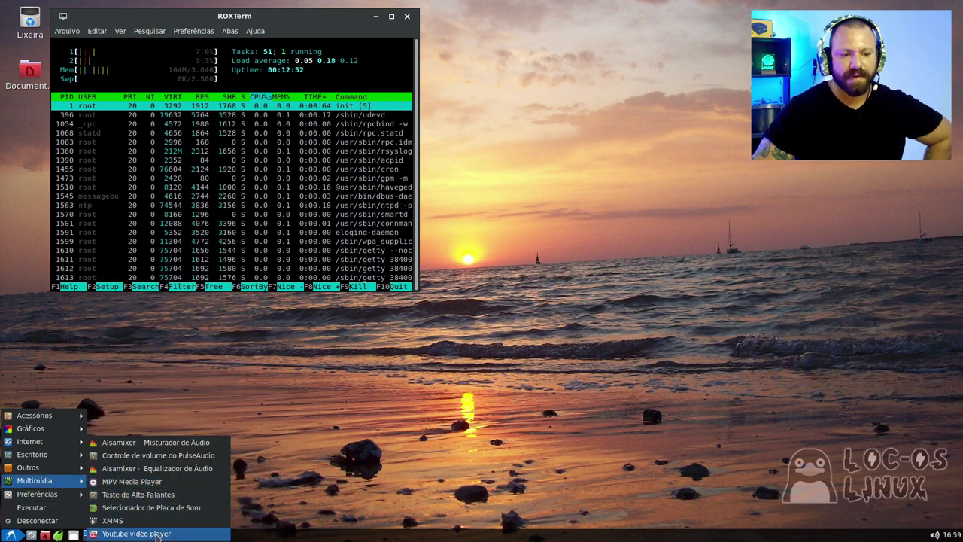
Launch Youtube video player and search YouTube for 'slackjeff'
click(136, 533)
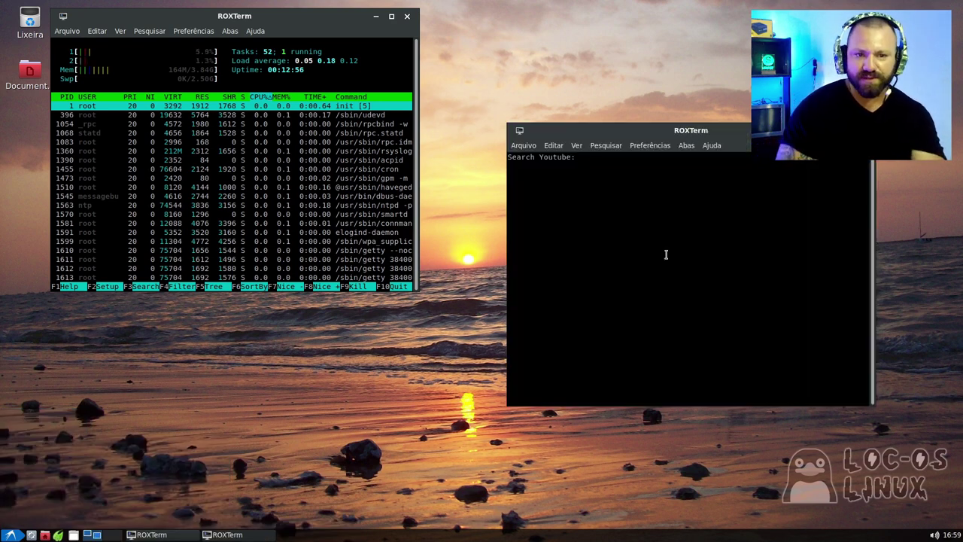
text(slackjeff)
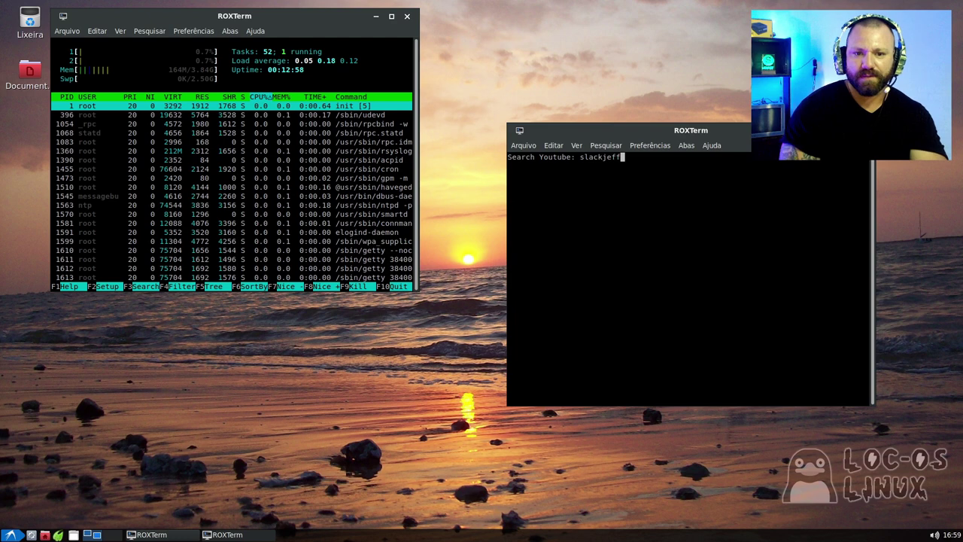
key(Return)
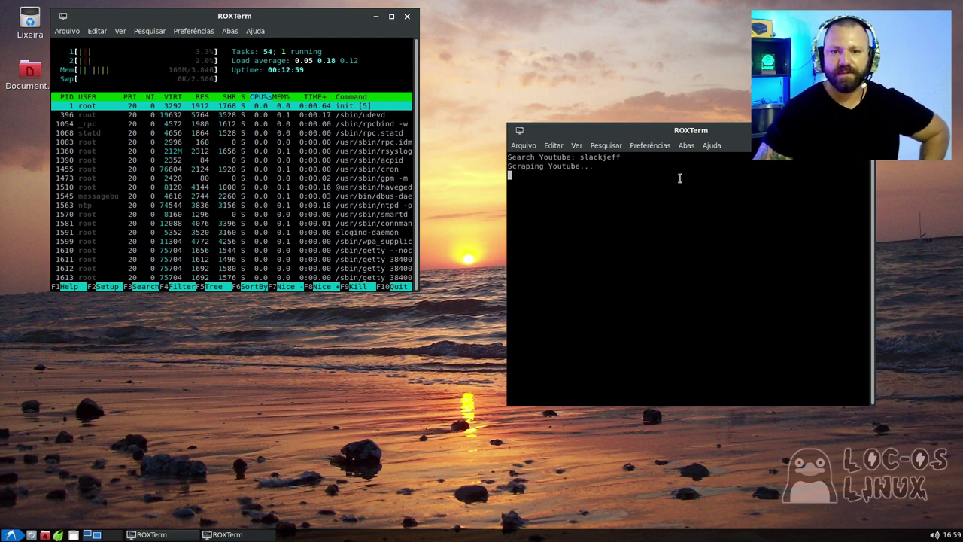
drag(697, 129, 642, 197)
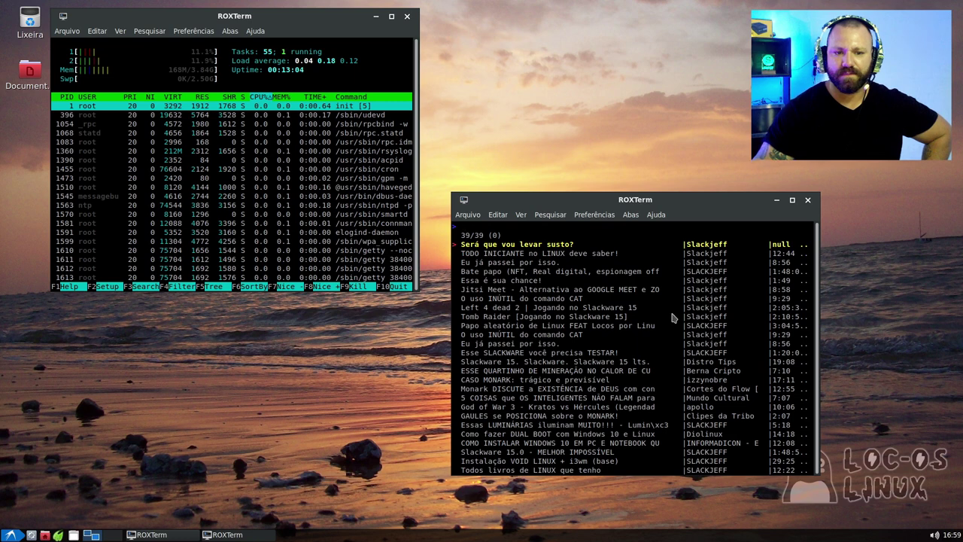
Play 'TODO INICIANTE no LINUX deve saber!' in mpv, pause it, and close the player
key(Down)
key(Down)
key(Up)
key(Up)
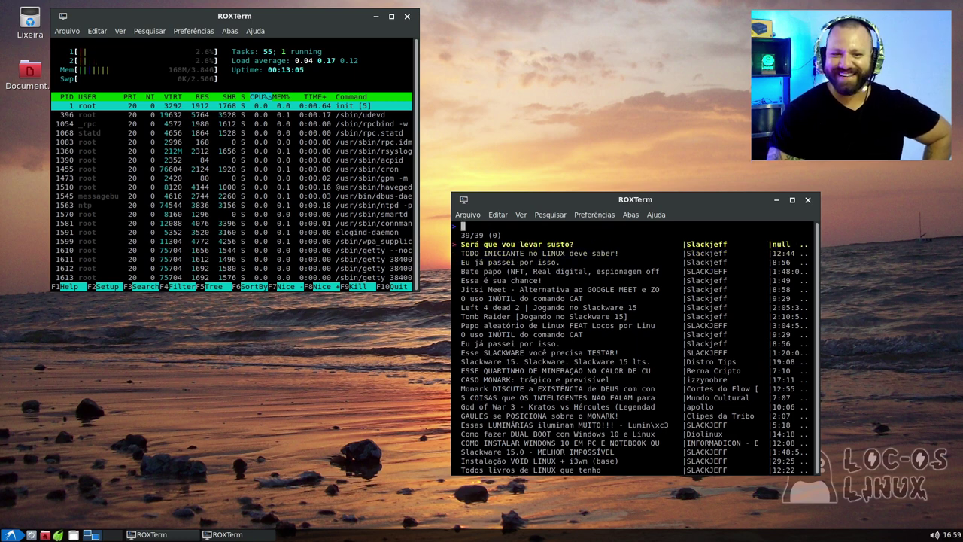
key(Down)
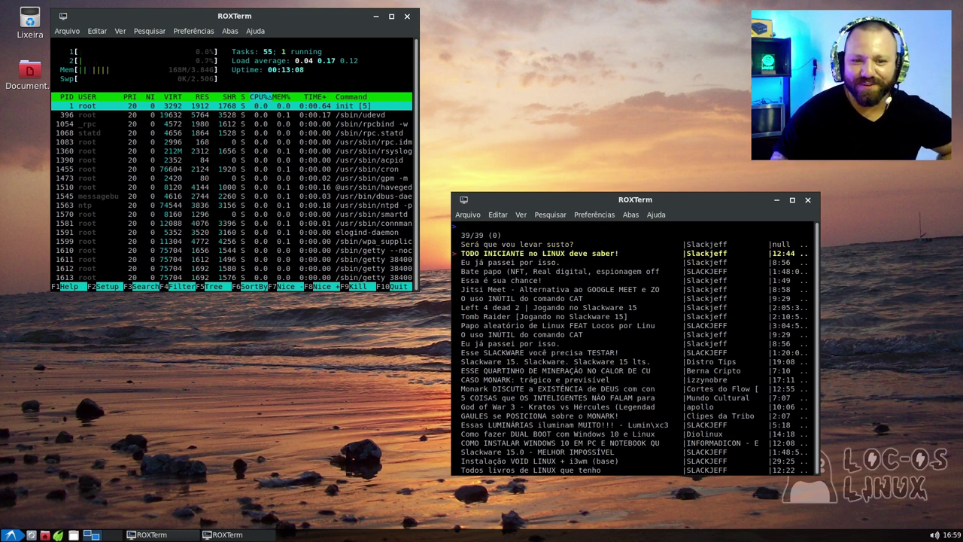
key(Return)
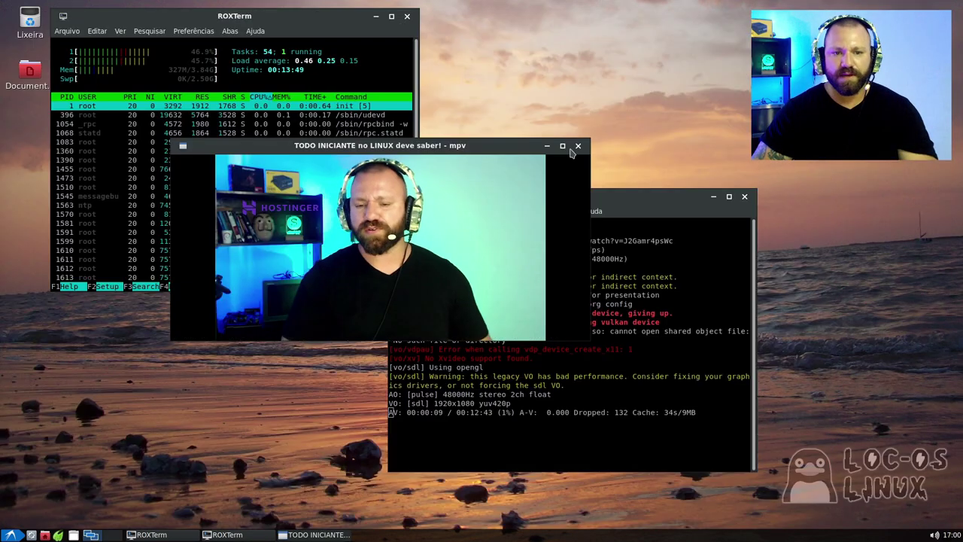
key(space)
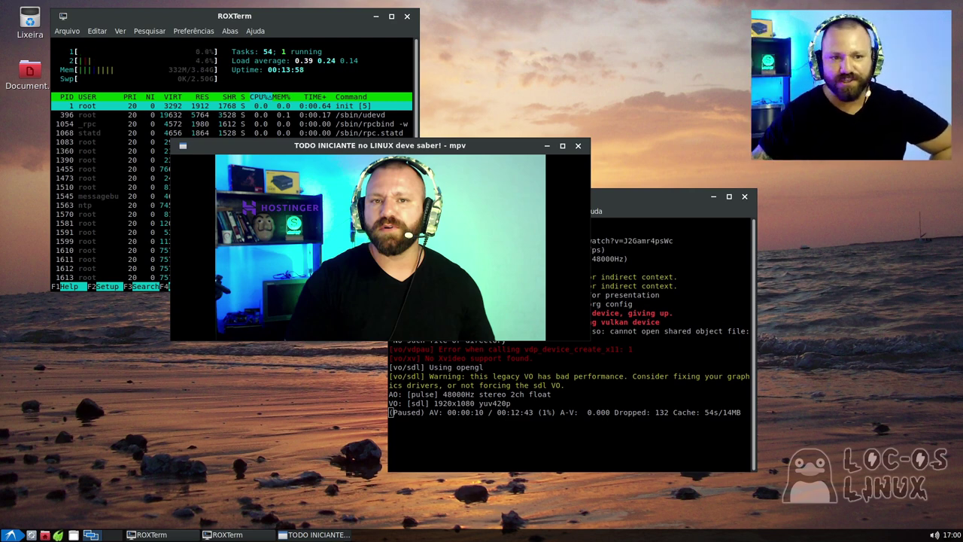
click(578, 145)
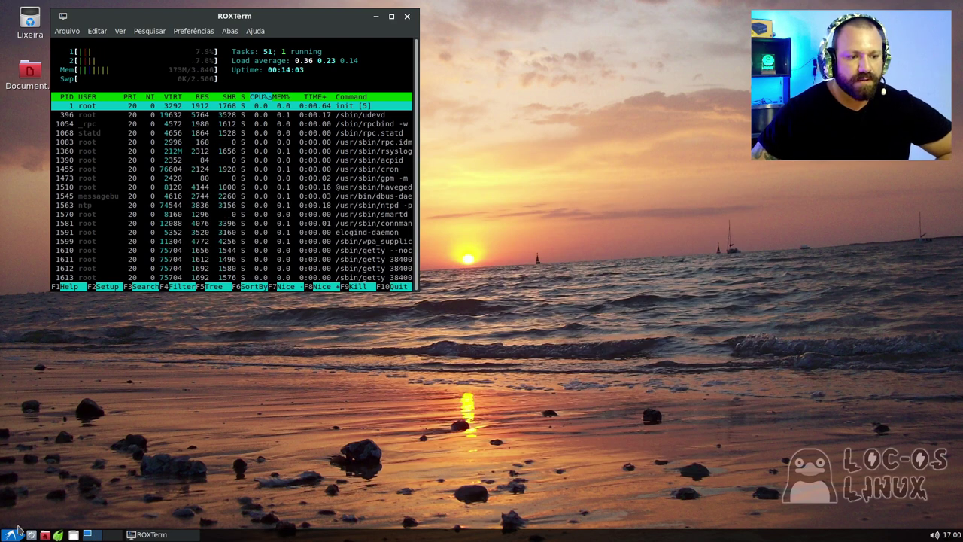
Open Propriedades for the Youtube video player launcher and view its Entrada de desktop tab
click(12, 534)
mouse_move(37, 481)
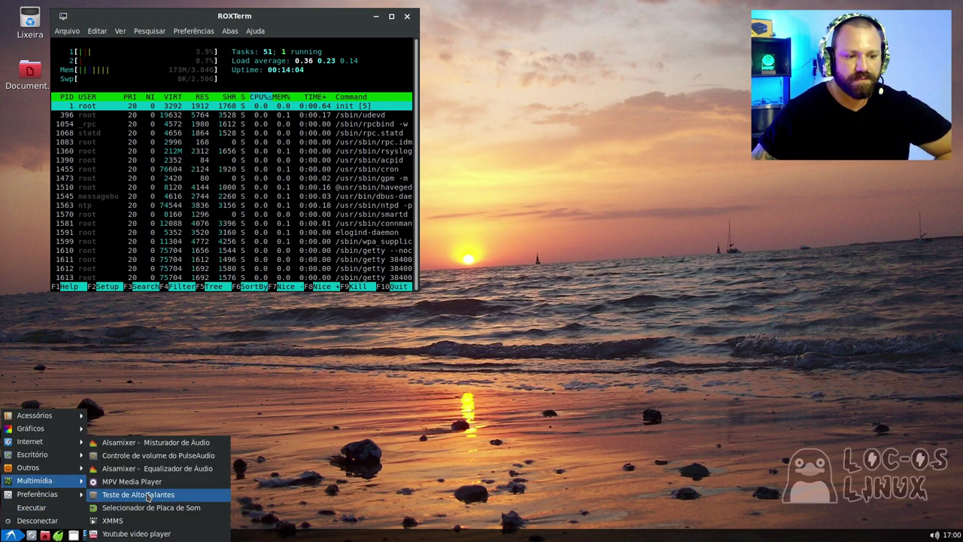
right_click(151, 537)
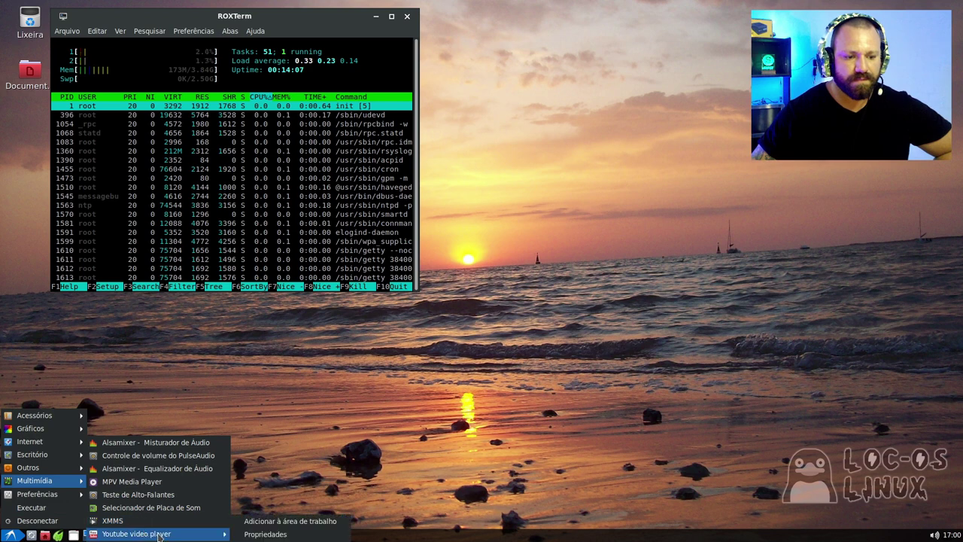
click(263, 534)
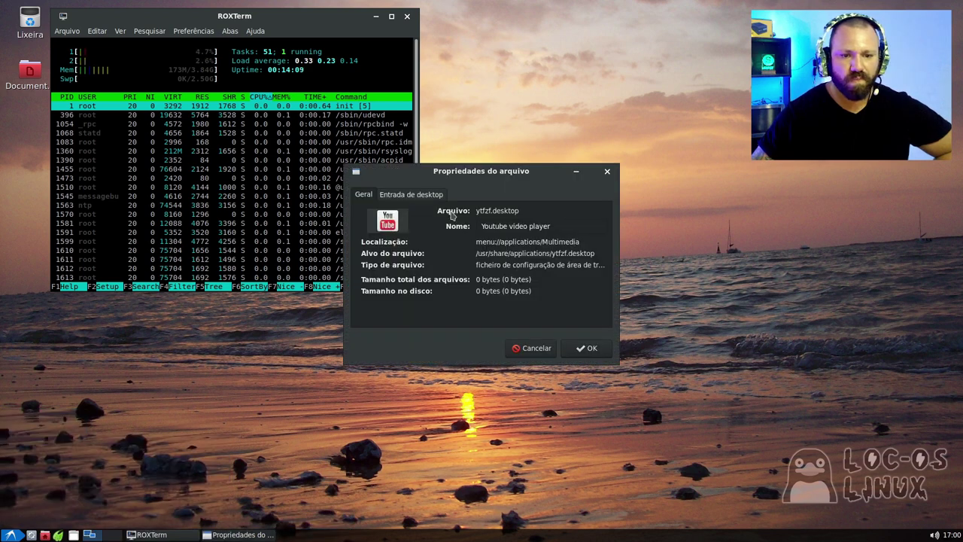
click(406, 196)
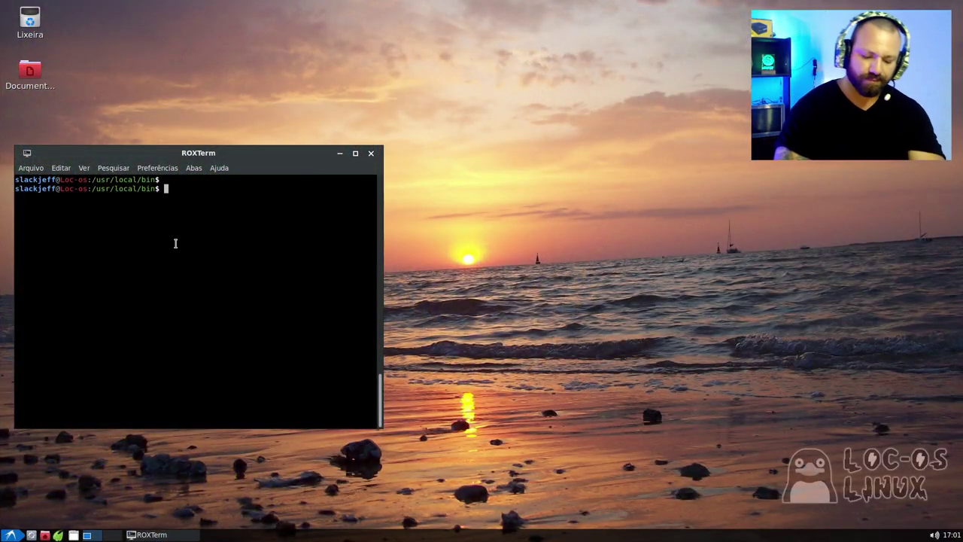
Switch to a root shell with su -, entering the root password, and clear the screen
text(su -)
key(Return)
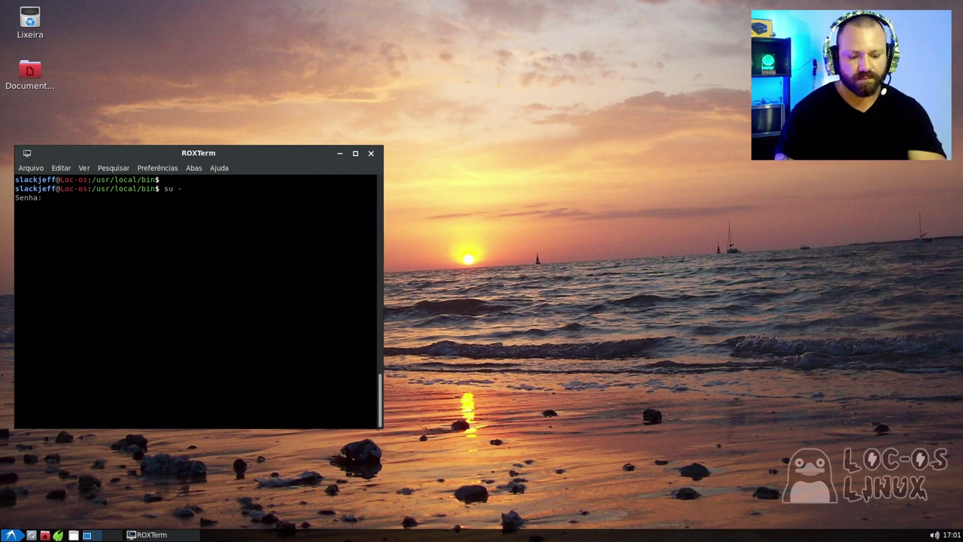
key(Return)
key(ctrl+l)
key(Return)
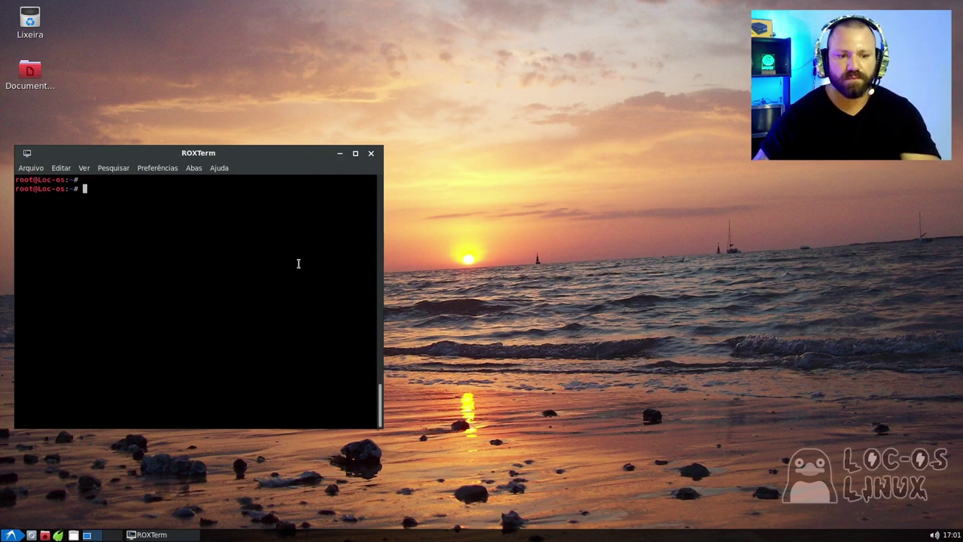
Make the ROXTerm window wider and taller by dragging its bottom-right corner
click(142, 168)
click(144, 168)
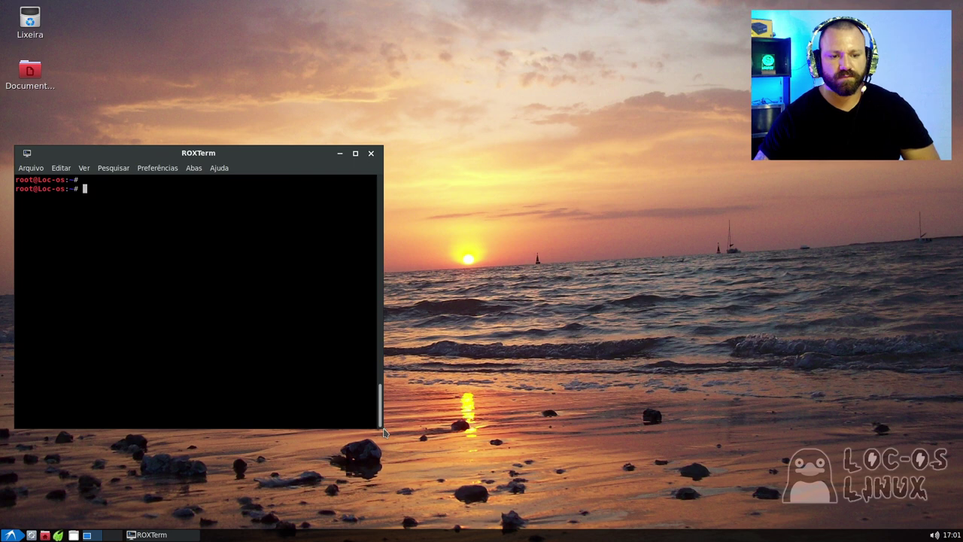
drag(383, 432, 503, 465)
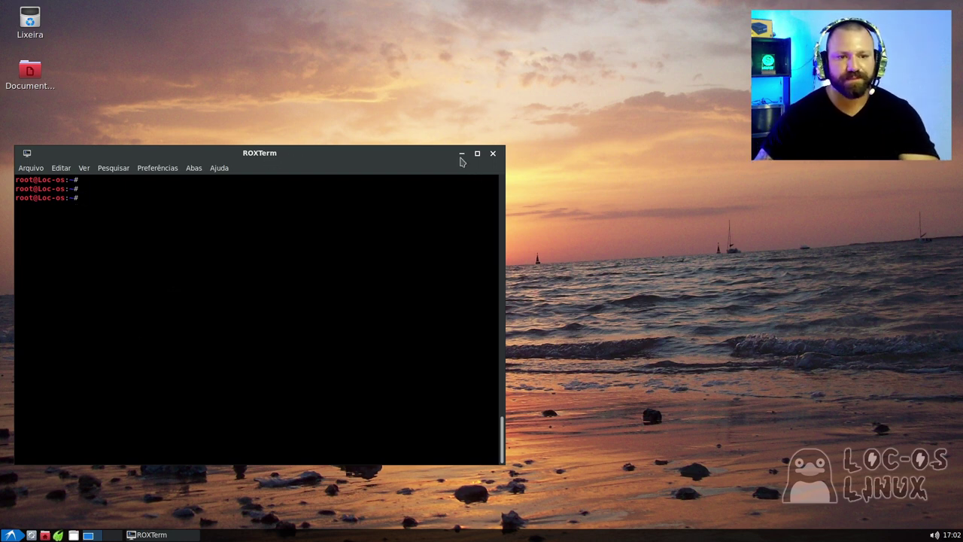
click(6, 535)
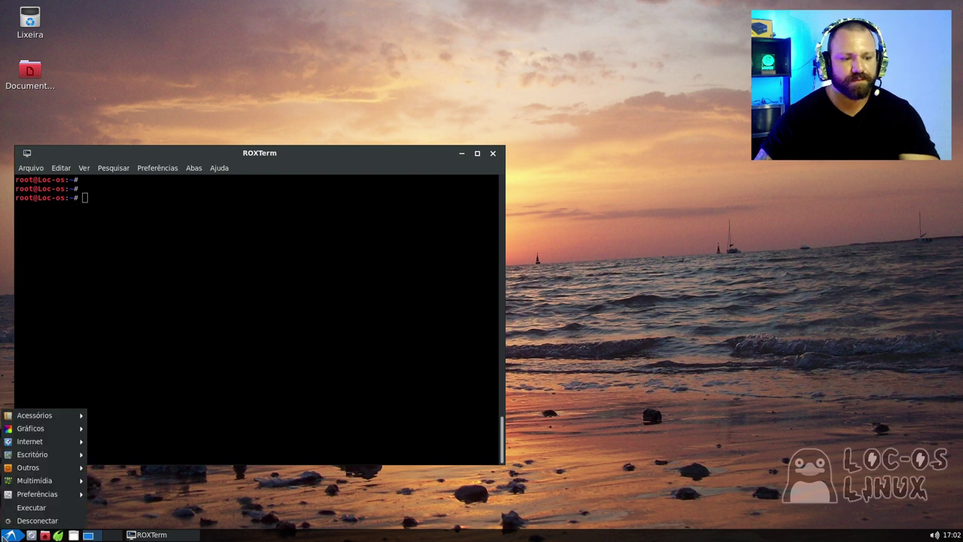
click(4, 535)
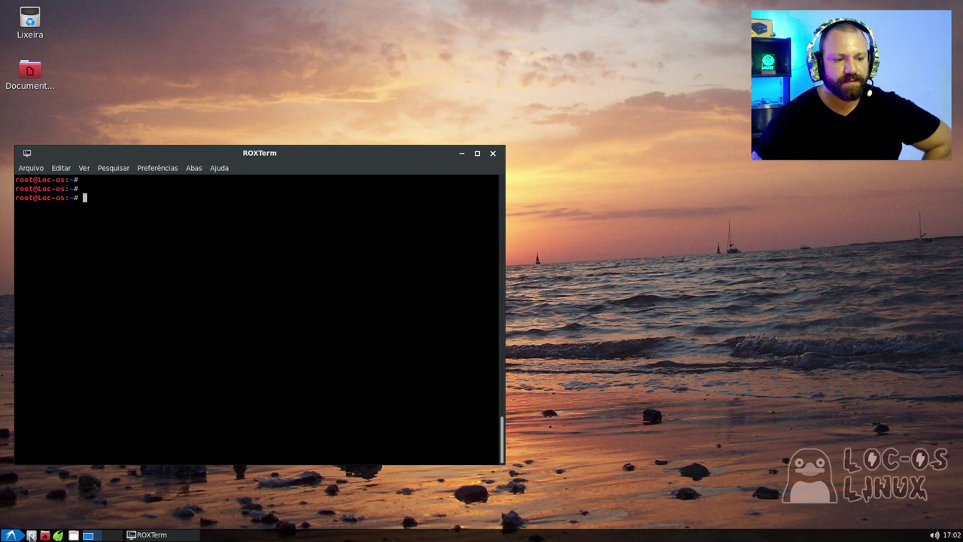
Open the antiX Control Centre on its Rede network tools section
click(30, 535)
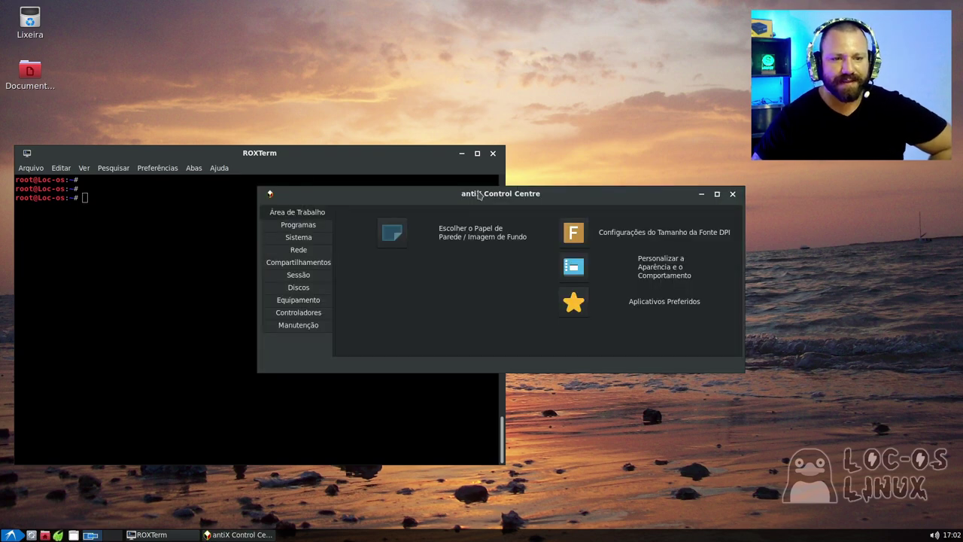
click(462, 154)
drag(472, 196, 335, 177)
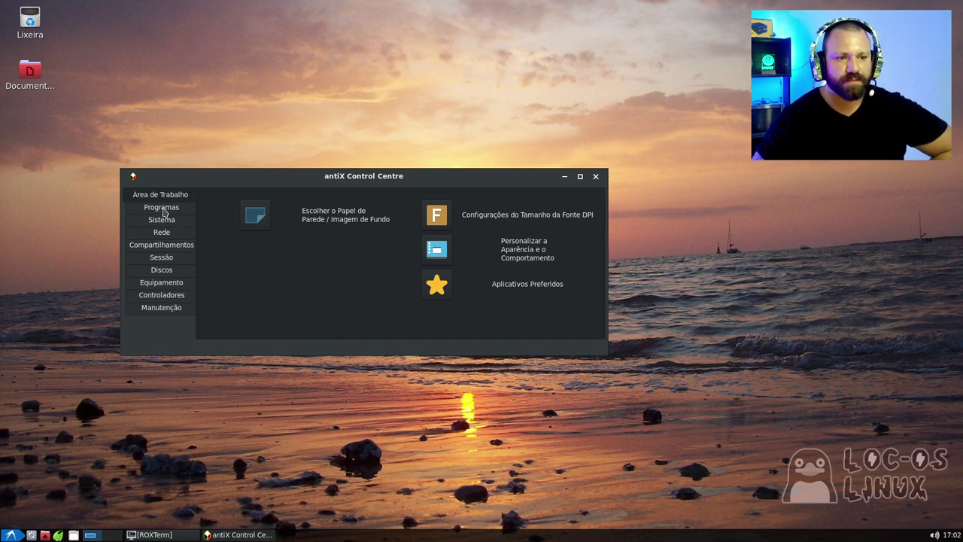
click(164, 232)
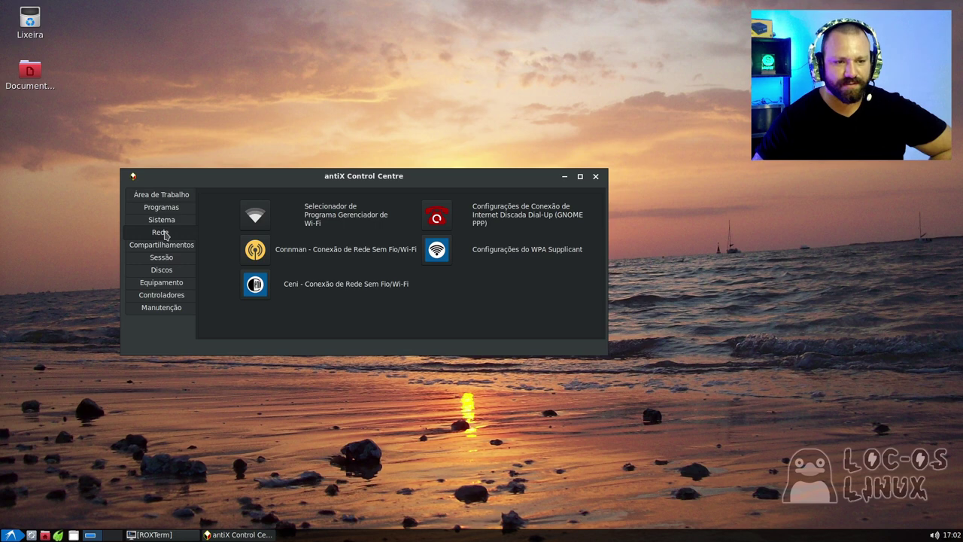
drag(376, 186, 350, 194)
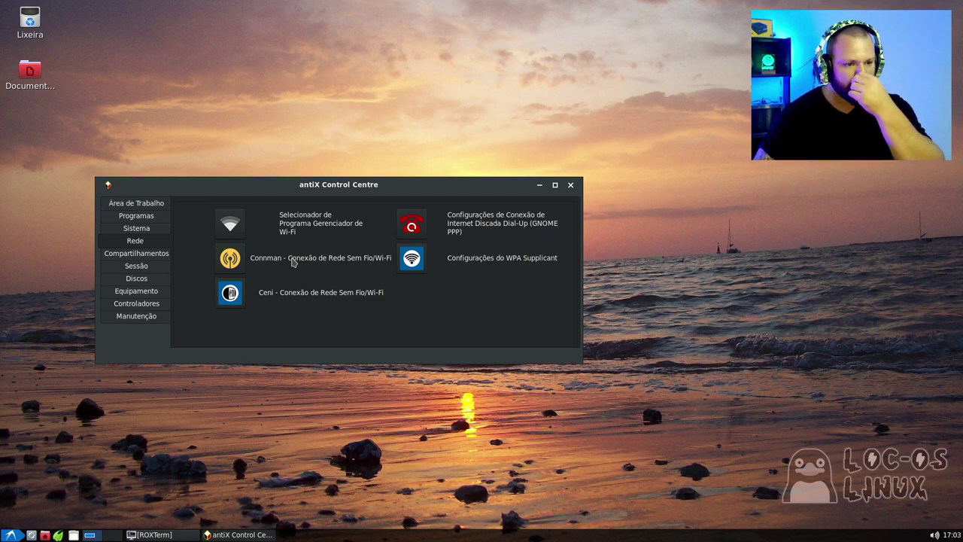
Switch to Programas and launch the package installer, entering the administrator password
click(150, 217)
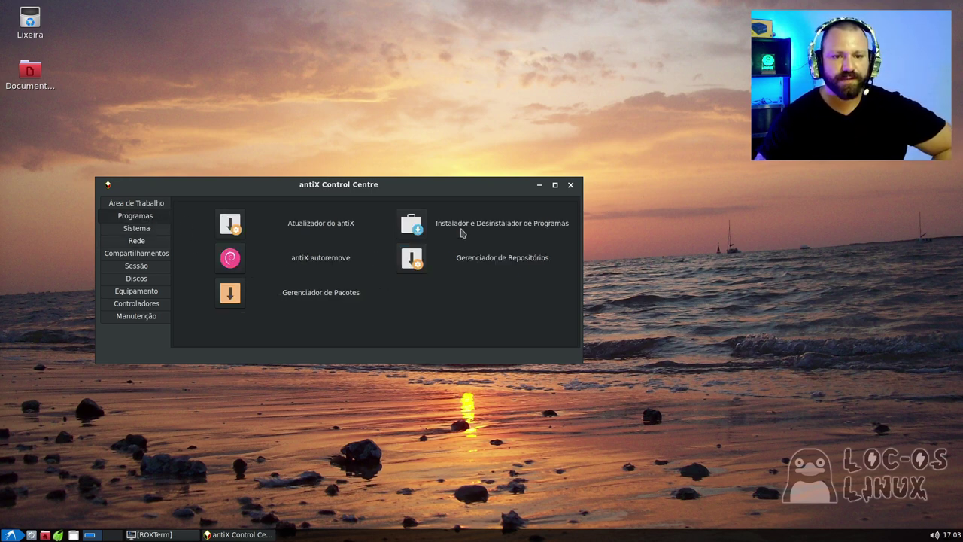
click(412, 222)
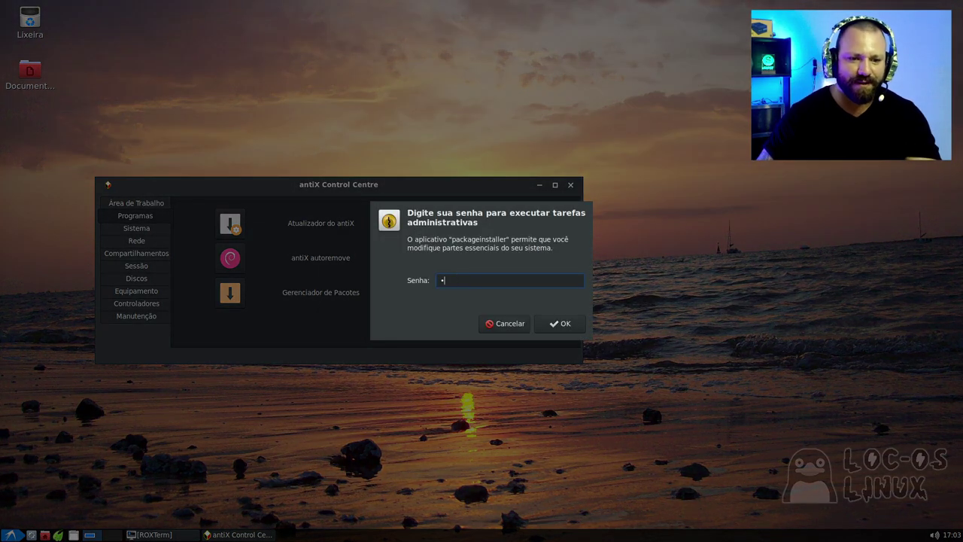
key(Return)
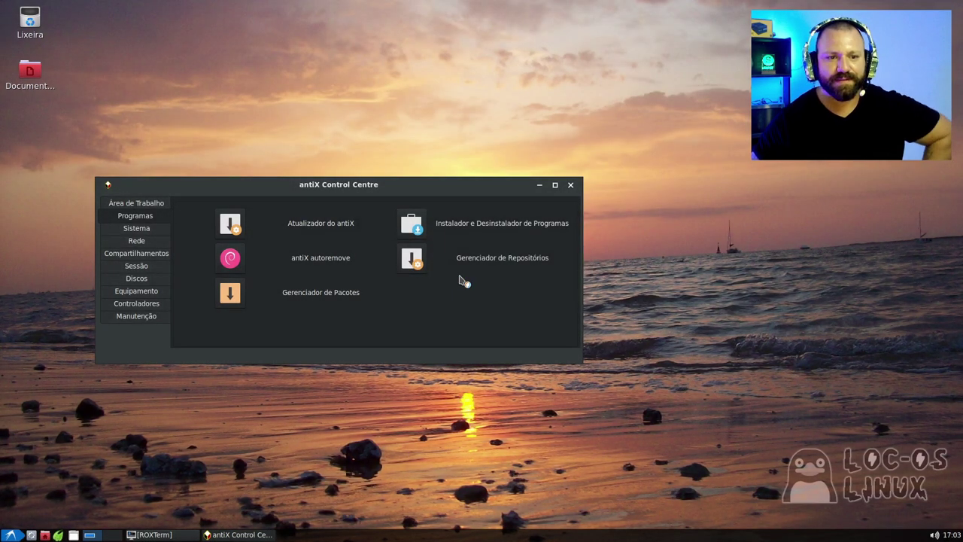
drag(335, 186, 253, 190)
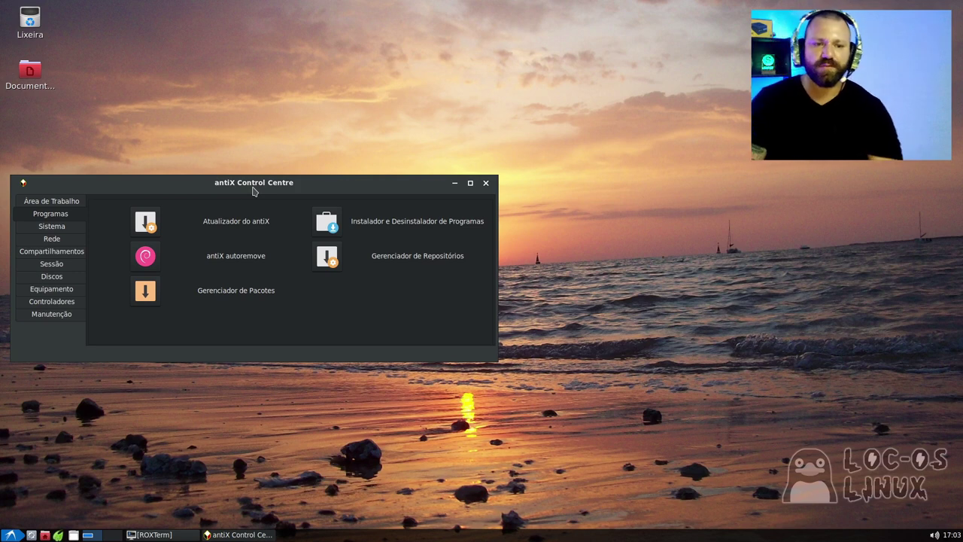
Expand and collapse the Áudio category in the package installer's list
click(361, 222)
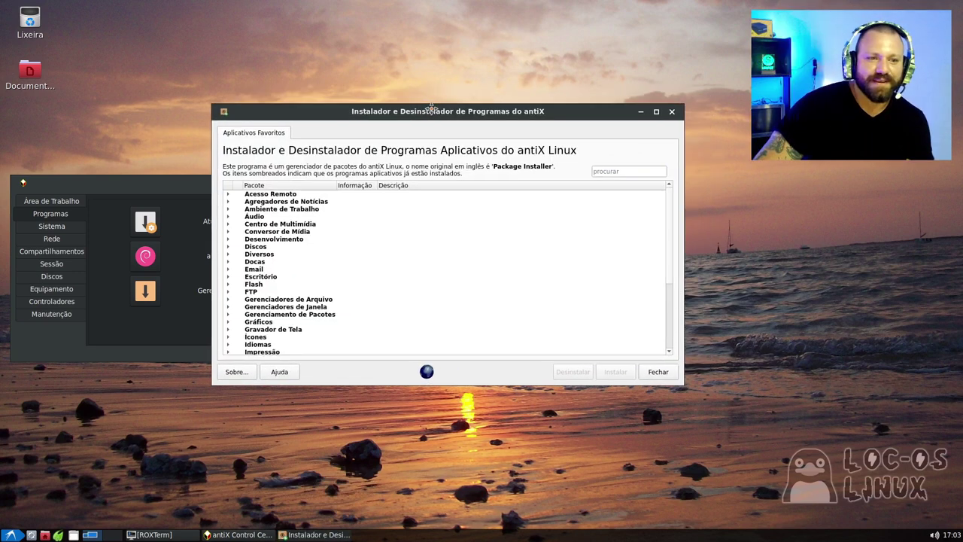
drag(434, 108, 396, 124)
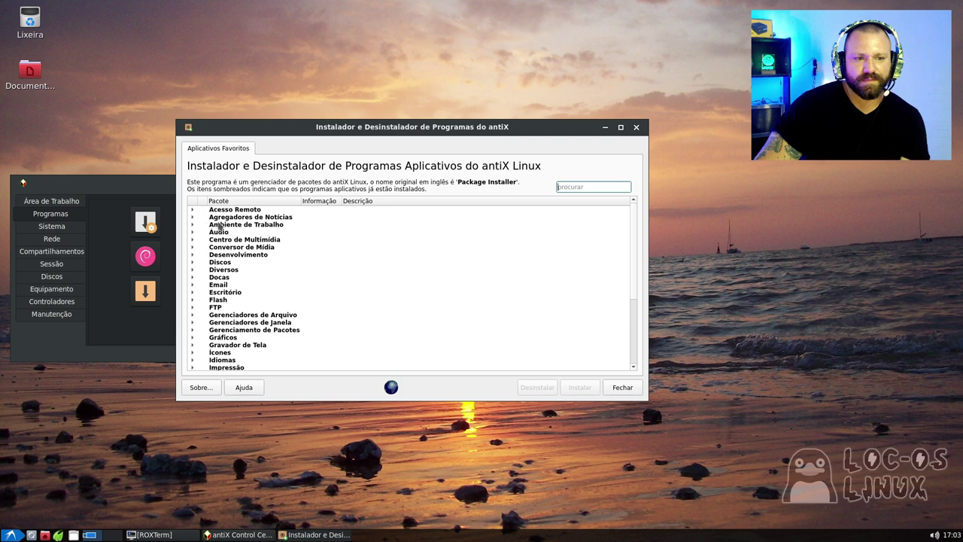
click(194, 233)
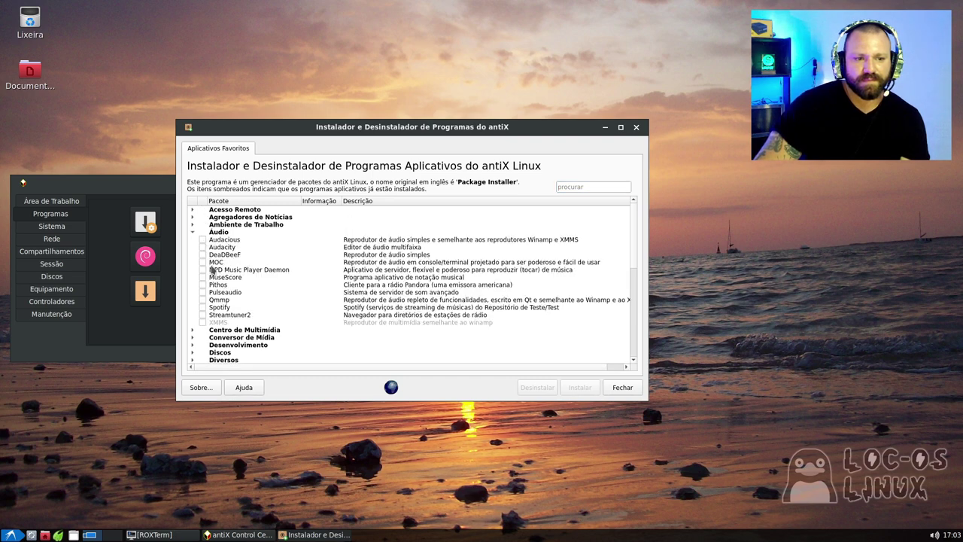
click(193, 233)
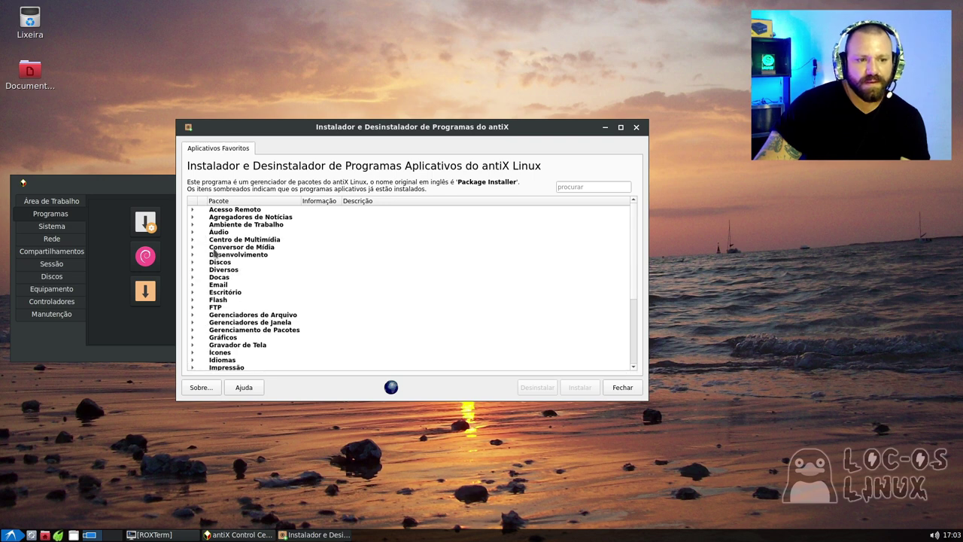
scroll(359, 296, down, 5)
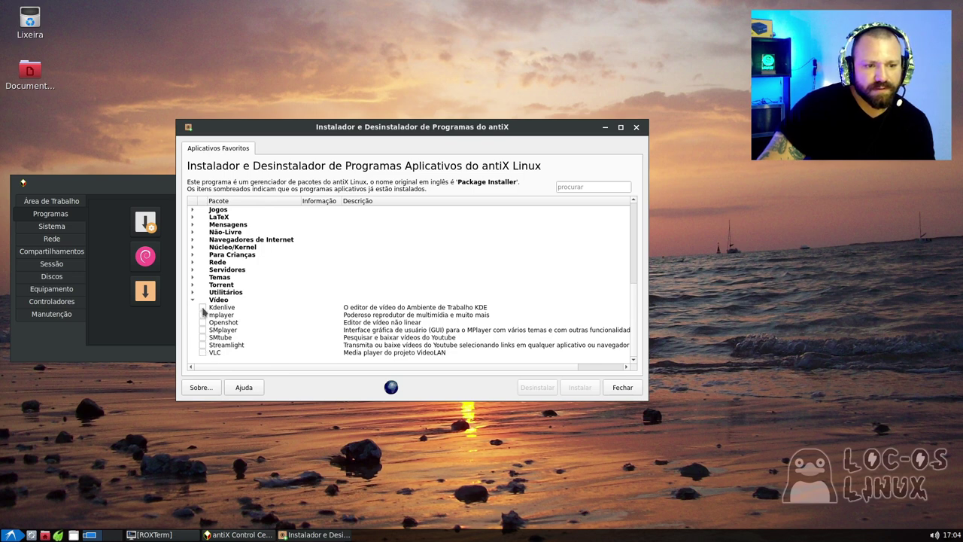
Search 'obs', mark OBS-Studio and install it, confirming in the terminal
click(566, 186)
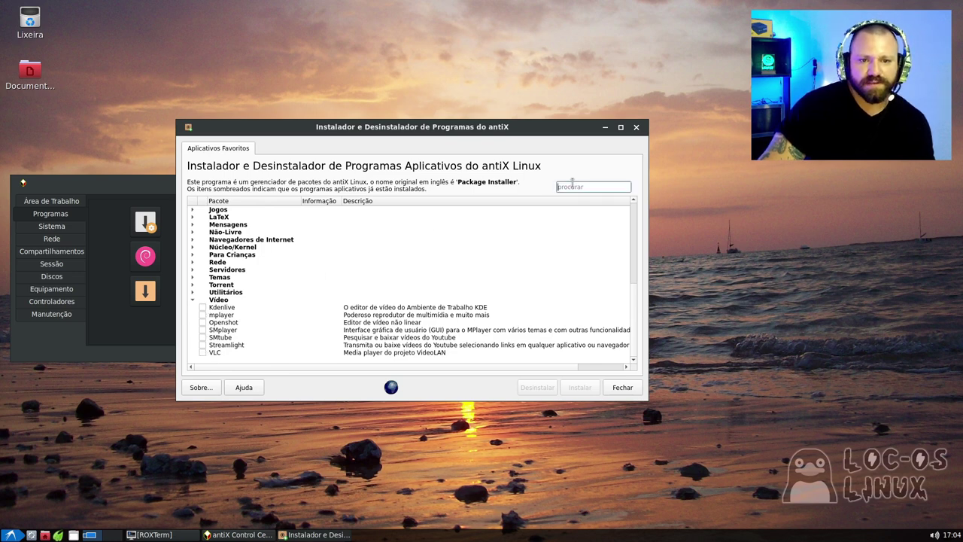
text(obs)
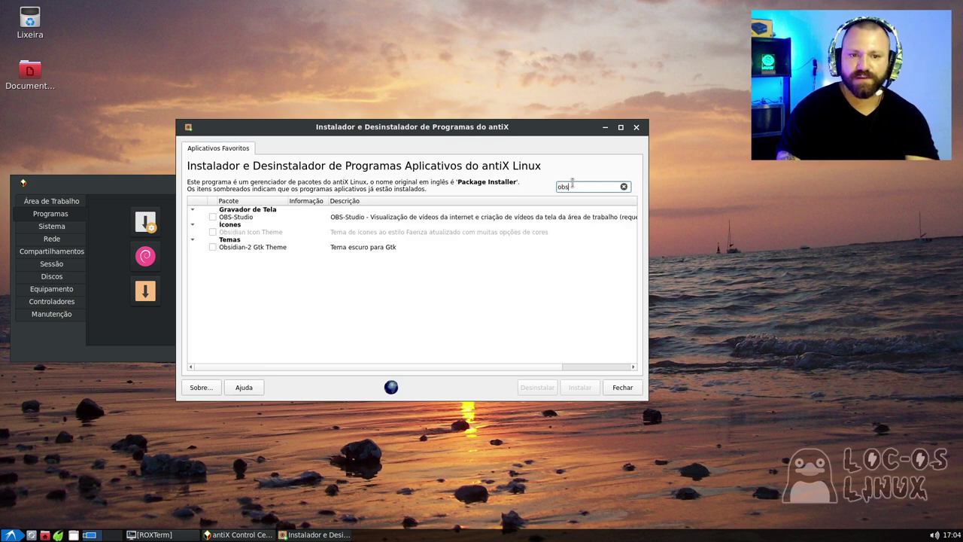
click(219, 217)
click(212, 217)
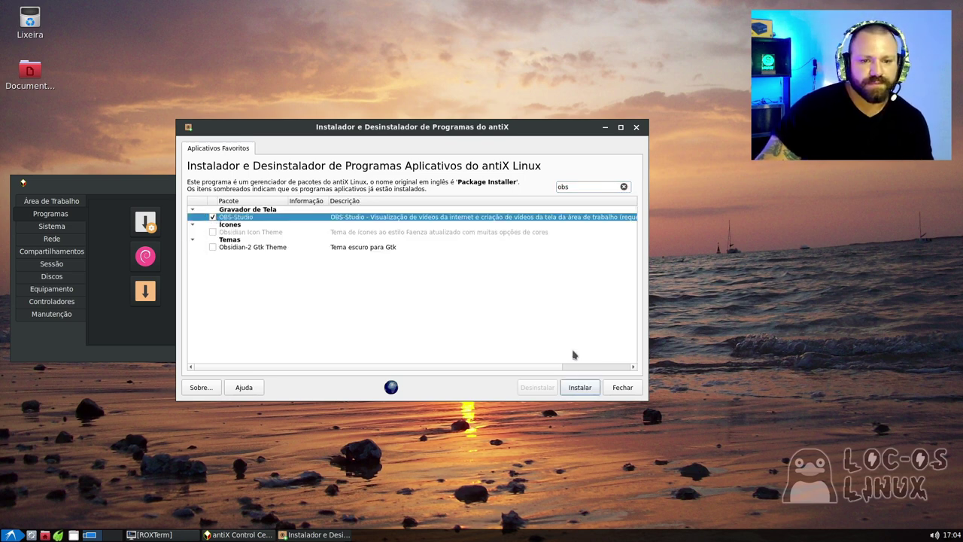
click(583, 389)
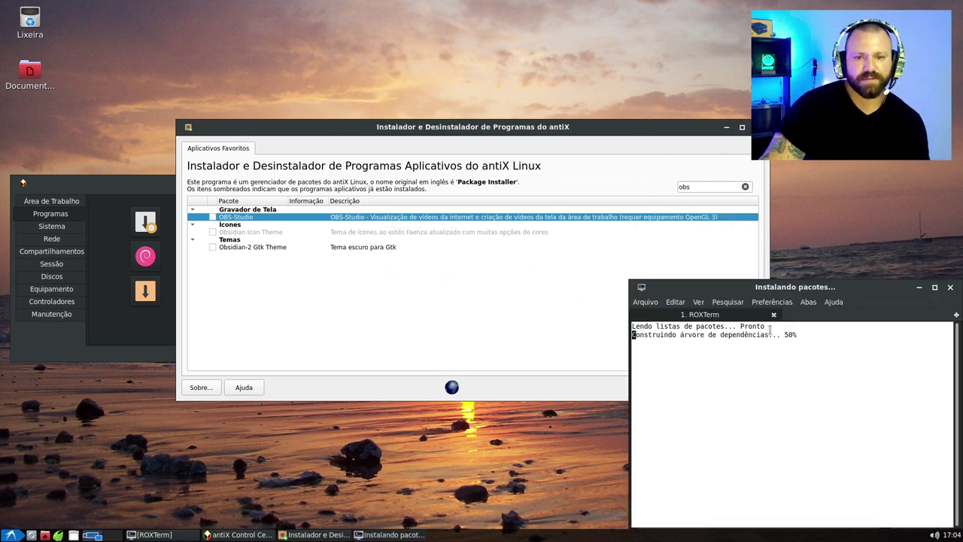
drag(776, 282, 557, 213)
key(Return)
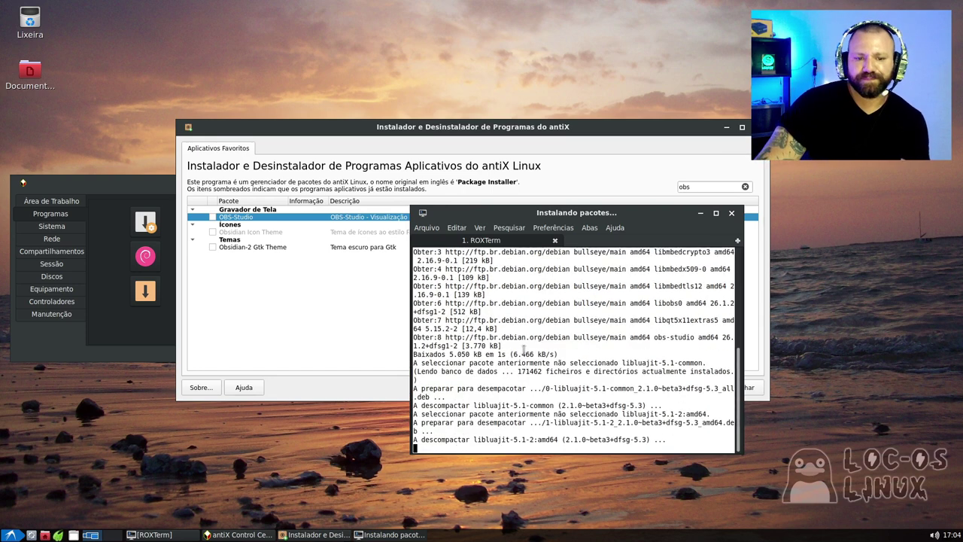
drag(571, 213, 474, 216)
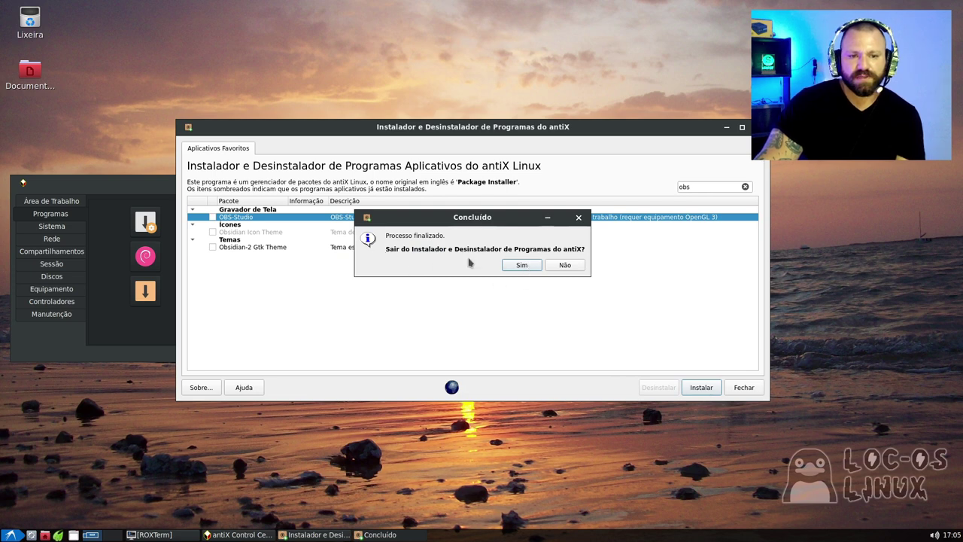
Keep the installer open after OBS finishes, then search 'stea' and install the Steam package
click(563, 267)
click(709, 186)
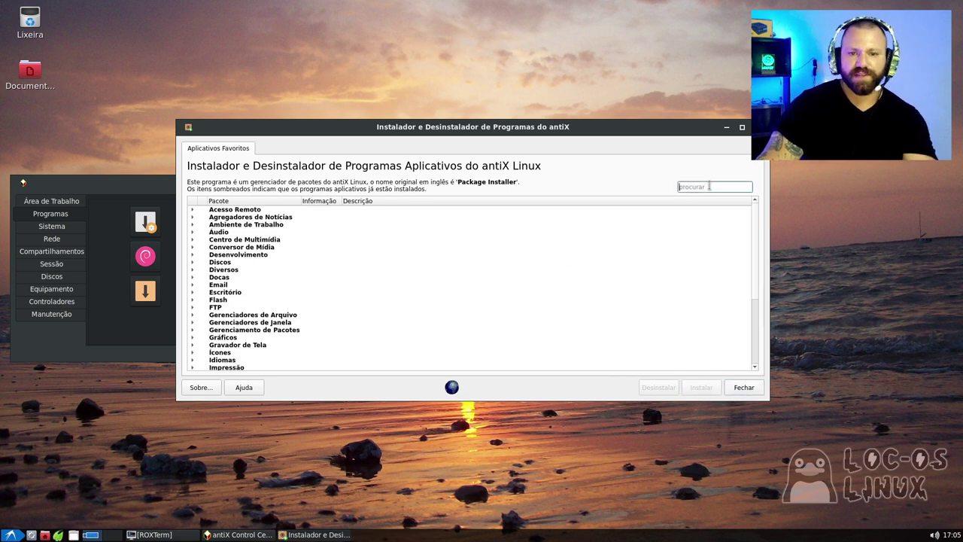
text(steam)
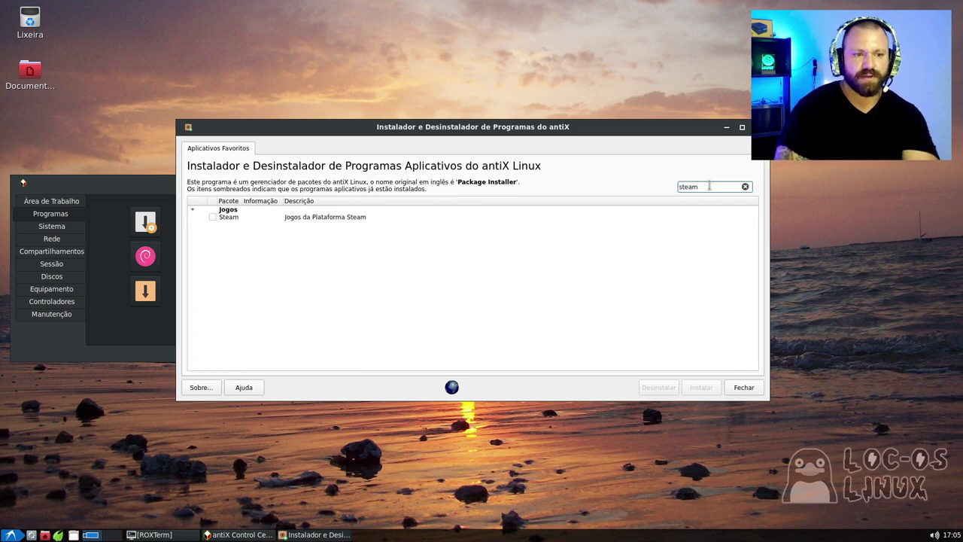
click(213, 217)
click(699, 389)
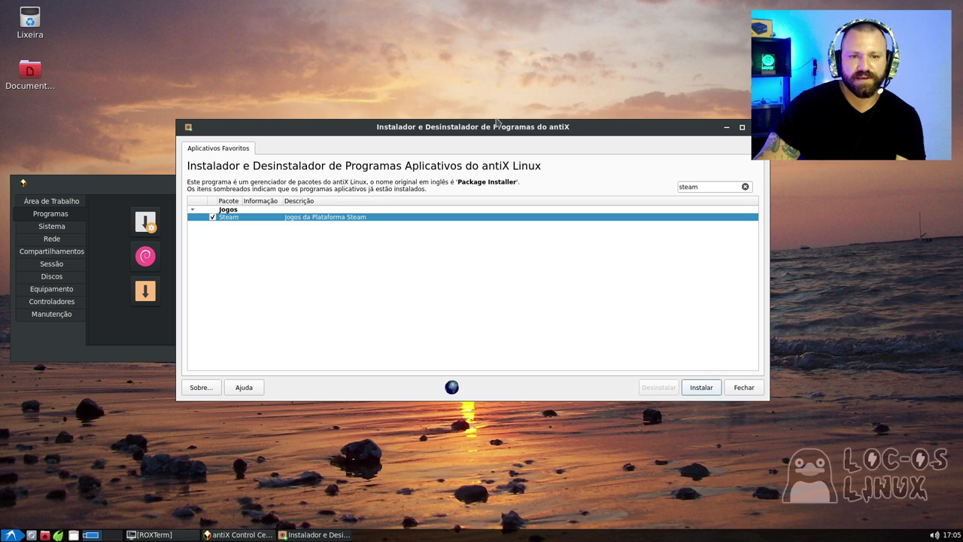
drag(497, 122, 453, 122)
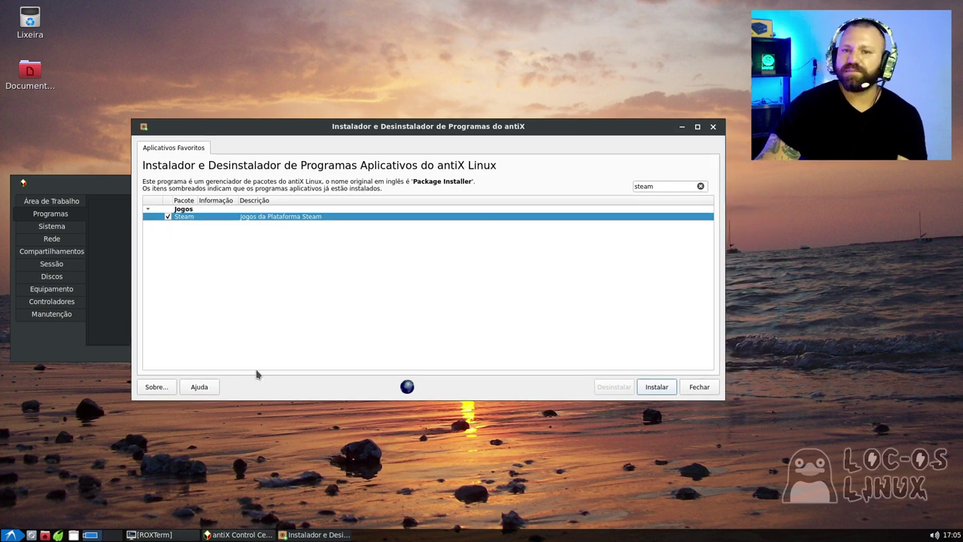
click(11, 535)
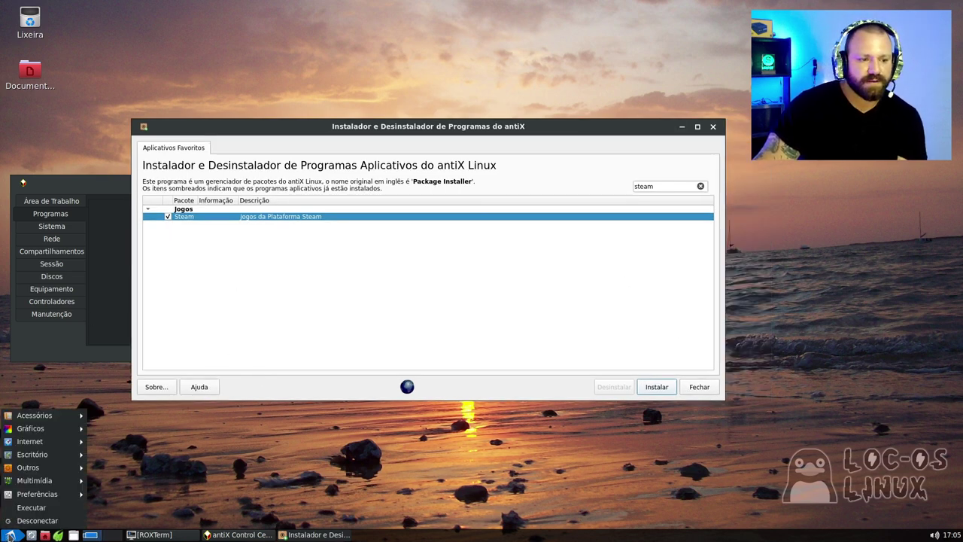
Launch OBS Studio from the Multimídia menu and cancel its configuration wizard
mouse_move(43, 481)
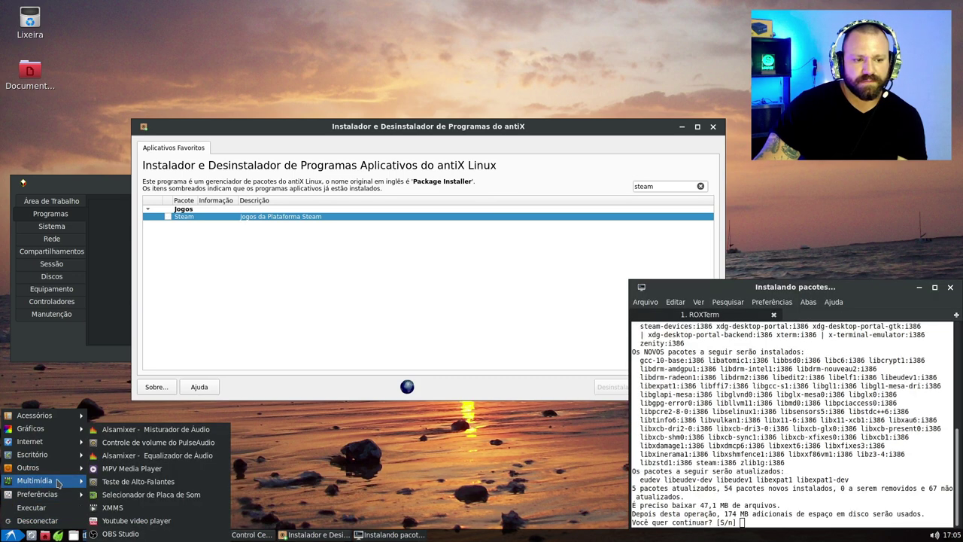
click(135, 520)
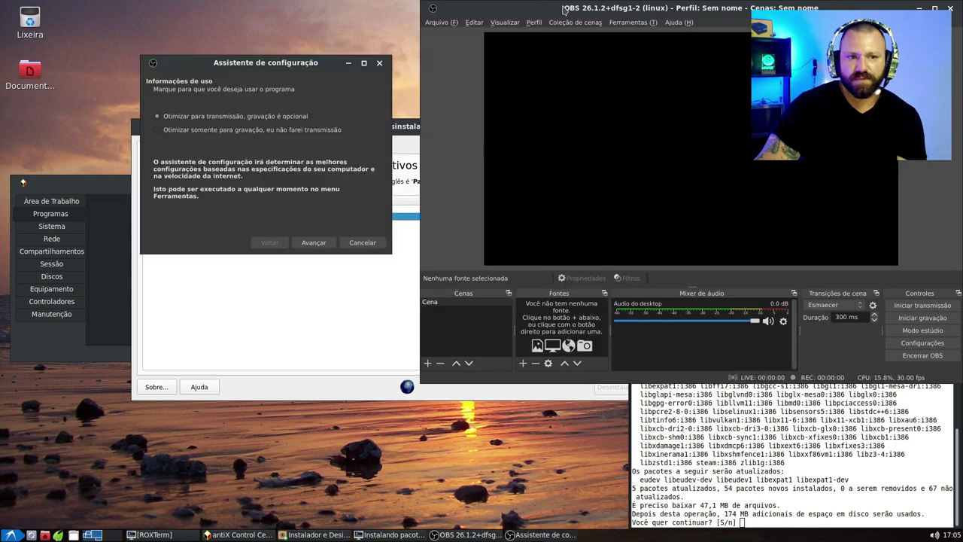
drag(564, 12, 480, 33)
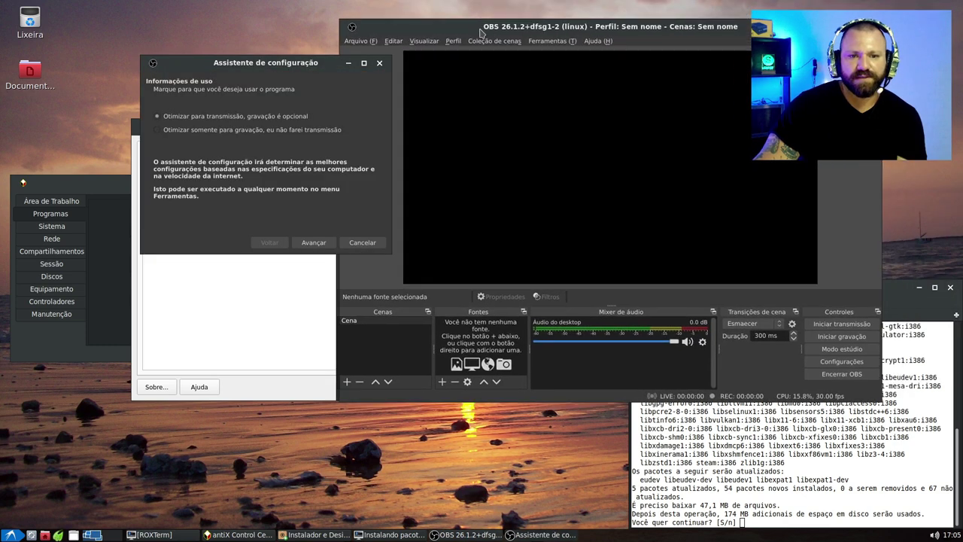
click(363, 242)
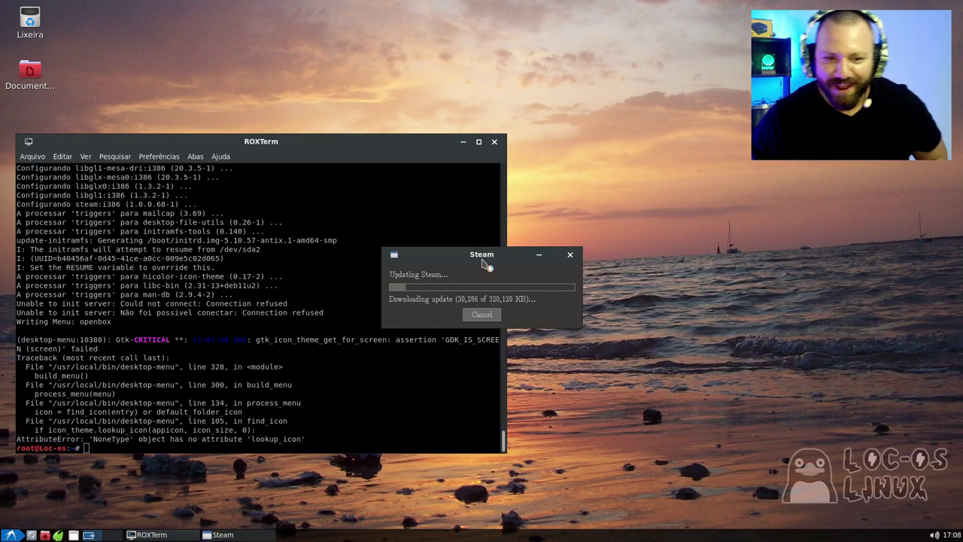
Move the Steam update dialog aside, then stop the terminal command and exit the shell
drag(484, 252, 236, 278)
click(400, 383)
key(ctrl+c)
key(ctrl+d)
key(ctrl+d)
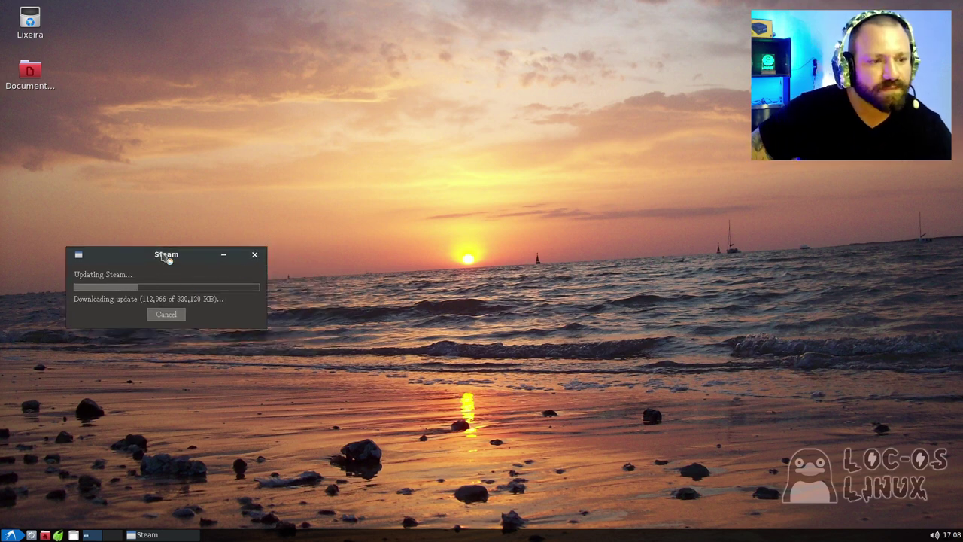
Shift the Steam updater dialog slightly left while its 320,120 KB update downloads and extracts
drag(165, 256, 147, 256)
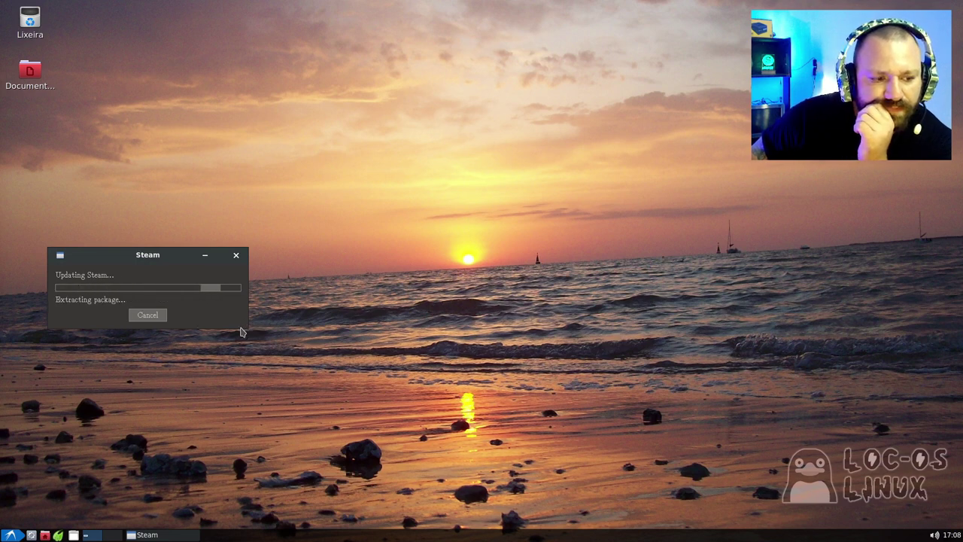
key(super)
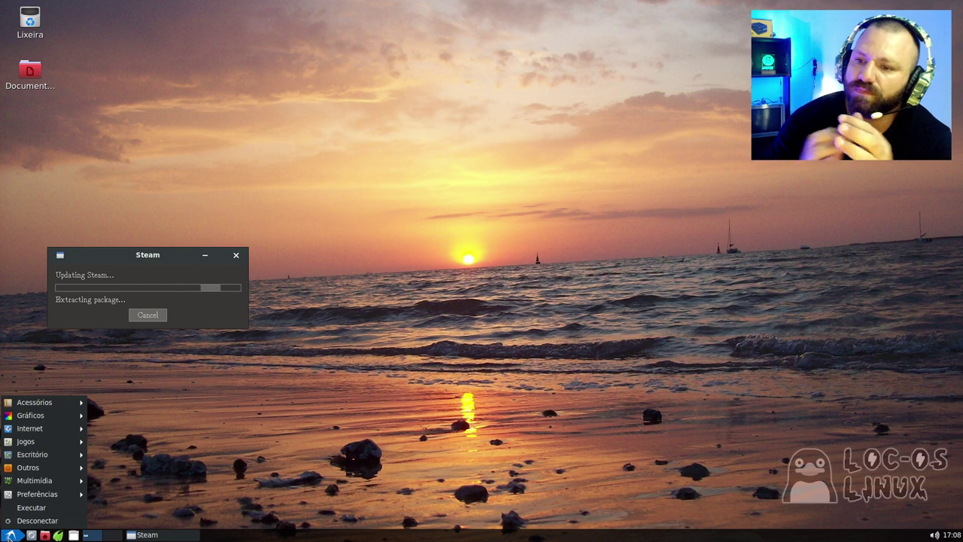